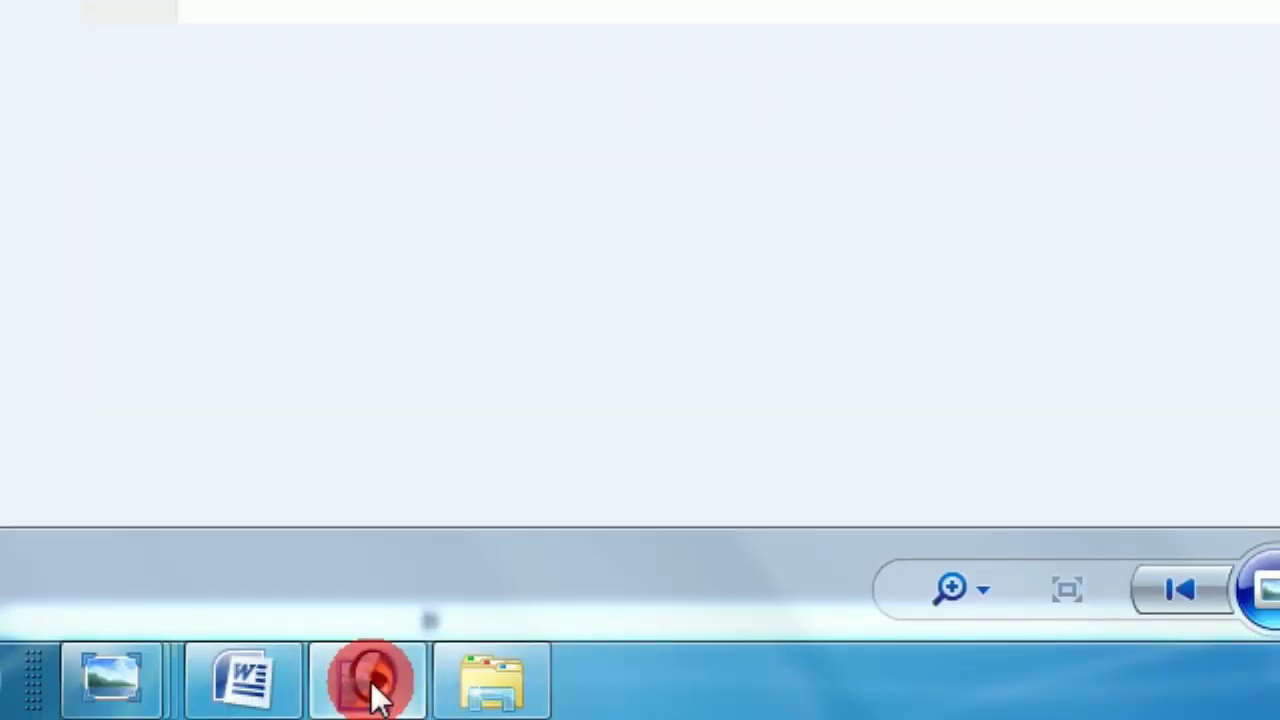
# - Launch Adobe Photoshop from the taskbar icon, leaving an empty workspace
pyautogui.click(372, 682)
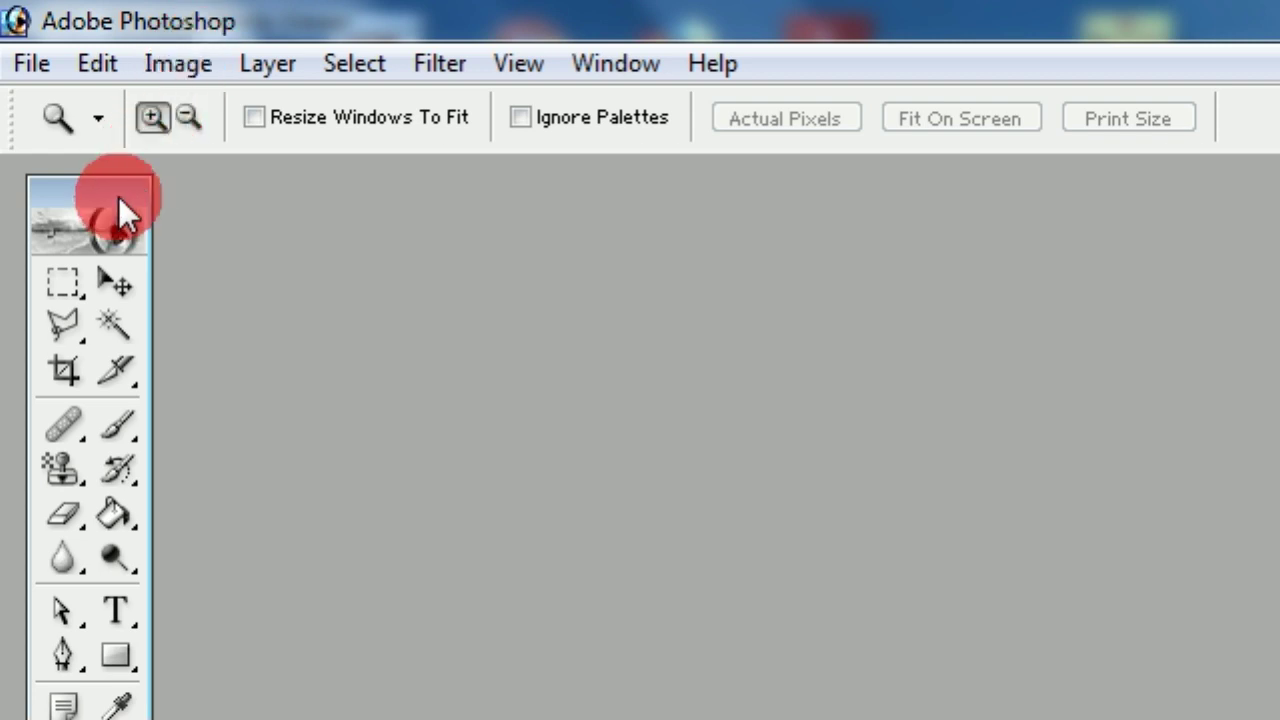
# - Start a File > New document named '4x6 size photo' and show the preset sizes
pyautogui.click(37, 63)
pyautogui.click(108, 110)
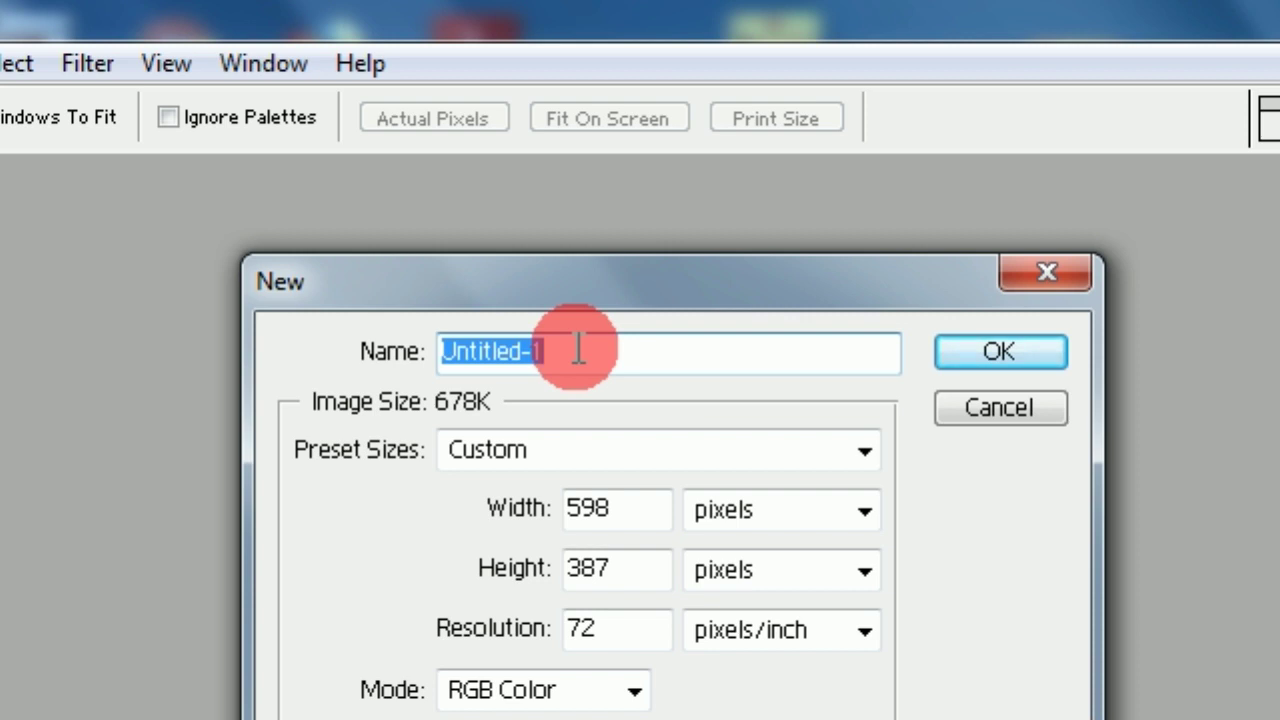
pyautogui.moveTo(578, 349); pyautogui.dragTo(440, 350)
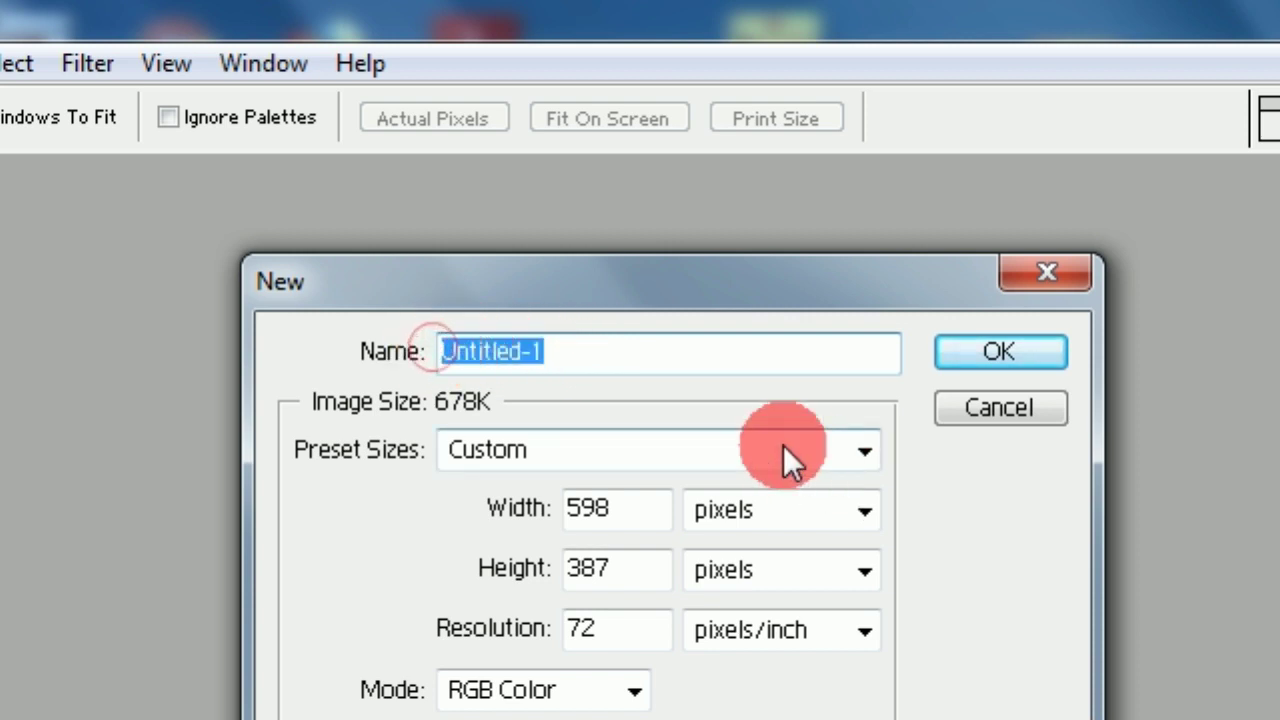
pyautogui.write('4x')
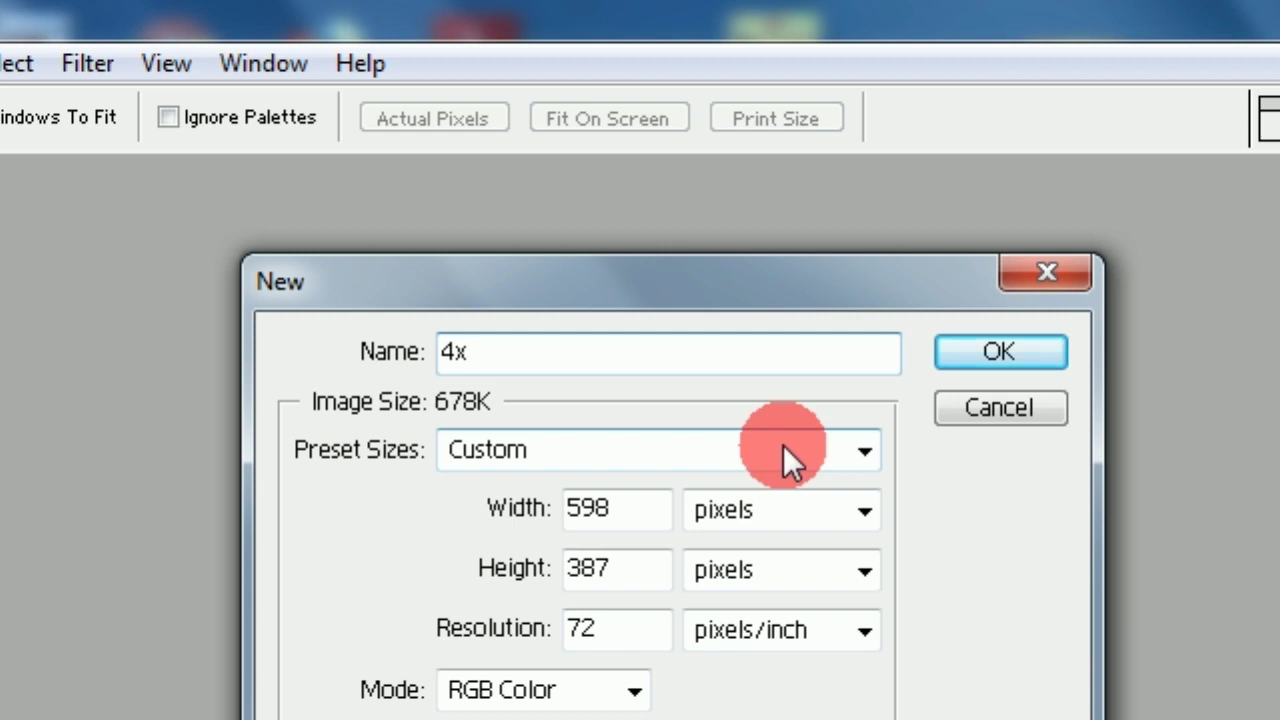
pyautogui.write('6 si')
pyautogui.write('ze ')
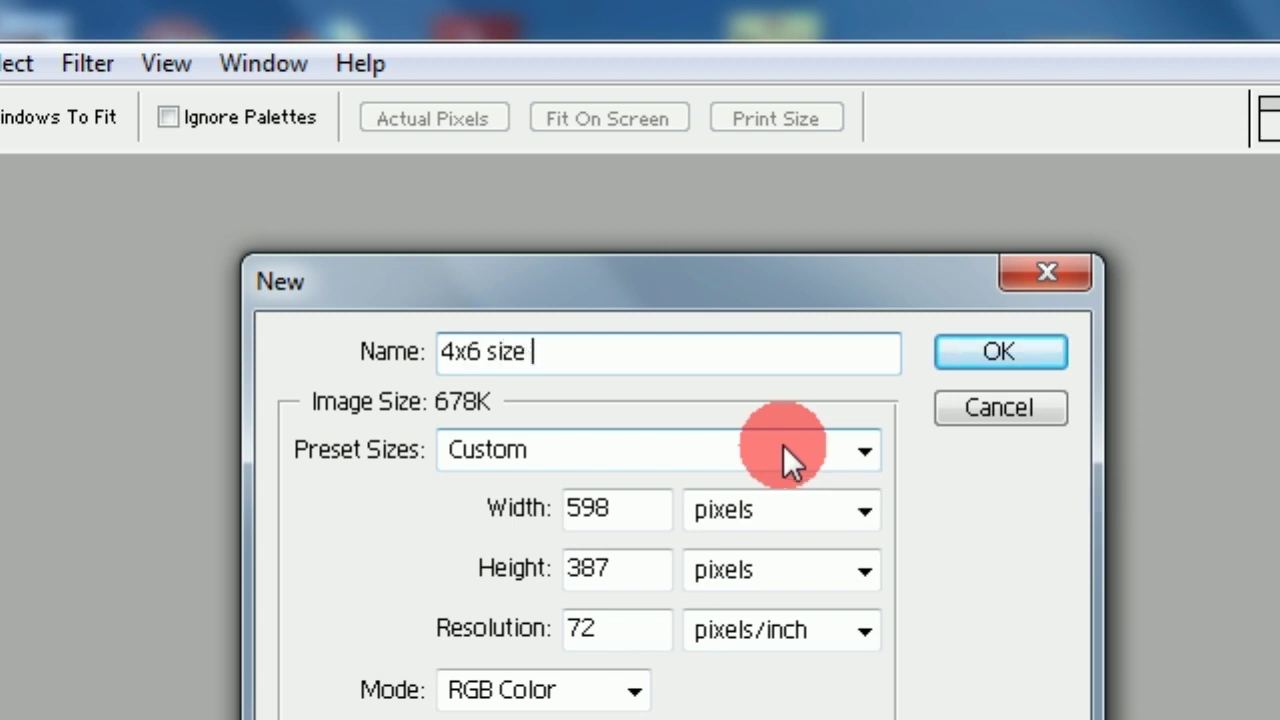
pyautogui.write('phot')
pyautogui.write('o')
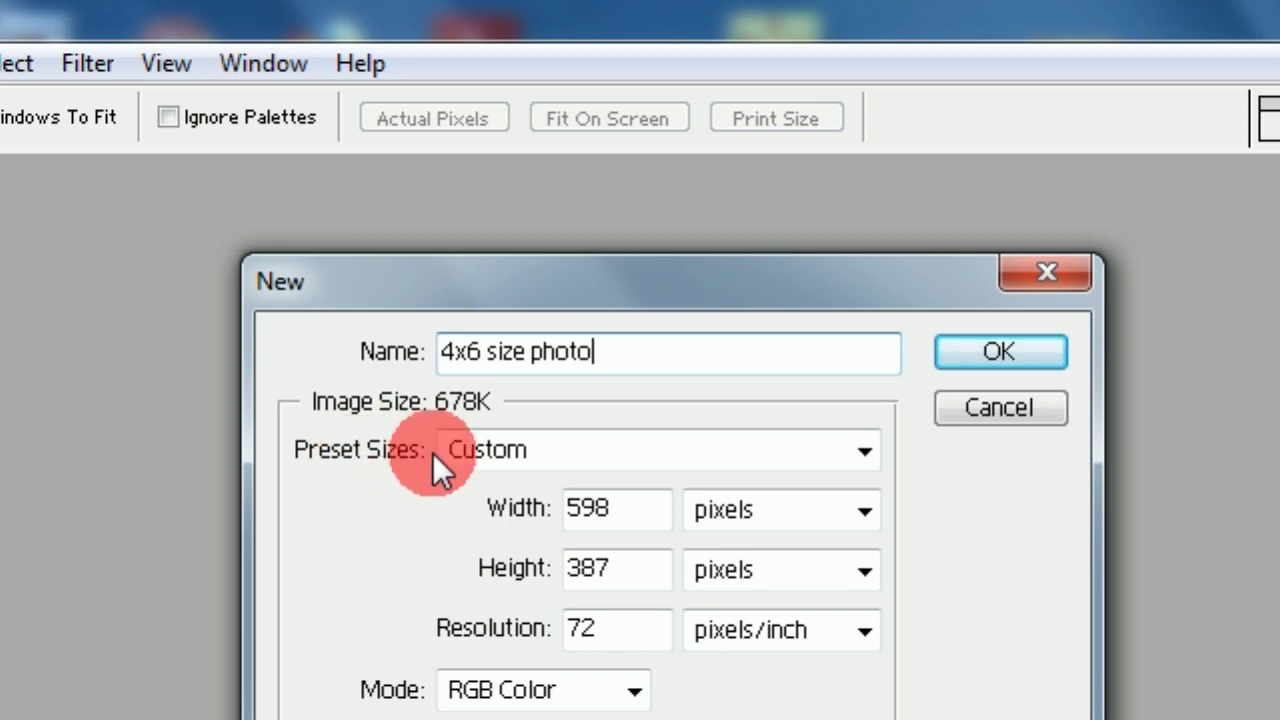
pyautogui.click(475, 451)
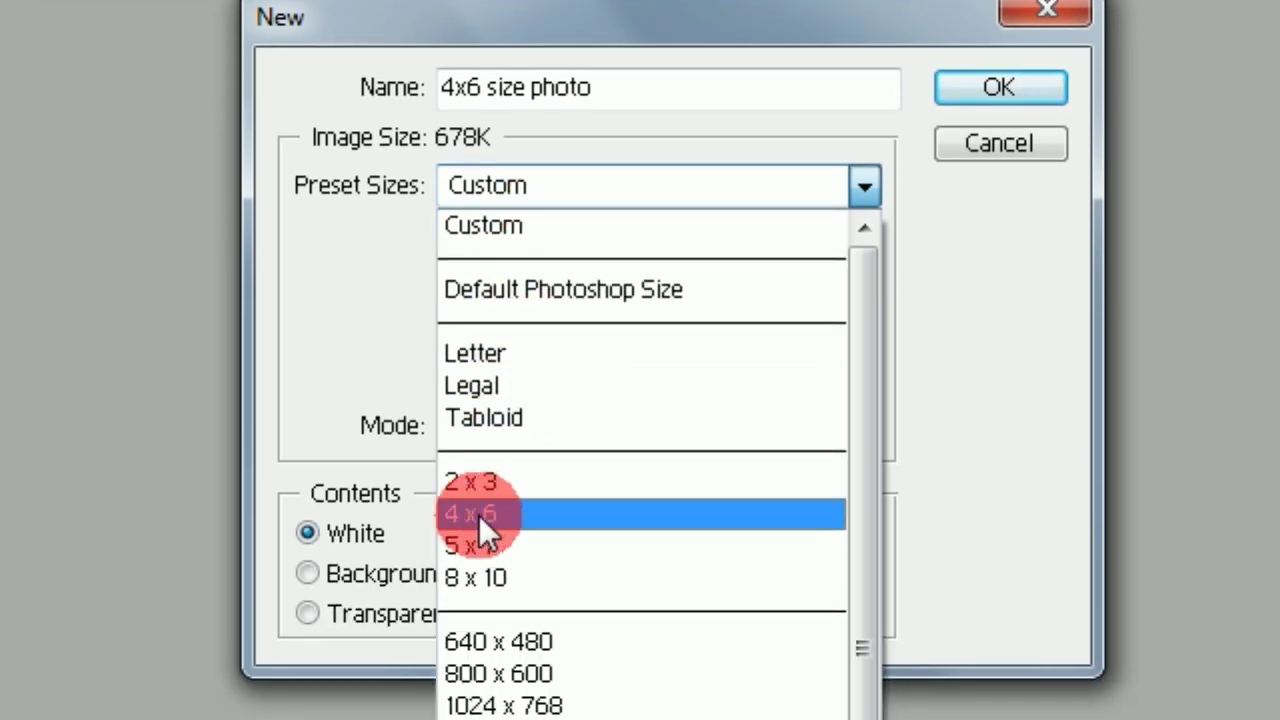
# - Create a white 4 x 6 inch, 300 ppi RGB Color document from the 4 x 6 preset
pyautogui.click(505, 515)
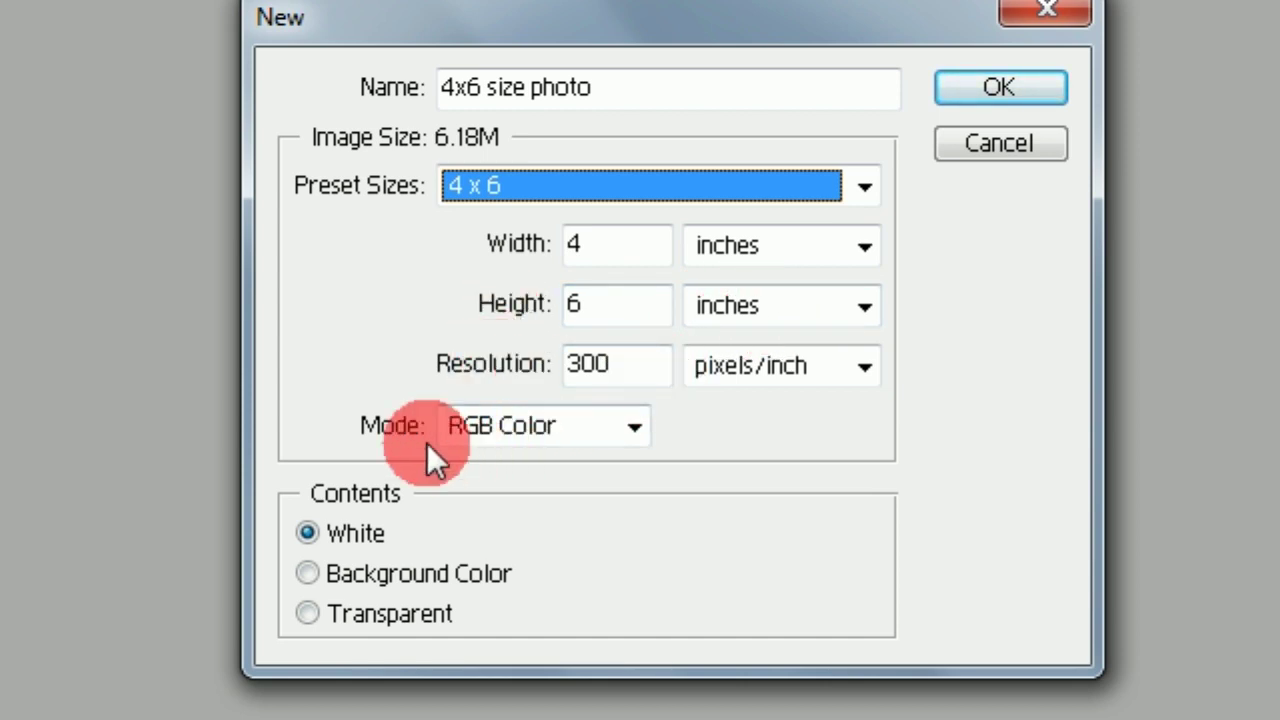
pyautogui.click(527, 433)
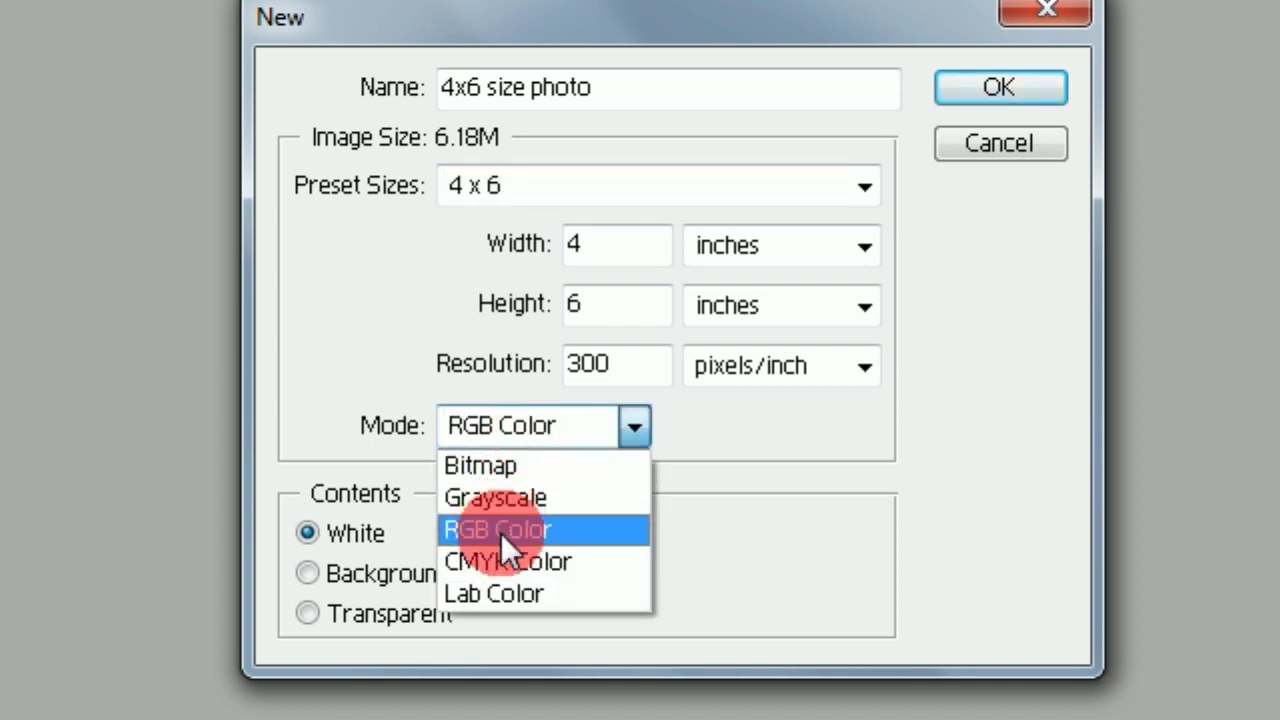
pyautogui.click(501, 530)
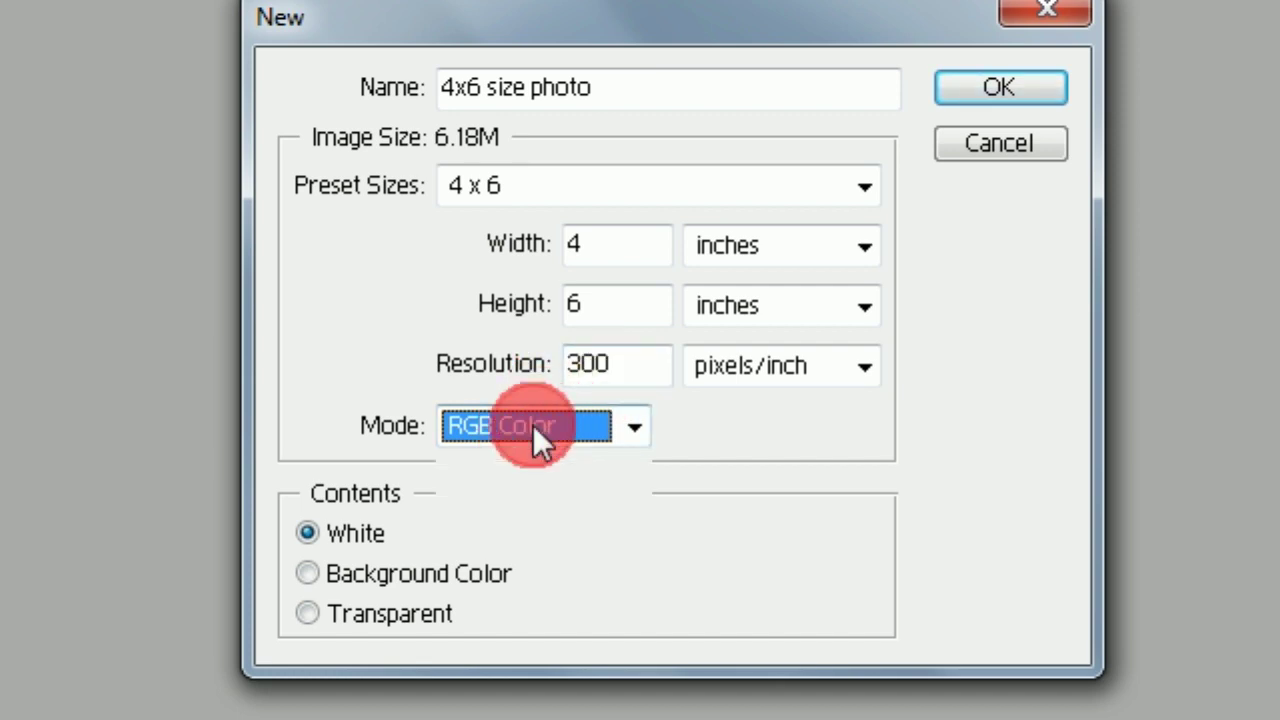
pyautogui.click(535, 425)
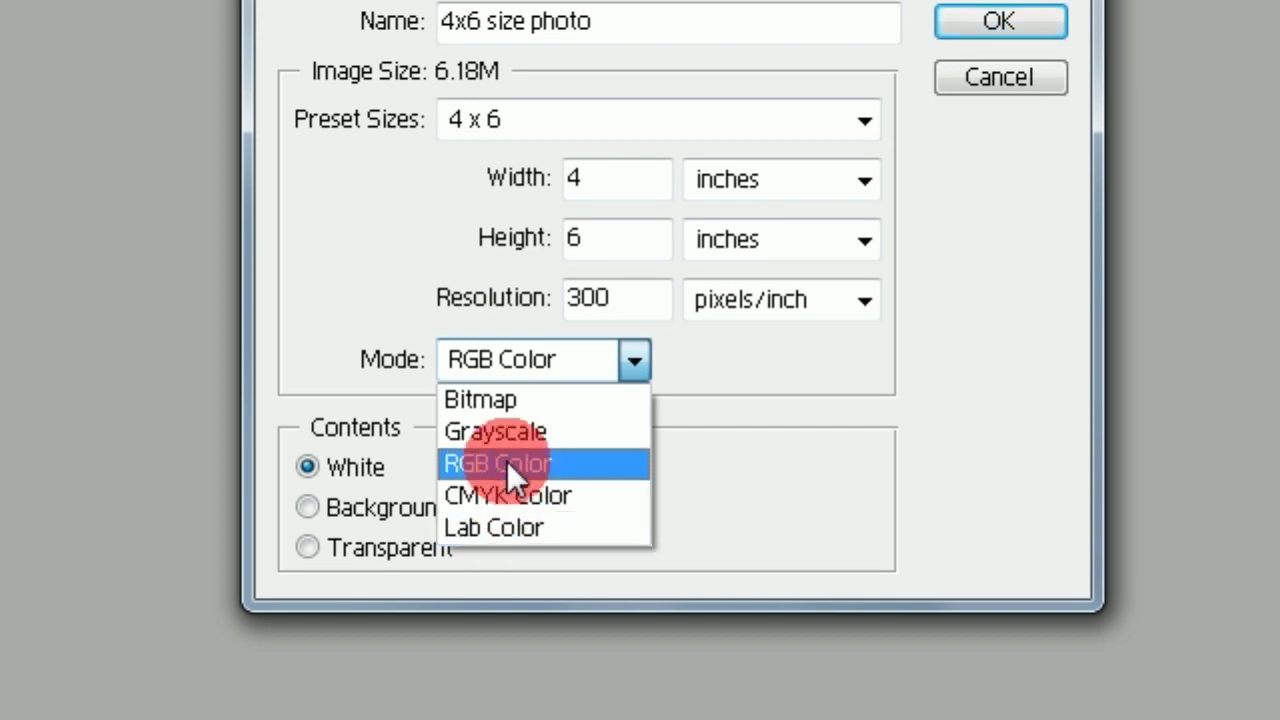
pyautogui.click(507, 485)
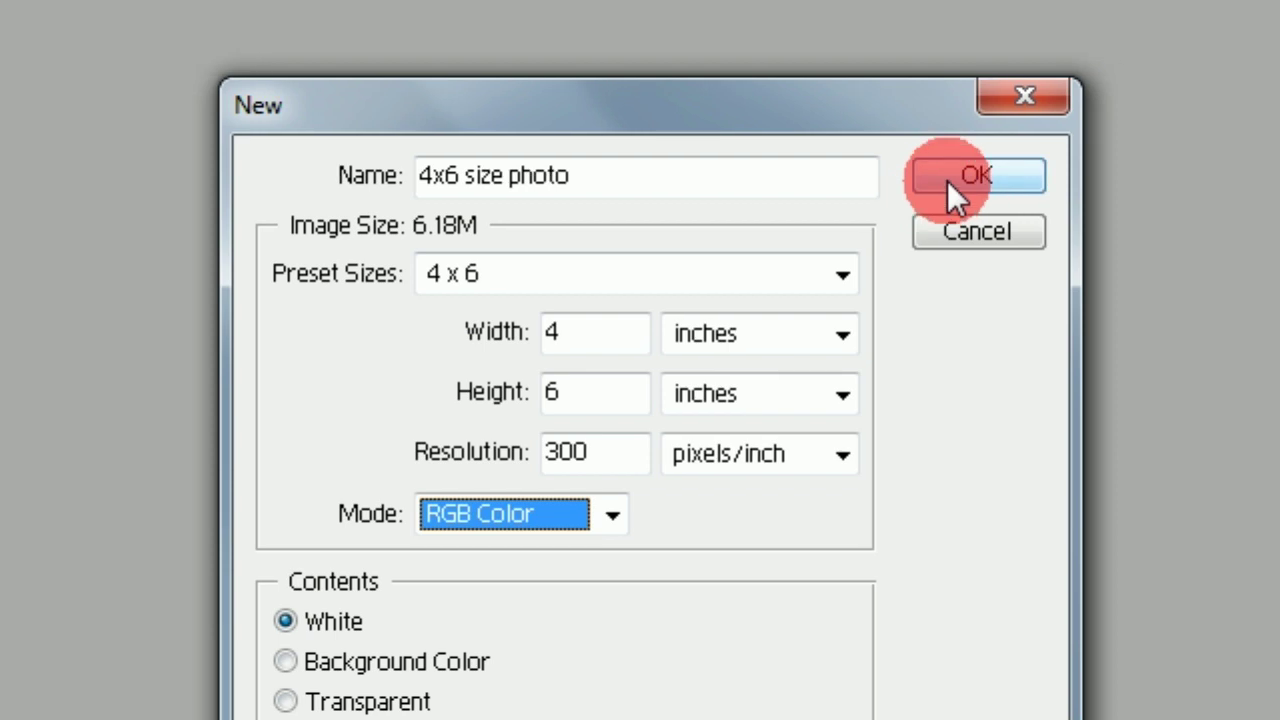
pyautogui.click(947, 180)
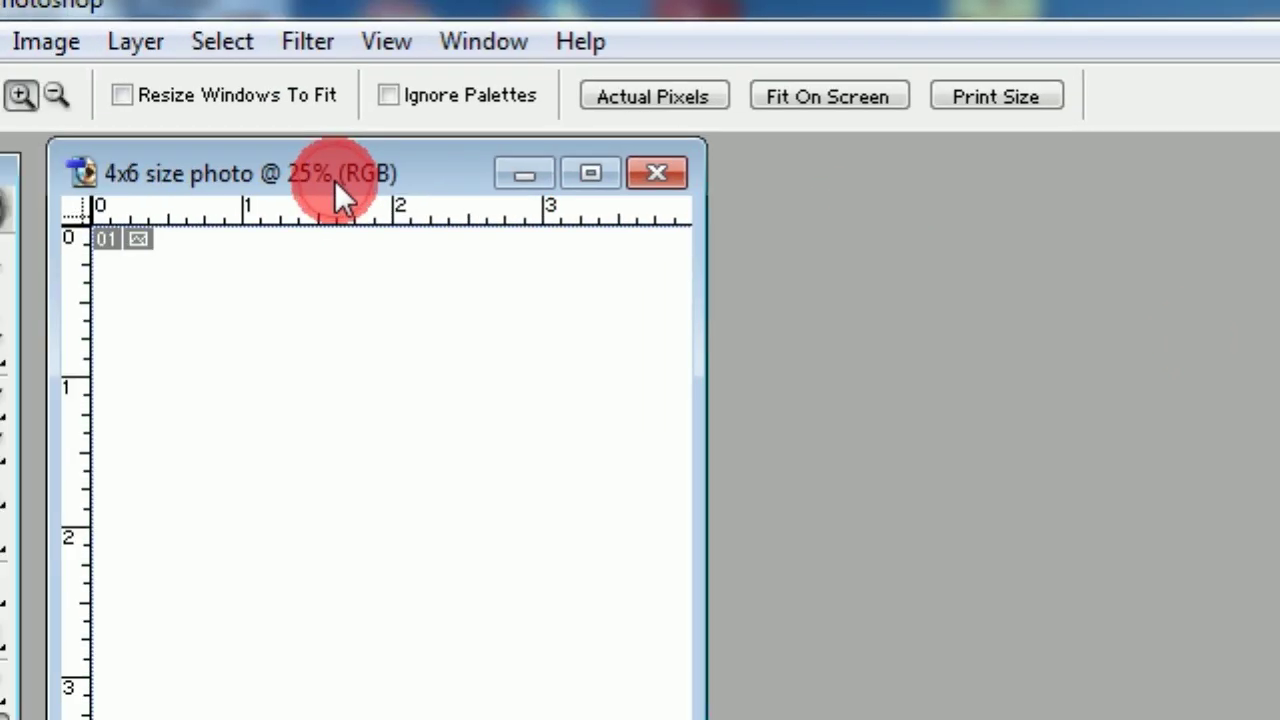
# - Shift the new document window toward the centre and select the Move tool
pyautogui.moveTo(337, 194); pyautogui.dragTo(737, 206)
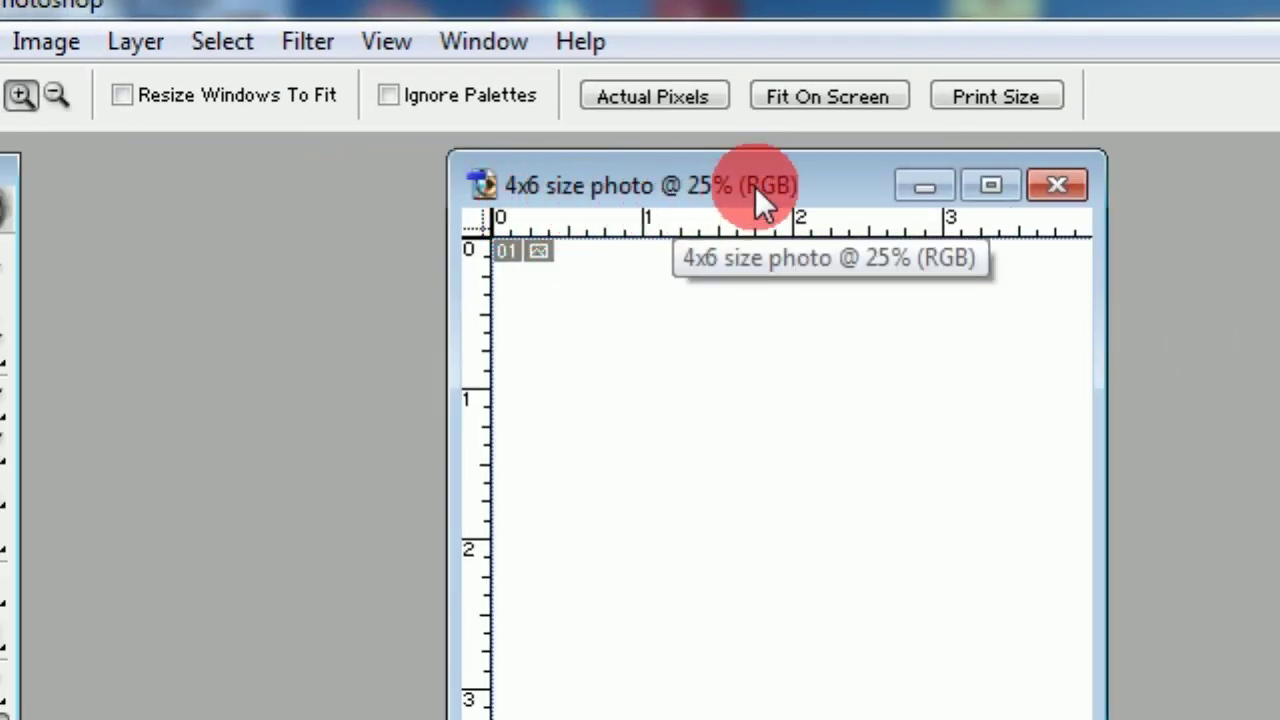
pyautogui.moveTo(755, 187); pyautogui.dragTo(905, 184)
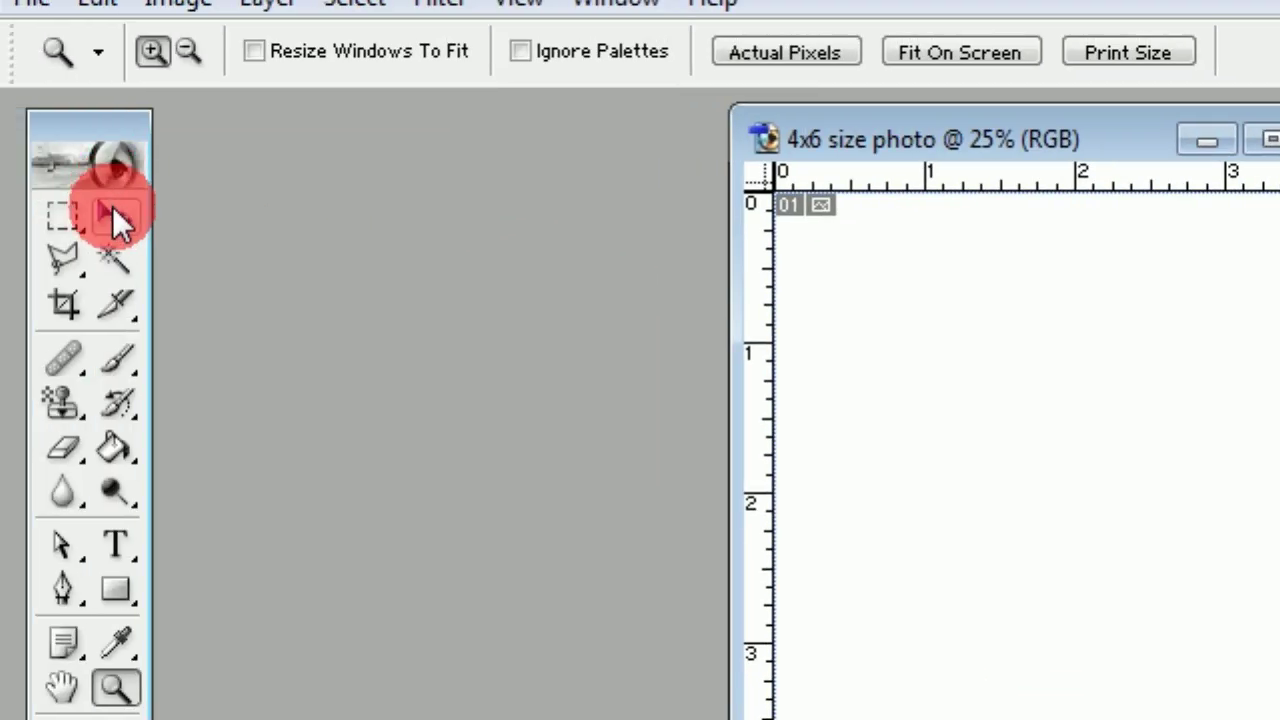
pyautogui.click(112, 210)
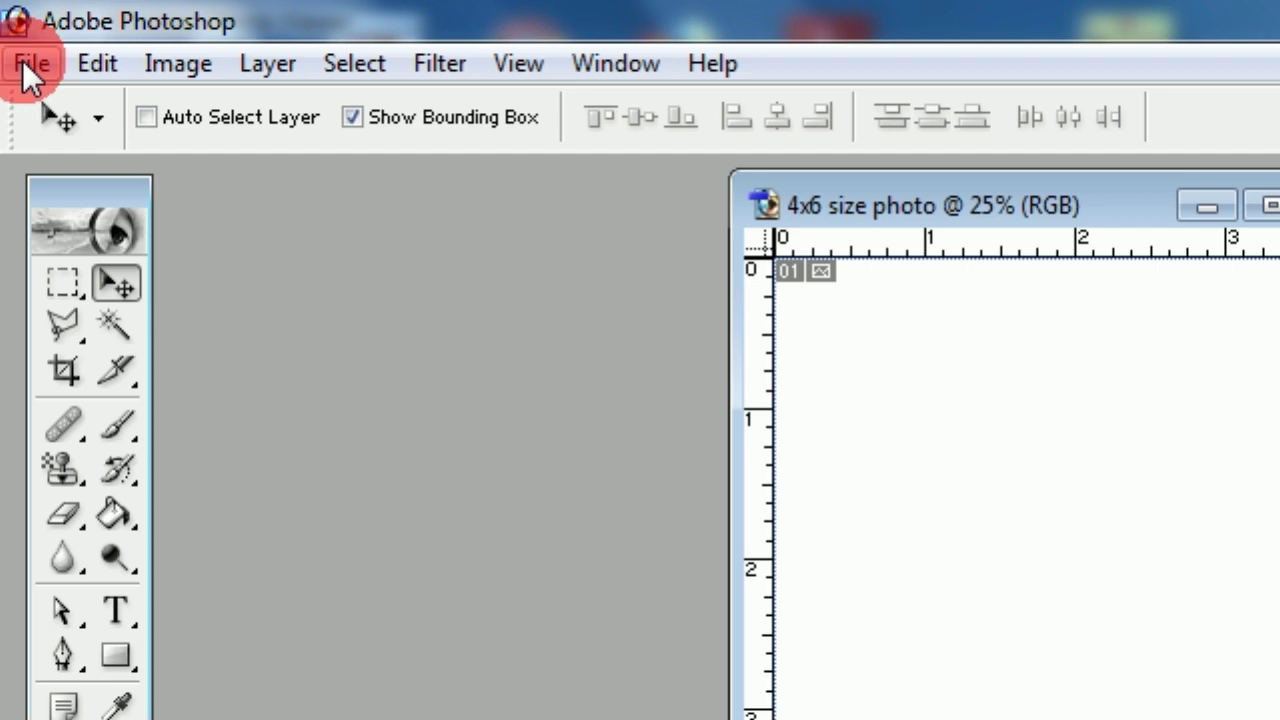
# - Open the KD001 portrait photo, discarding its embedded colour profile
pyautogui.click(22, 60)
pyautogui.click(146, 162)
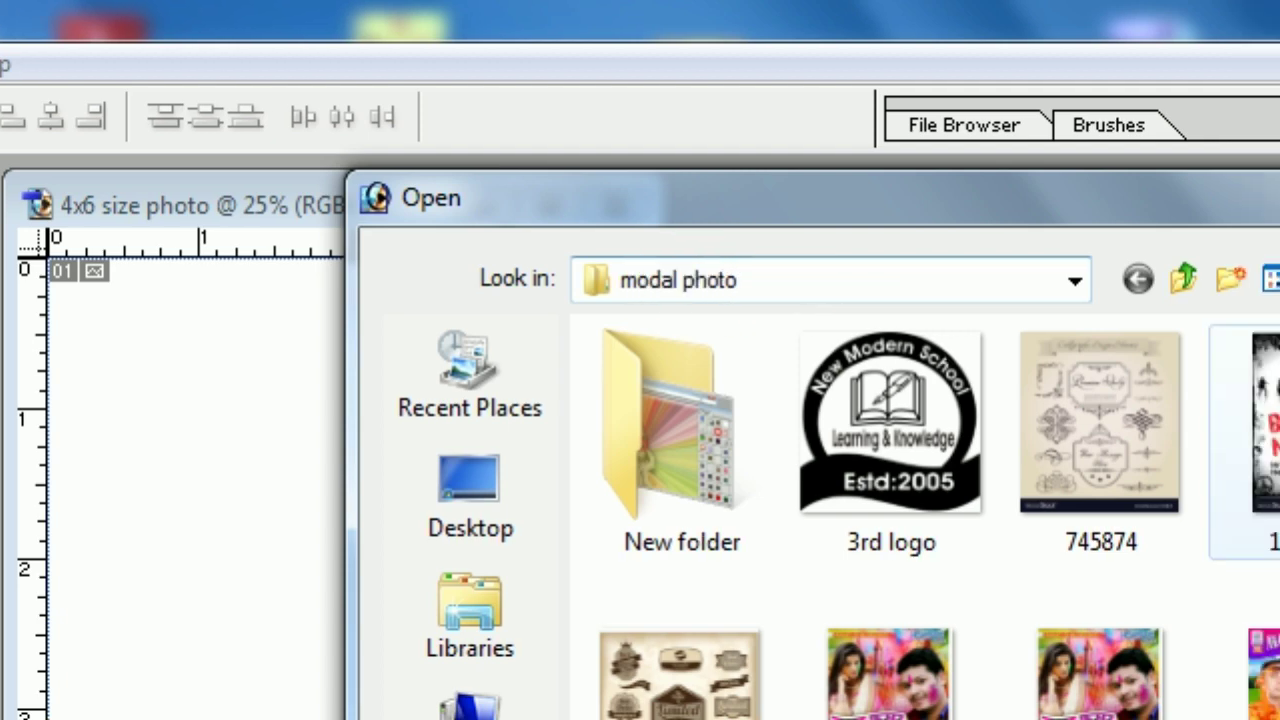
pyautogui.moveTo(1233, 385)
pyautogui.mouseDown()
pyautogui.moveTo(947, 491)
pyautogui.moveTo(935, 537)
pyautogui.mouseUp()
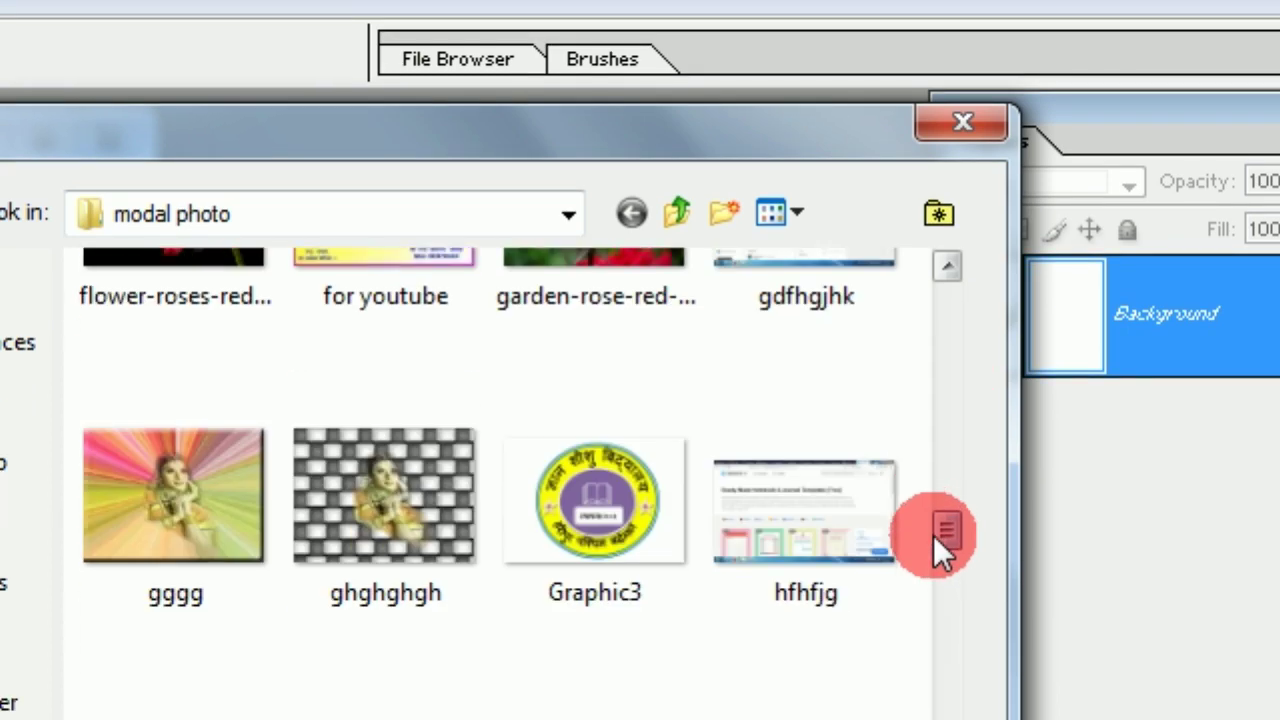
pyautogui.moveTo(933, 535); pyautogui.dragTo(927, 537)
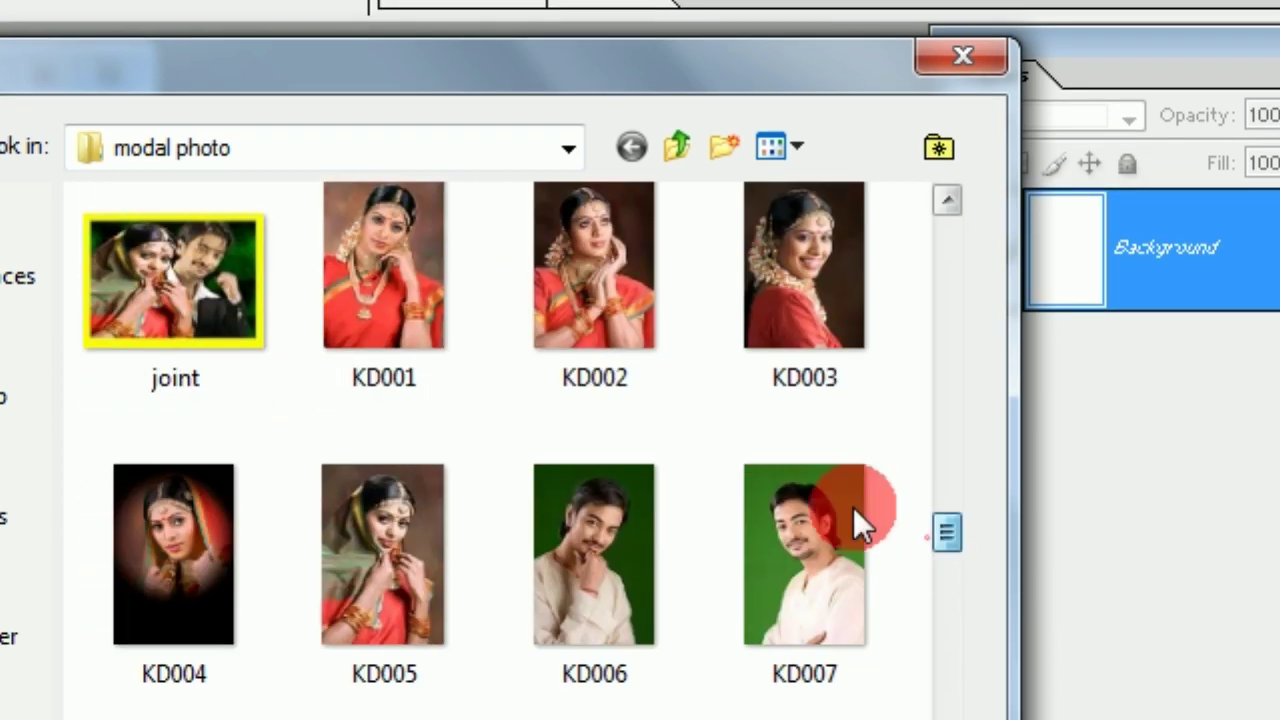
pyautogui.click(412, 292)
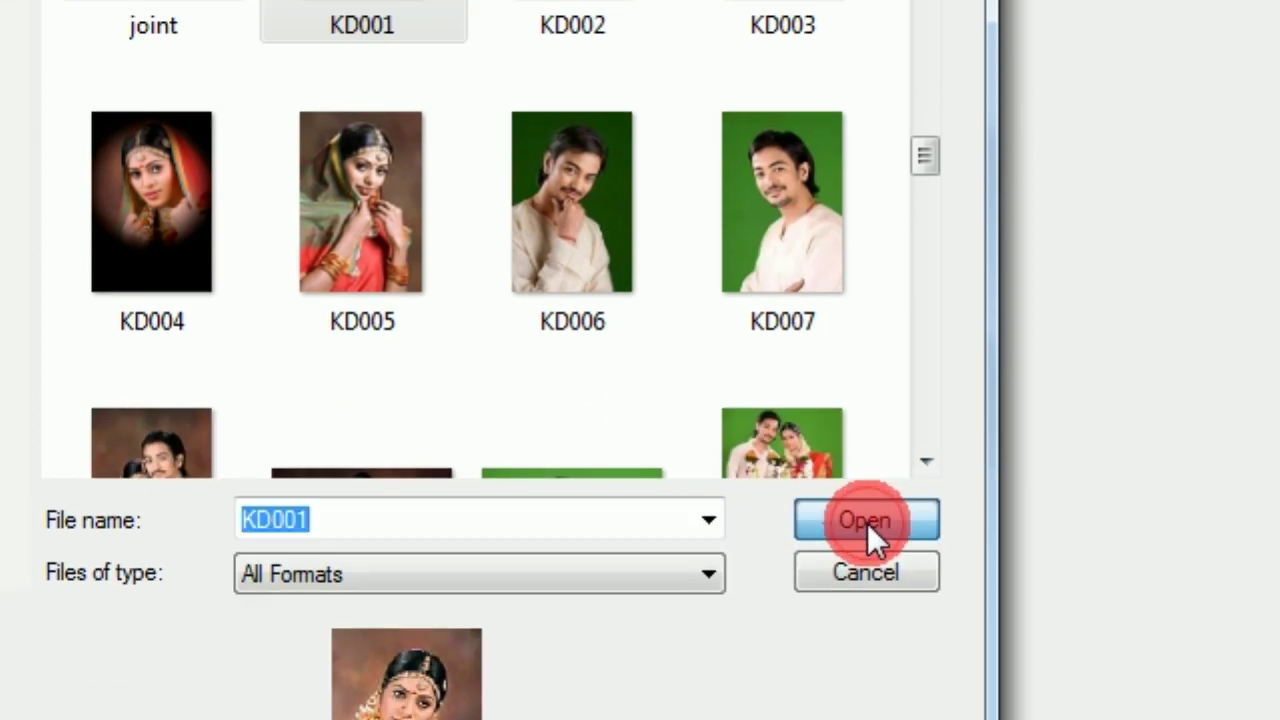
pyautogui.click(880, 693)
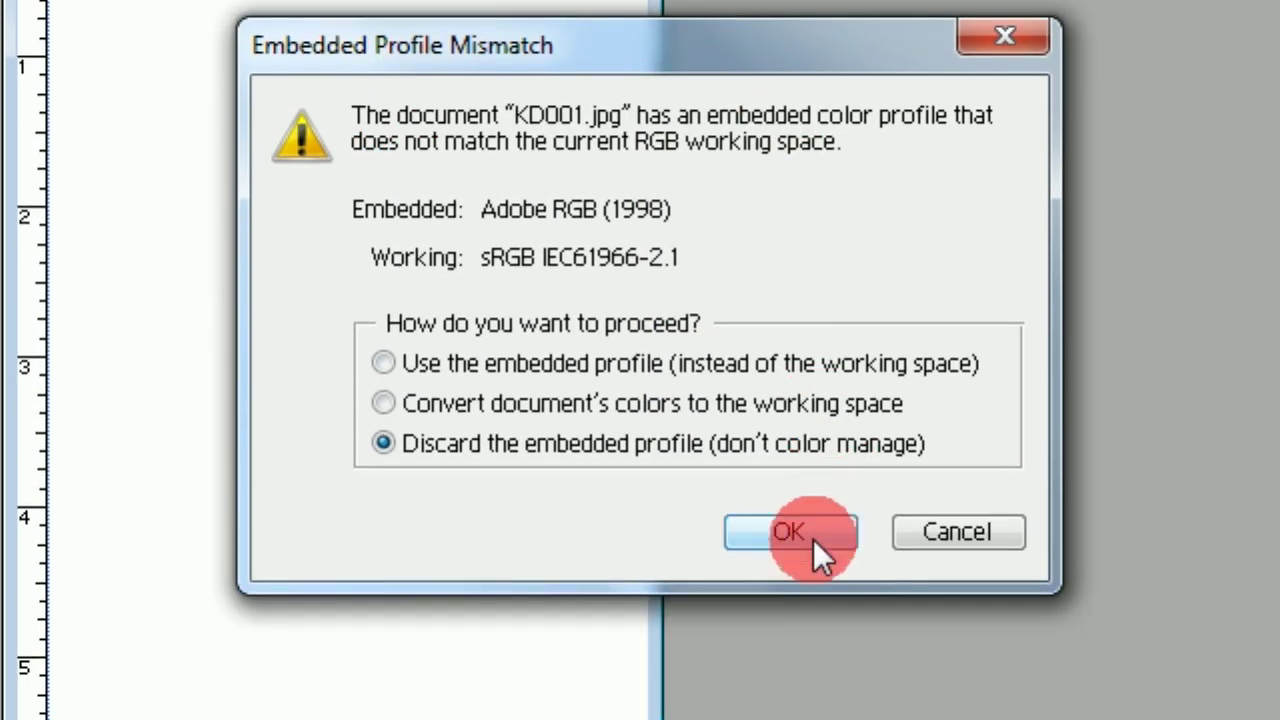
pyautogui.click(813, 543)
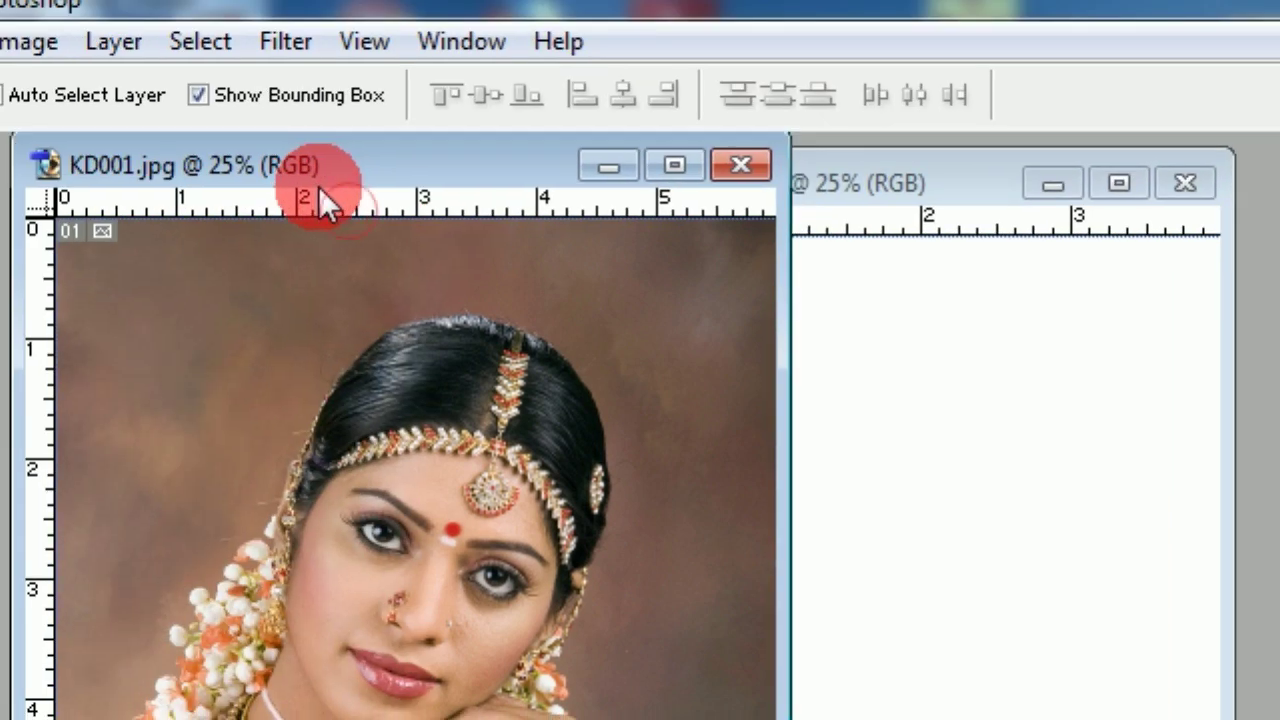
# - Arrange KD001 beside the 4x6 document and drag the portrait in as Layer 1
pyautogui.click(319, 187)
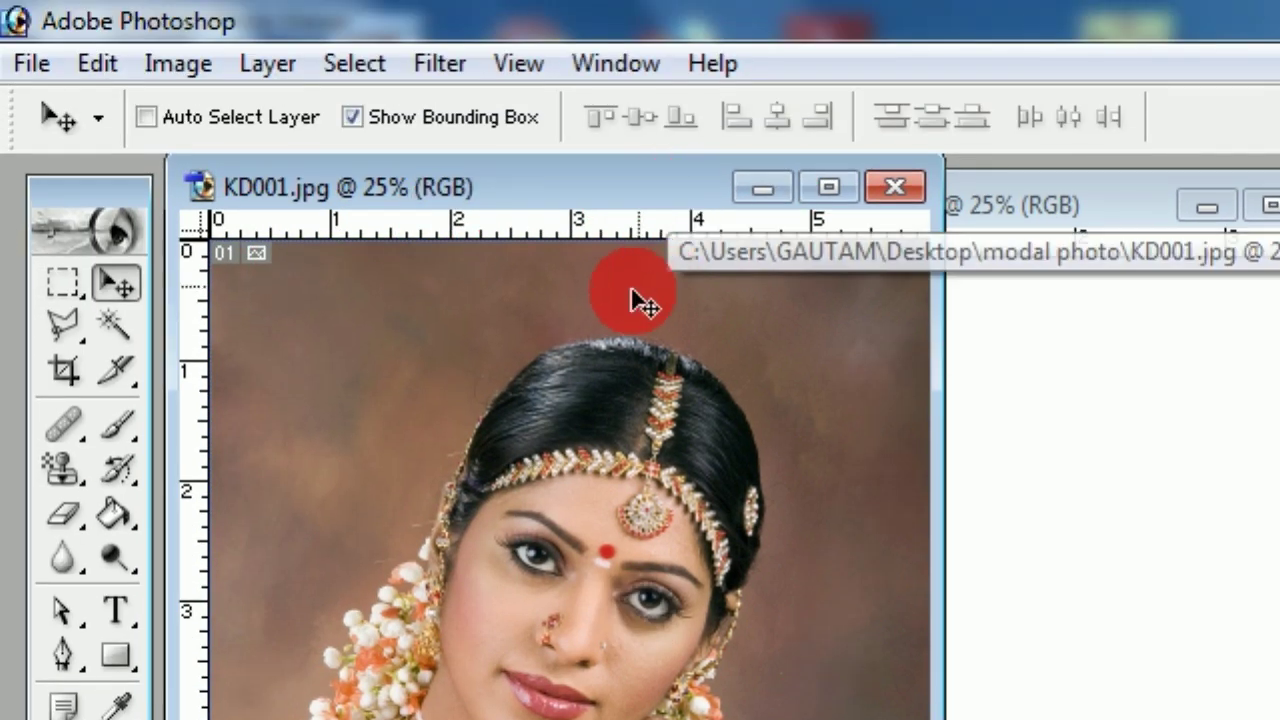
pyautogui.rightClick(568, 186)
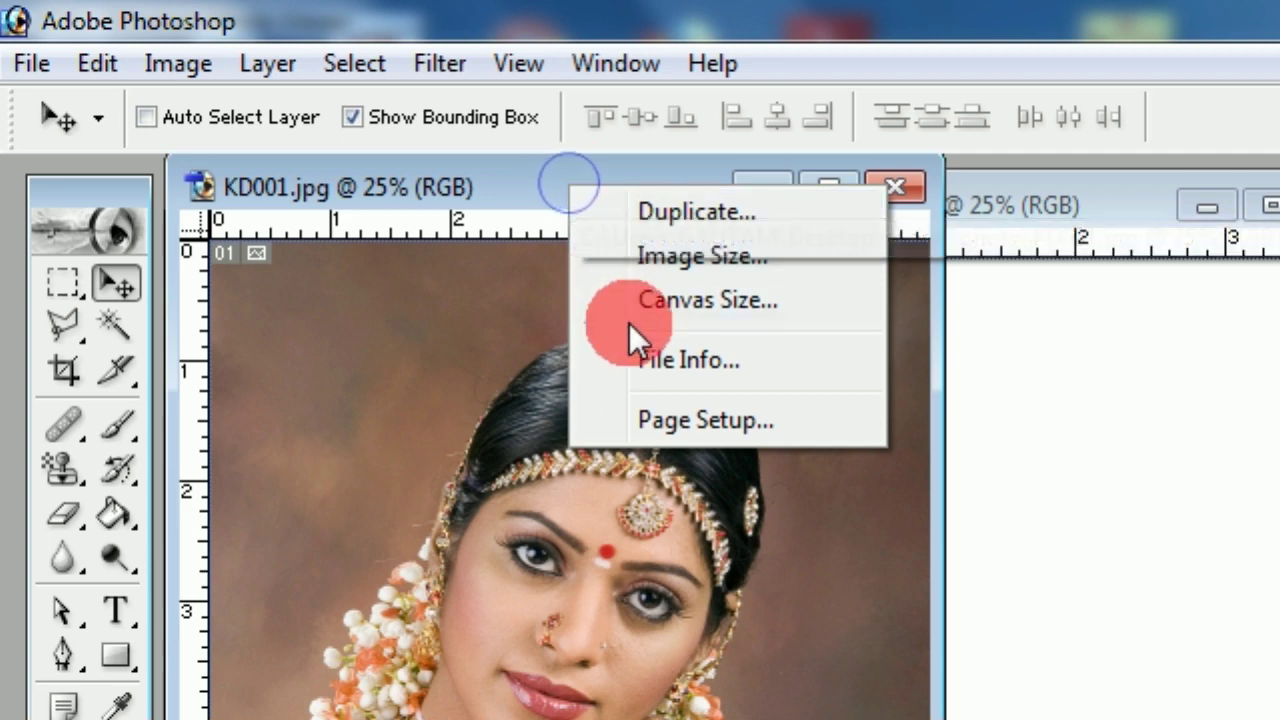
pyautogui.click(660, 255)
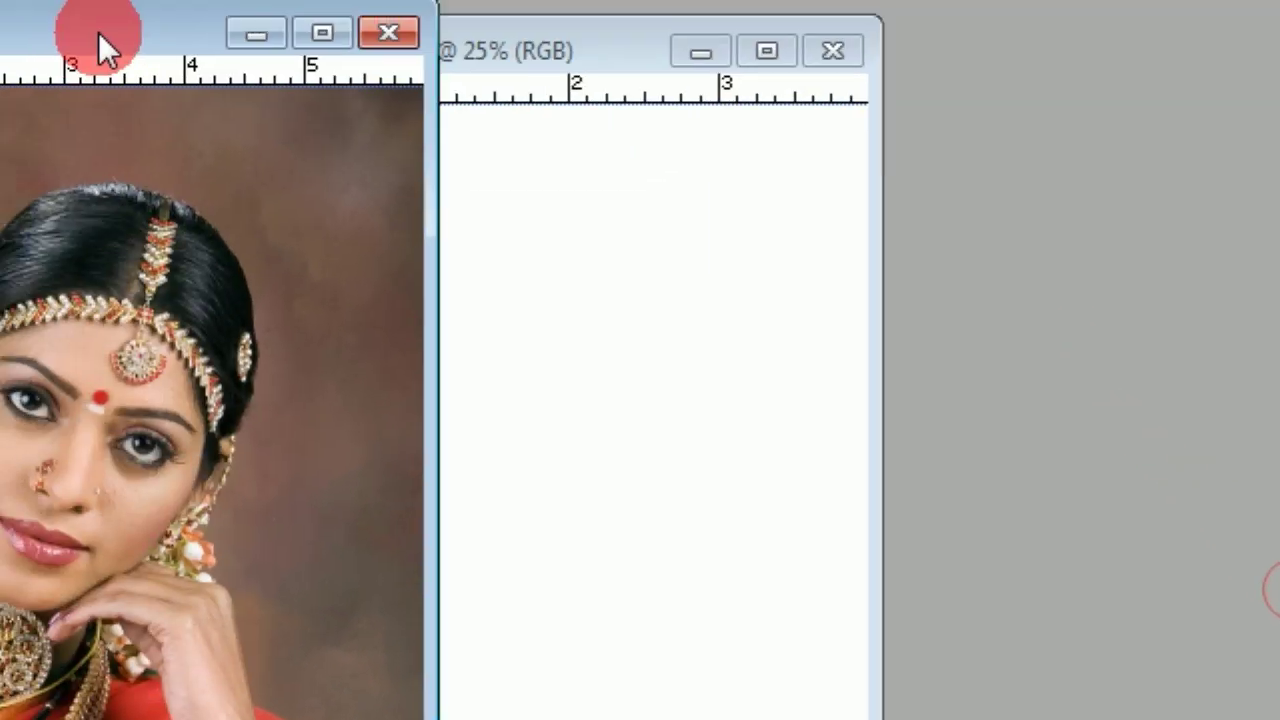
pyautogui.moveTo(100, 34); pyautogui.dragTo(943, 260)
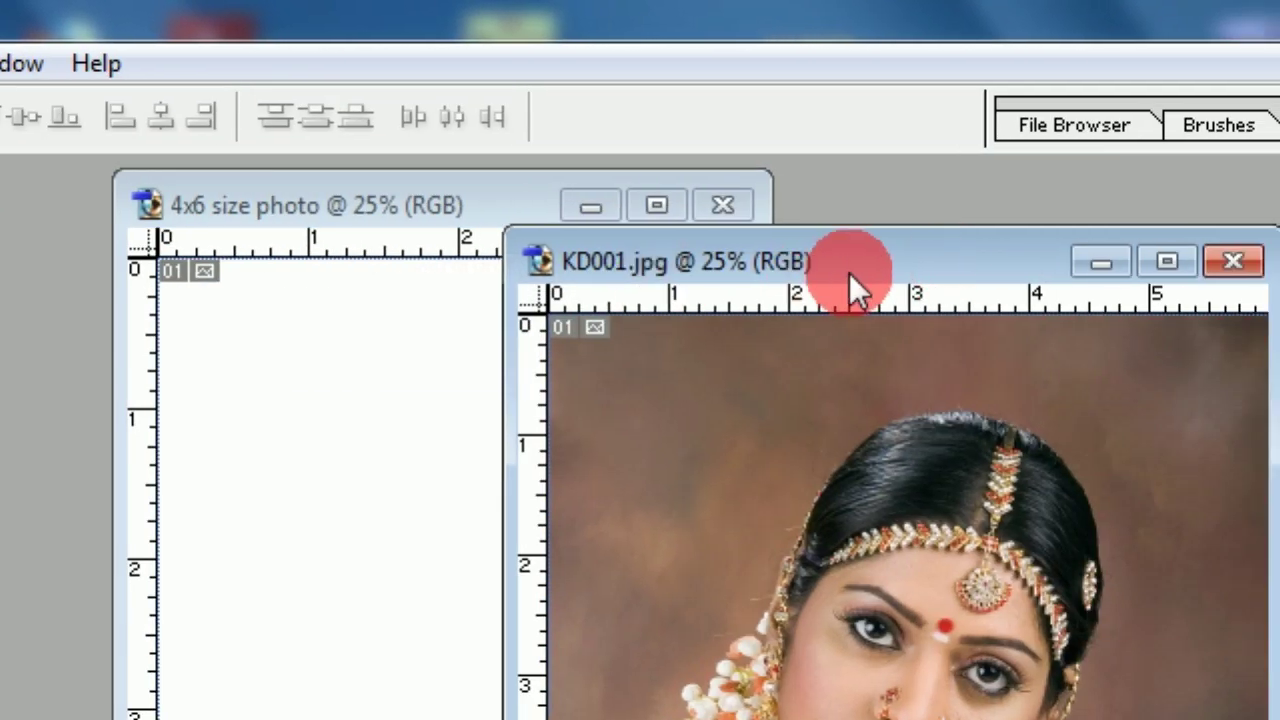
pyautogui.moveTo(827, 271); pyautogui.dragTo(988, 217)
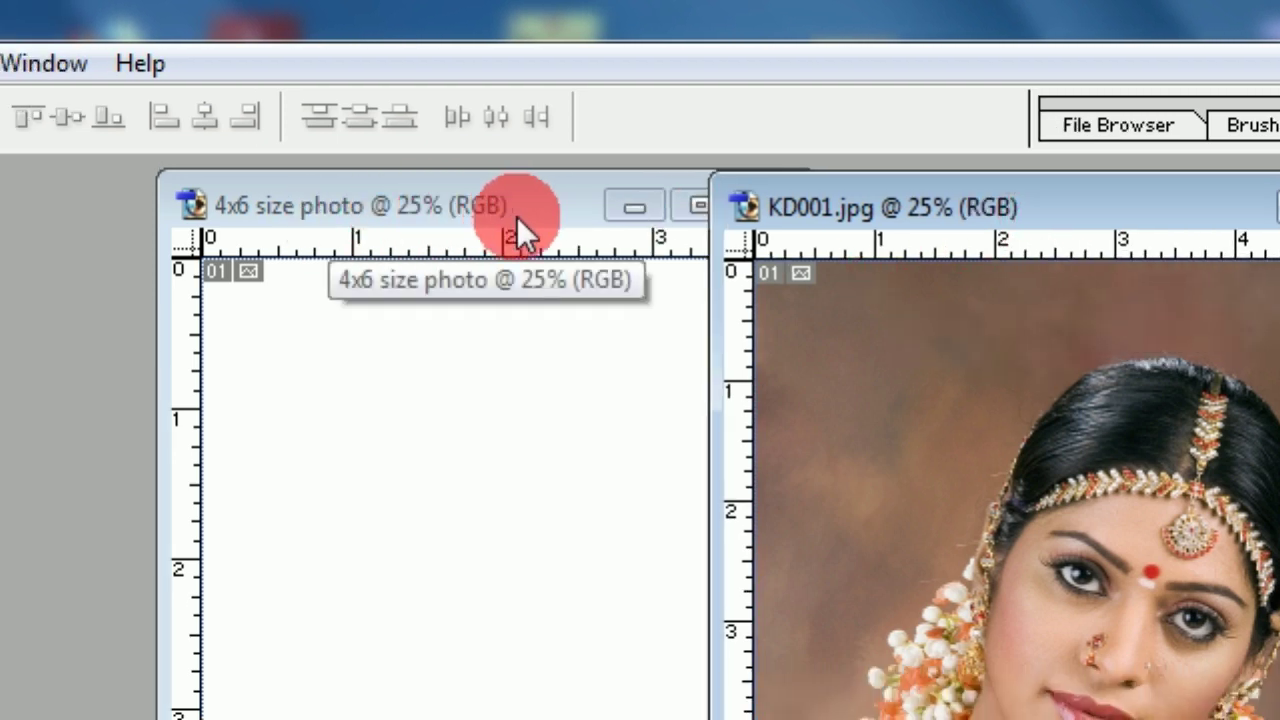
pyautogui.moveTo(520, 215); pyautogui.dragTo(332, 194)
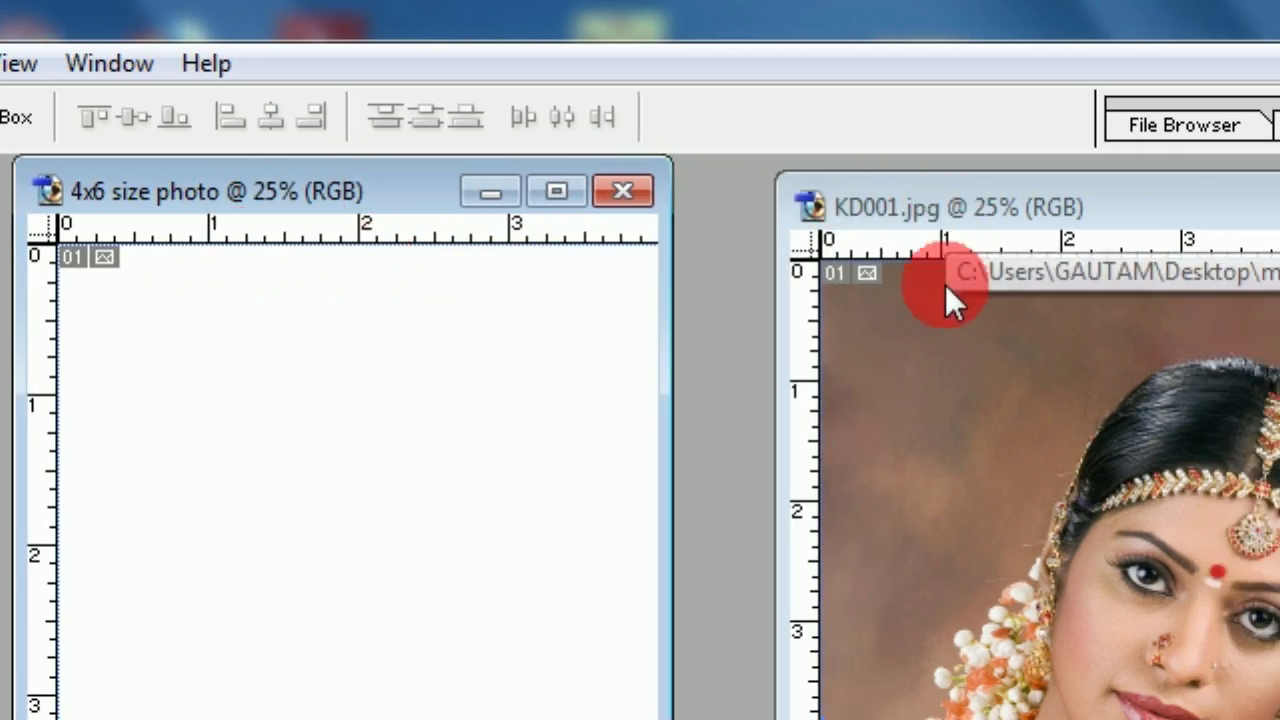
pyautogui.moveTo(965, 471); pyautogui.dragTo(476, 372)
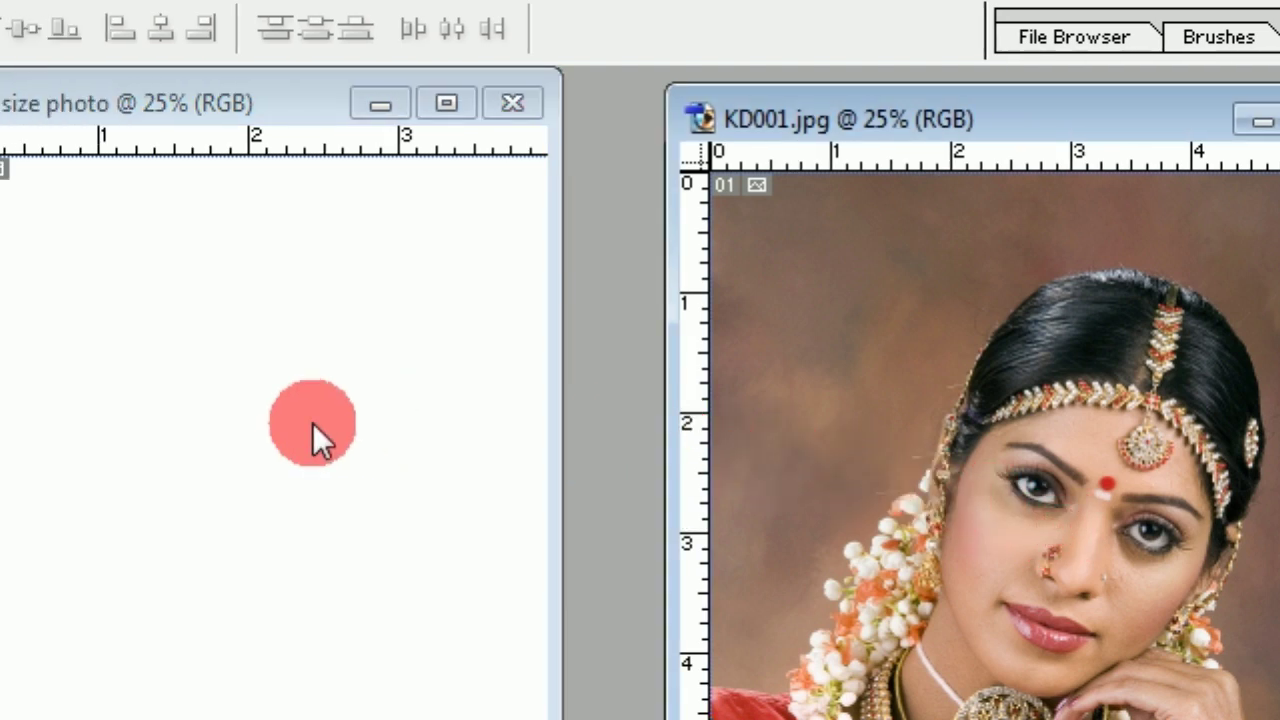
pyautogui.moveTo(957, 449)
pyautogui.mouseDown()
pyautogui.moveTo(332, 377)
pyautogui.moveTo(311, 226)
pyautogui.mouseUp()
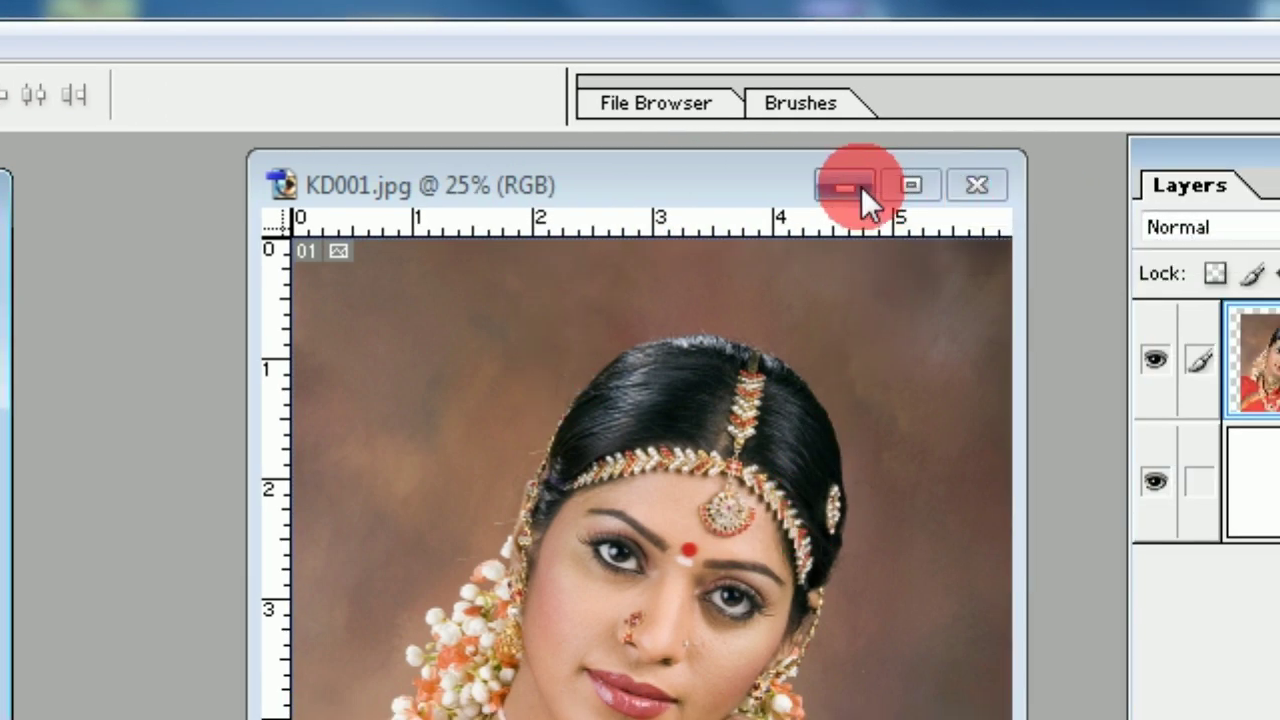
# - Minimize KD001 and Free Transform the portrait to about 75% by 76.2%
pyautogui.click(861, 187)
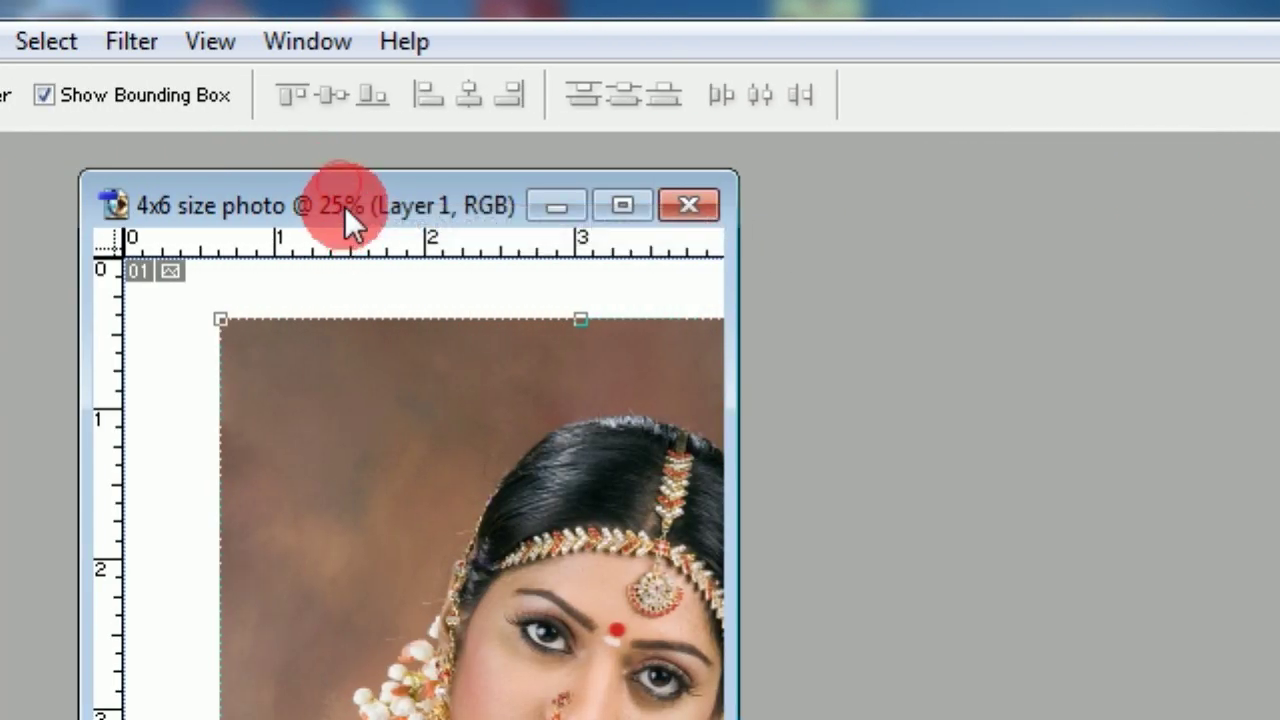
pyautogui.moveTo(344, 206); pyautogui.dragTo(446, 182)
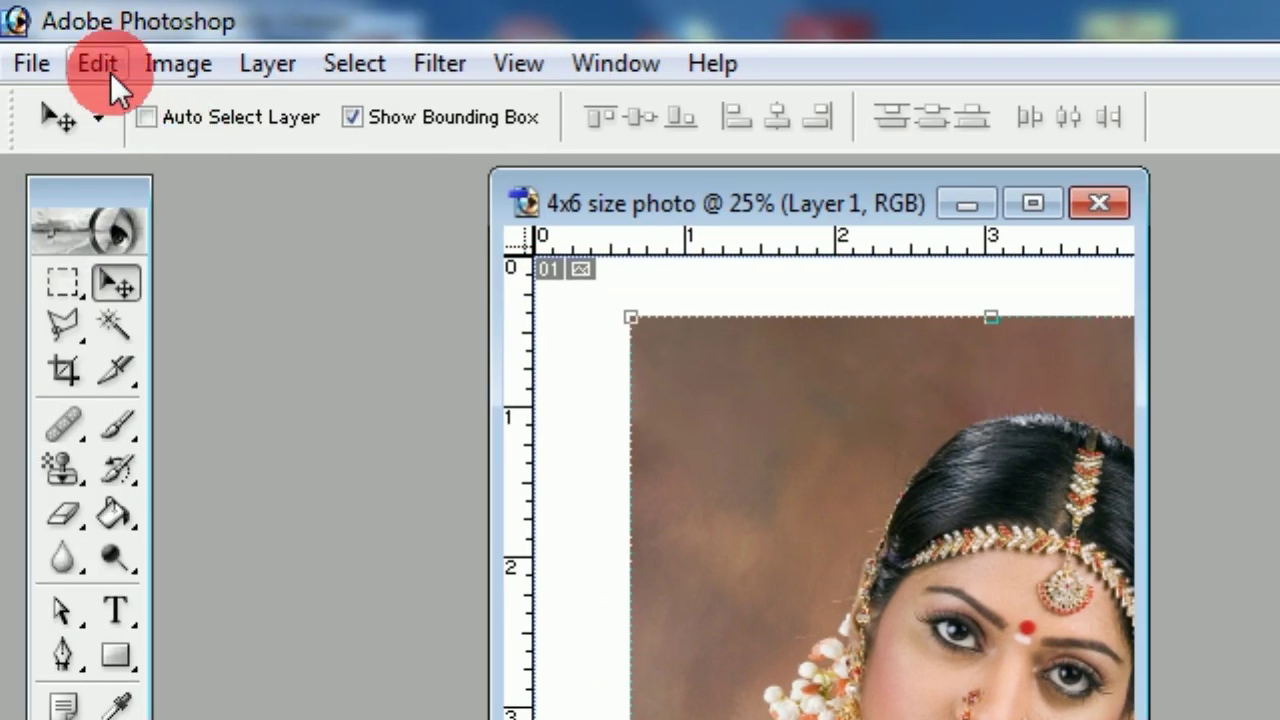
pyautogui.click(104, 64)
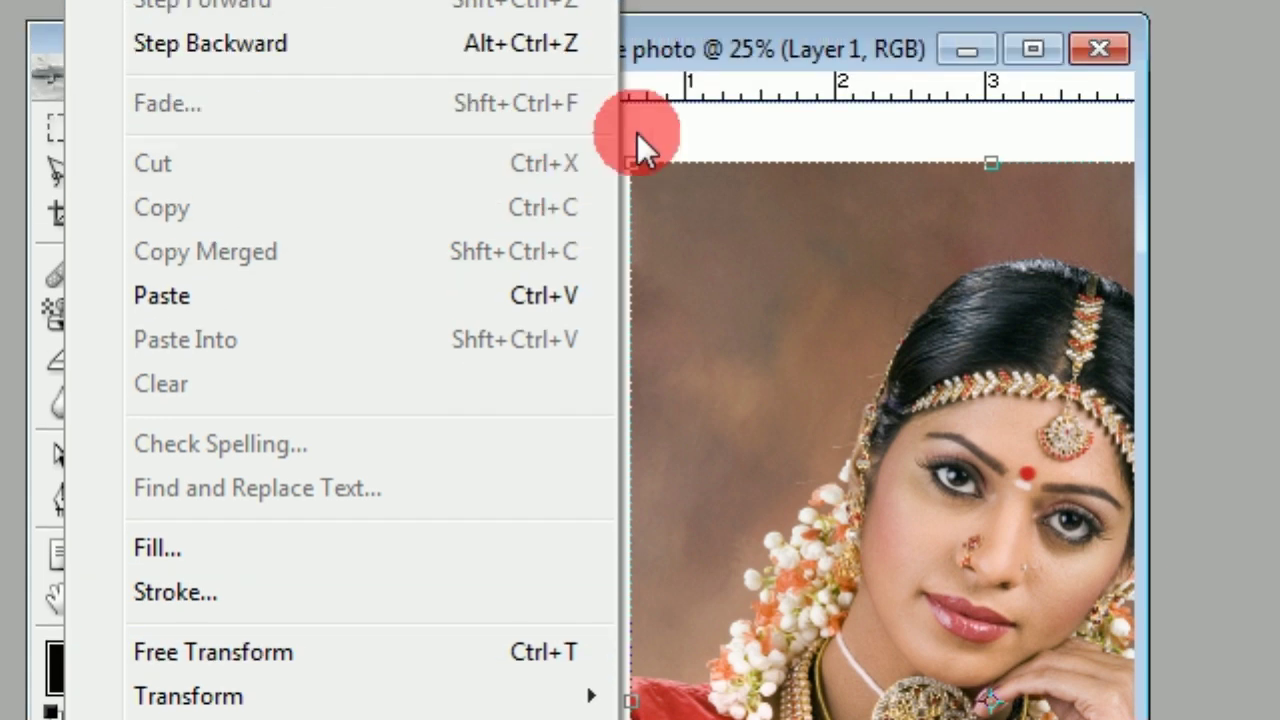
pyautogui.click(707, 194)
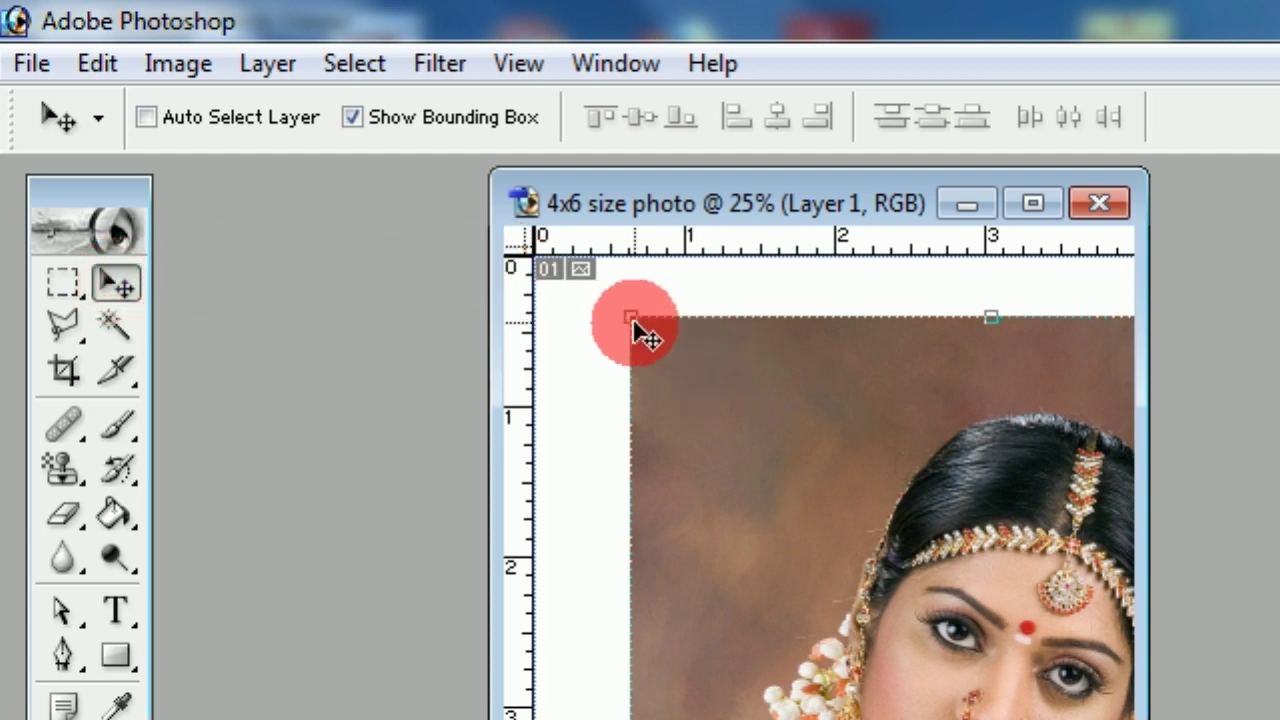
pyautogui.click(281, 203)
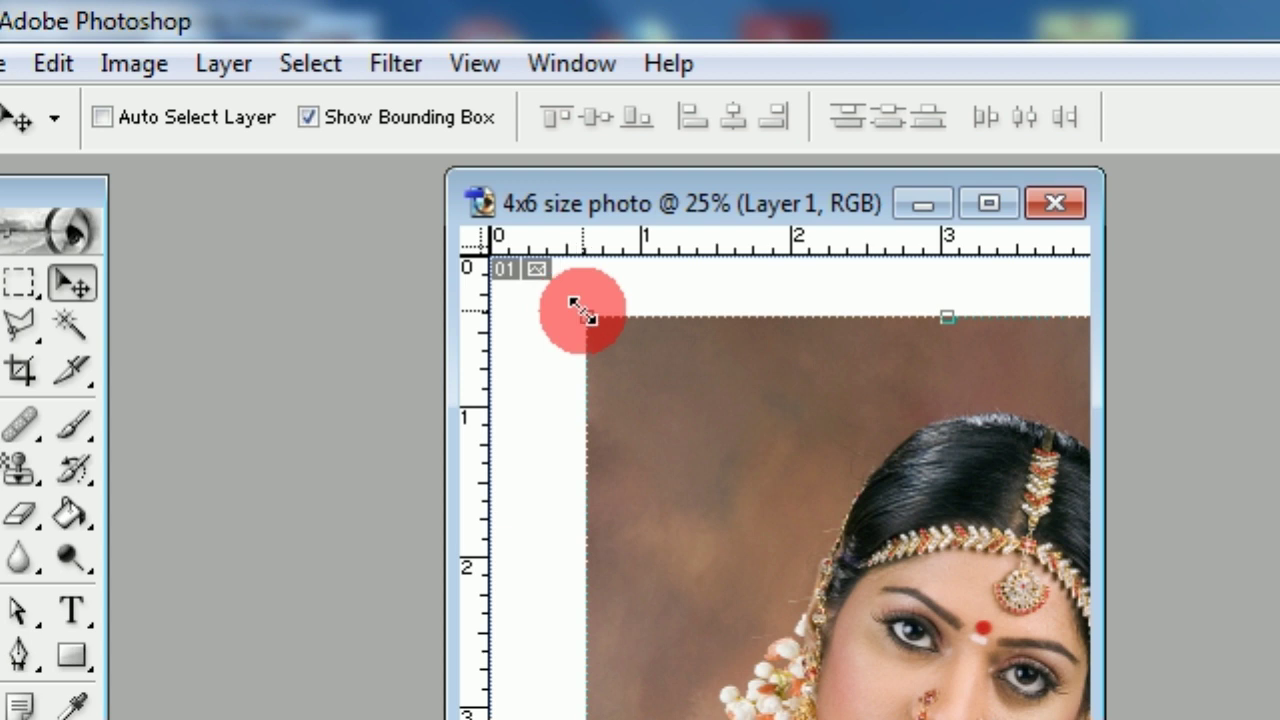
pyautogui.moveTo(583, 316); pyautogui.dragTo(762, 523)
pyautogui.moveTo(857, 639); pyautogui.dragTo(608, 469)
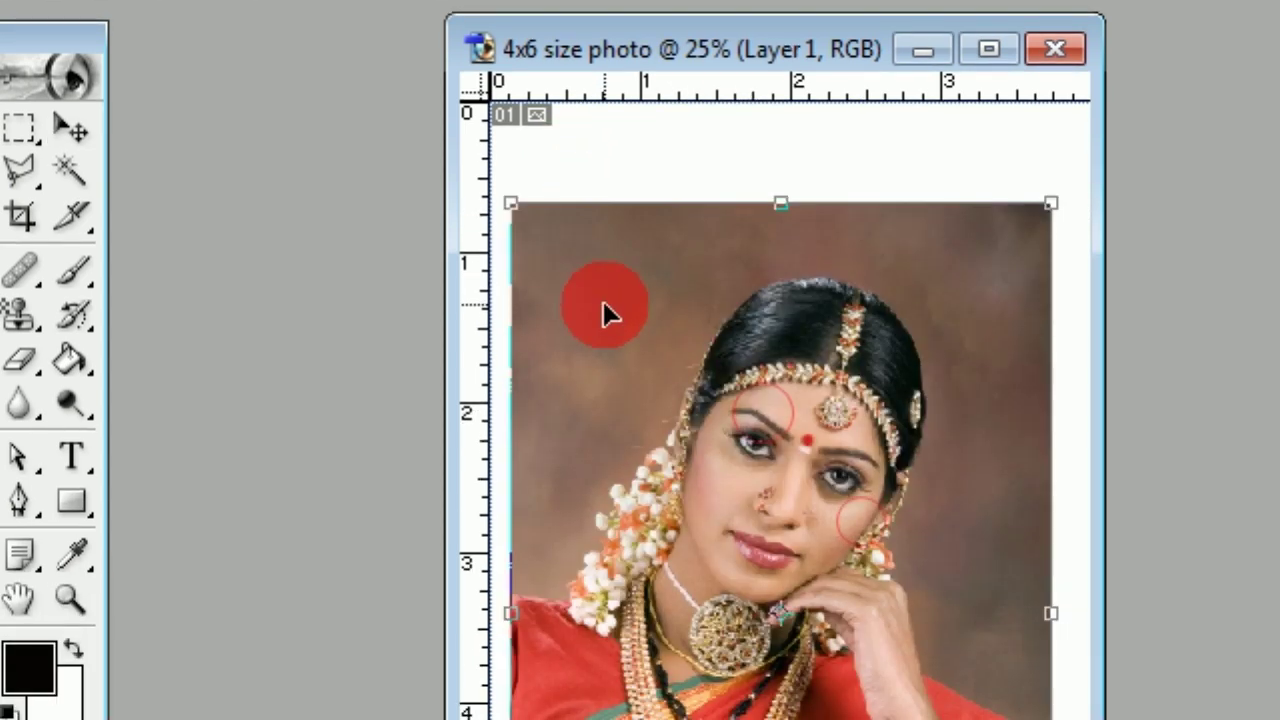
pyautogui.moveTo(605, 315); pyautogui.dragTo(630, 257)
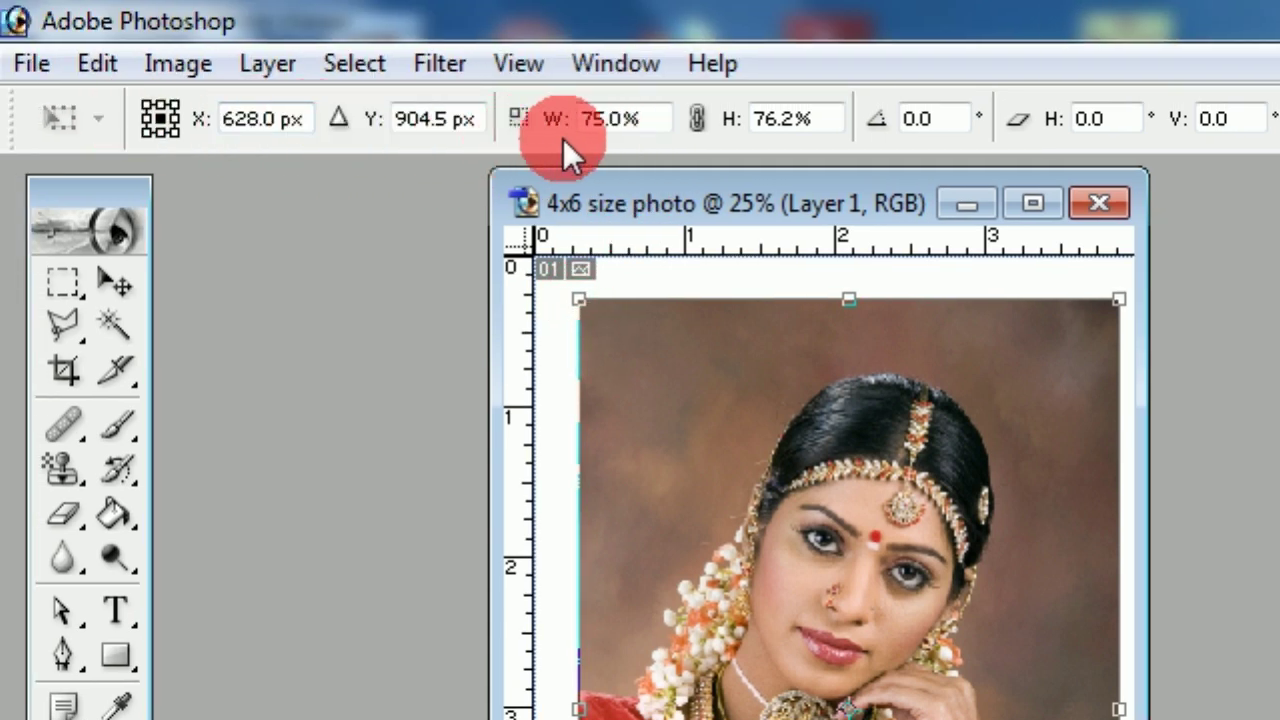
# - With aspect ratio locked, enlarge the portrait to about 83.3% by 84.2% and apply
pyautogui.click(697, 120)
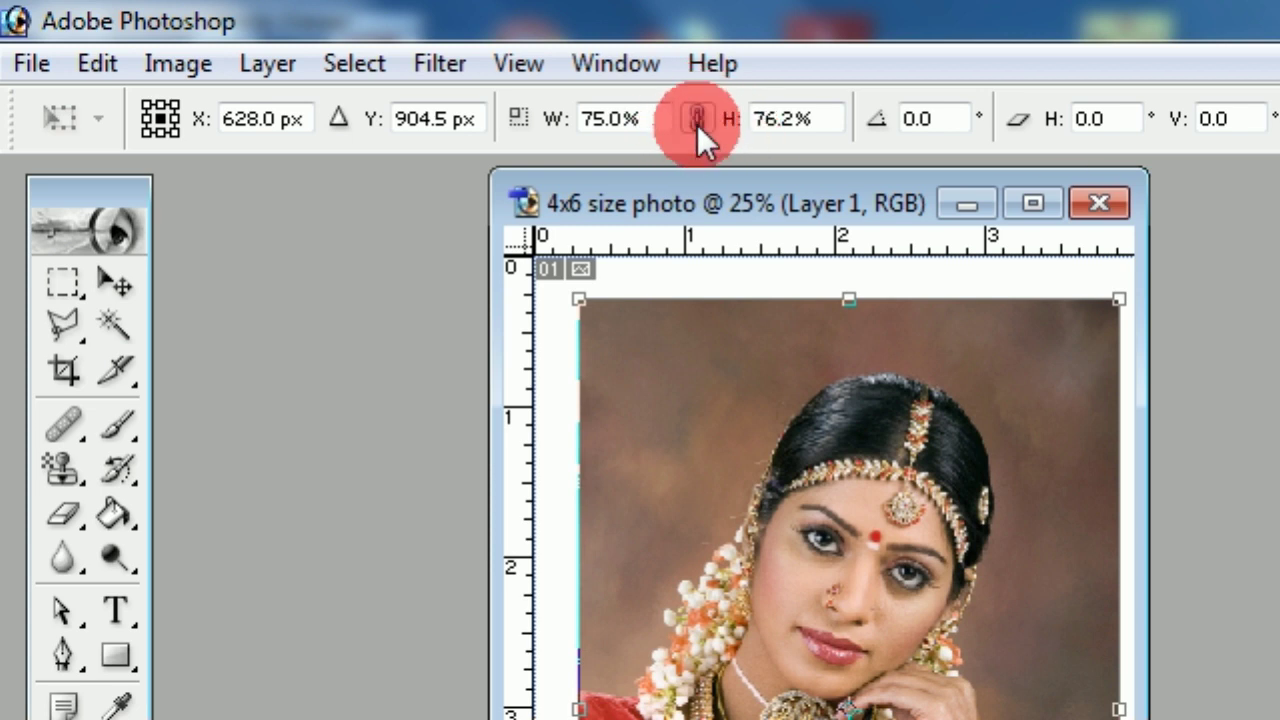
pyautogui.click(697, 120)
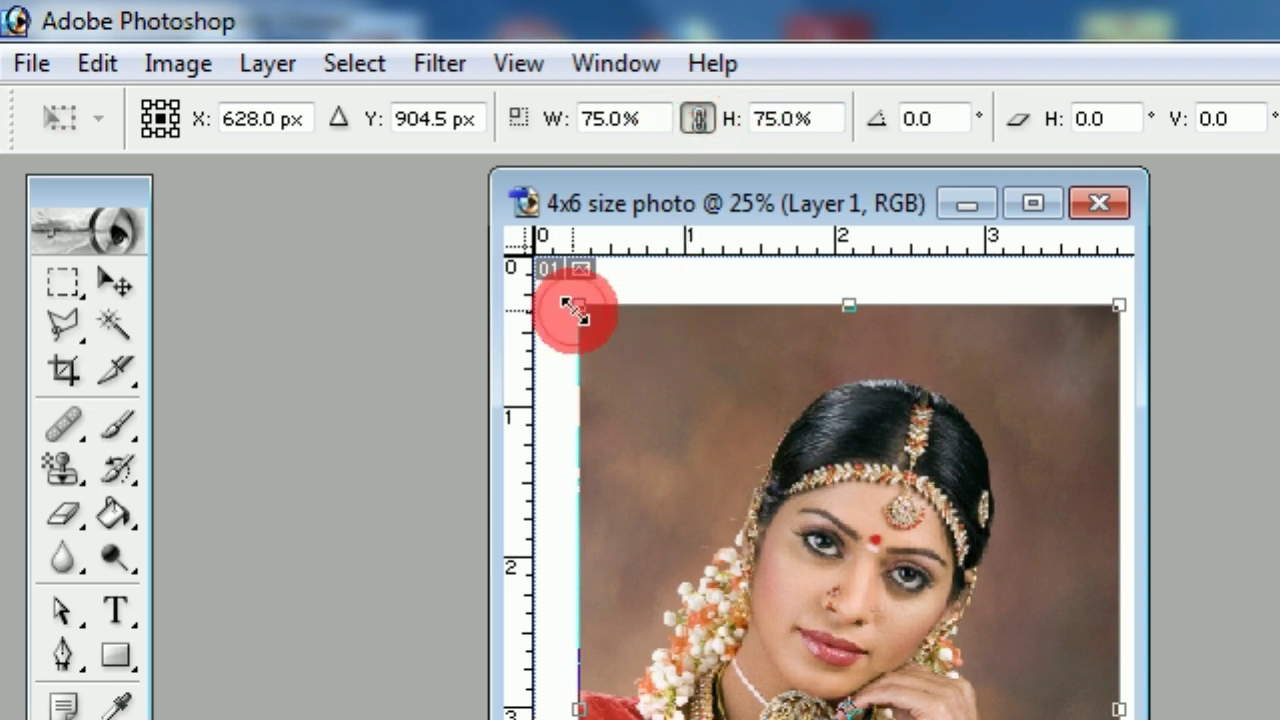
pyautogui.moveTo(573, 311)
pyautogui.mouseDown()
pyautogui.moveTo(651, 409)
pyautogui.moveTo(586, 300)
pyautogui.moveTo(538, 266)
pyautogui.mouseUp()
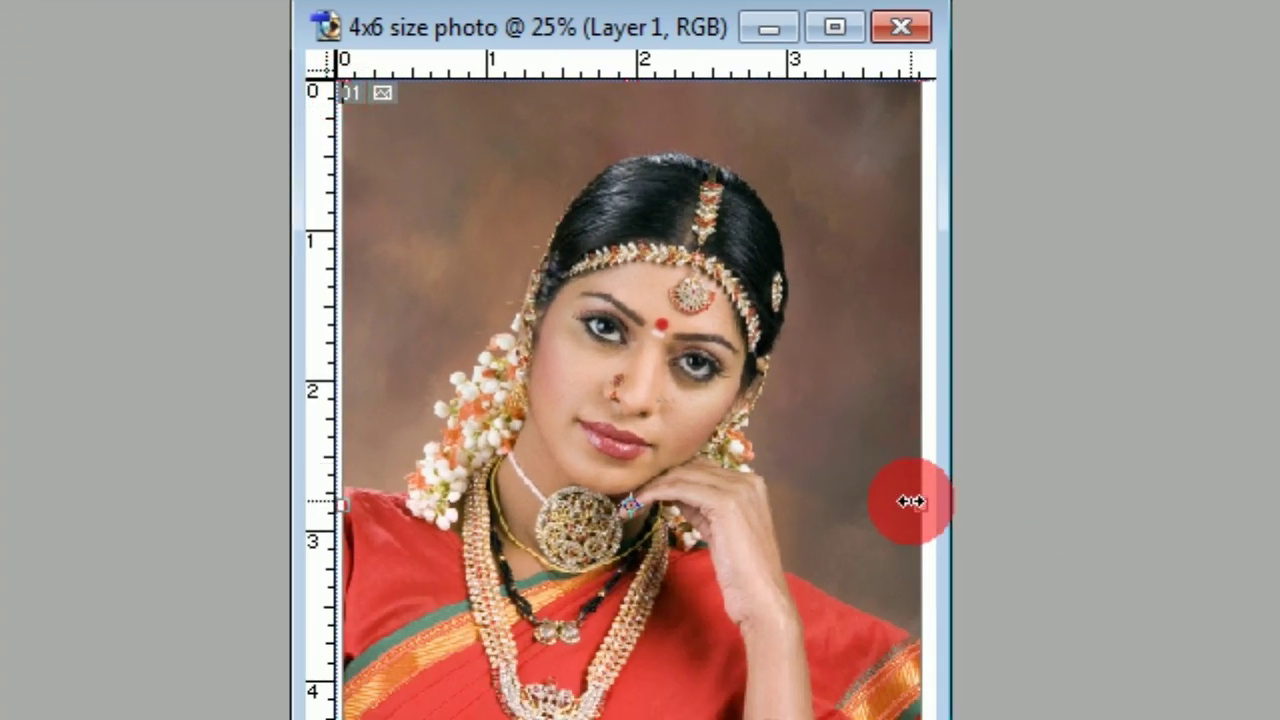
pyautogui.moveTo(1097, 659); pyautogui.dragTo(1107, 657)
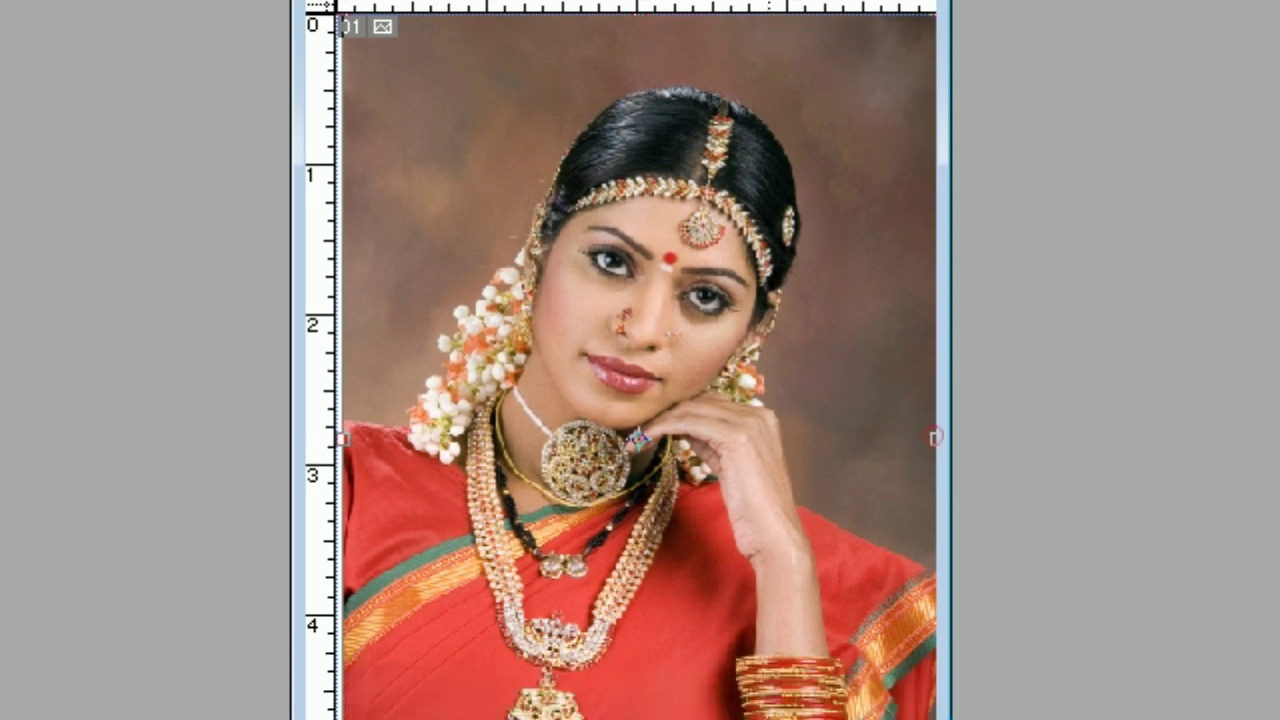
pyautogui.moveTo(651, 629); pyautogui.dragTo(640, 545)
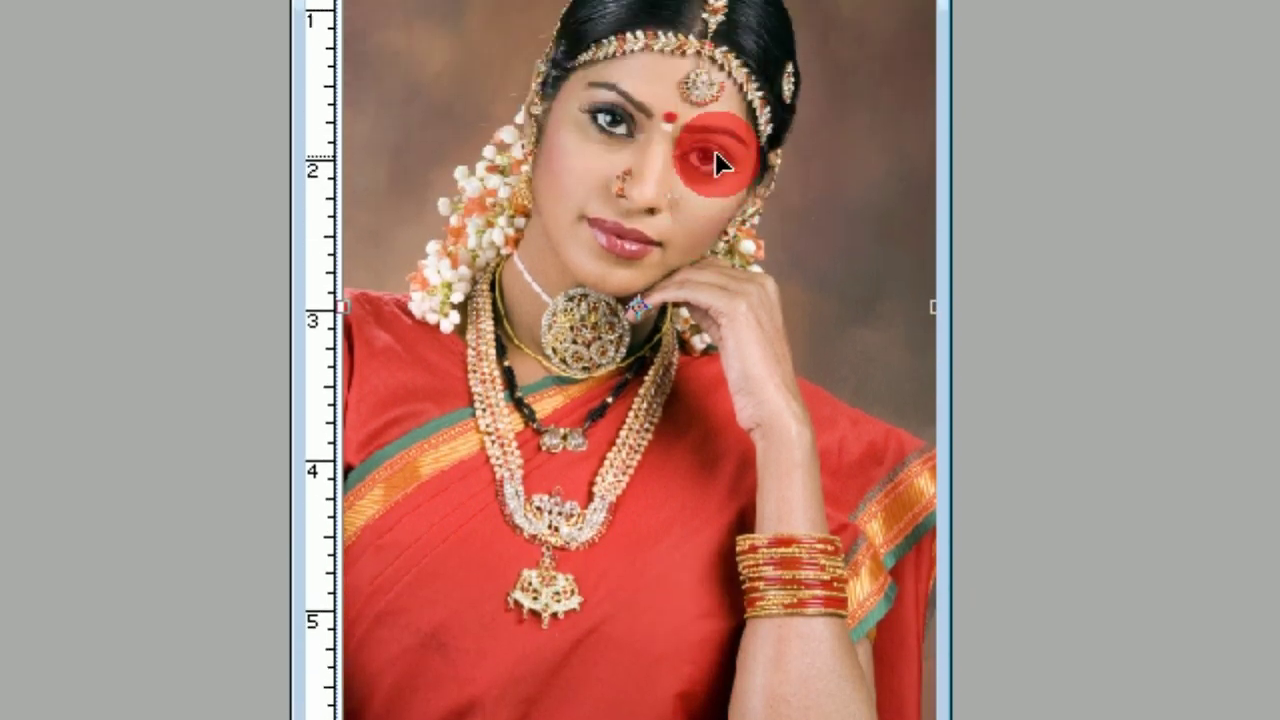
pyautogui.click(833, 188)
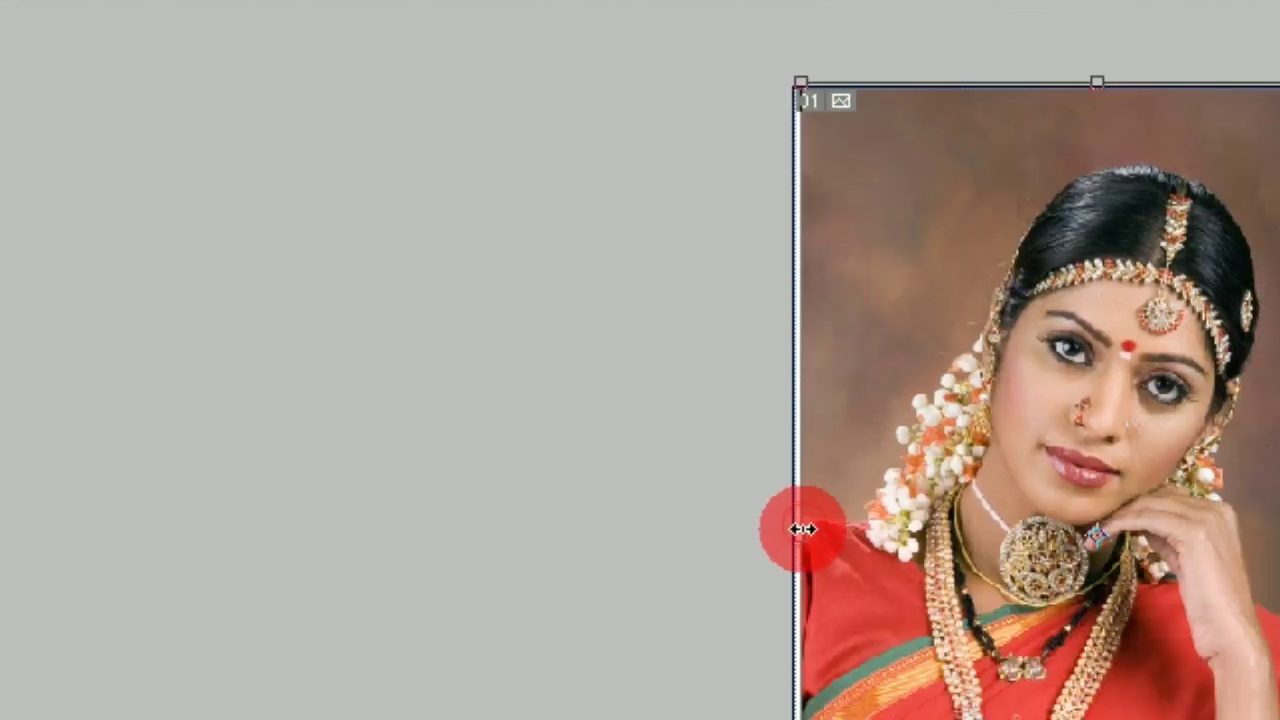
pyautogui.moveTo(803, 528); pyautogui.dragTo(803, 533)
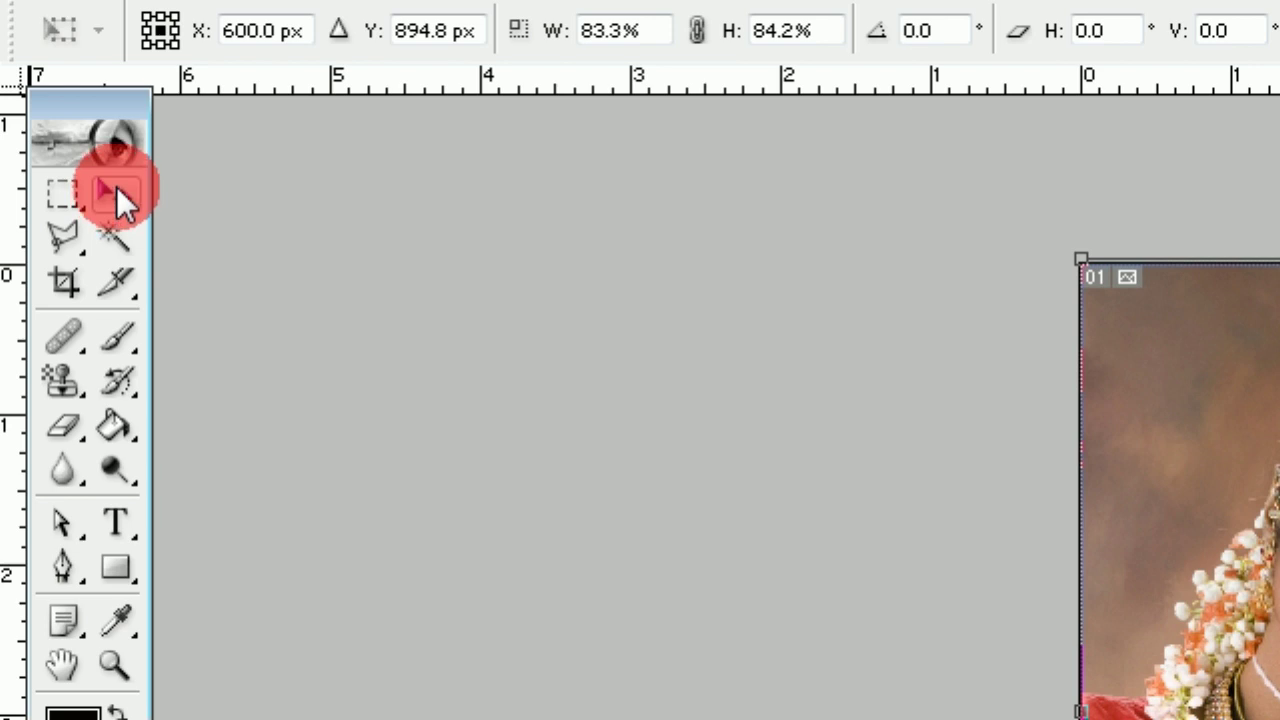
pyautogui.click(118, 195)
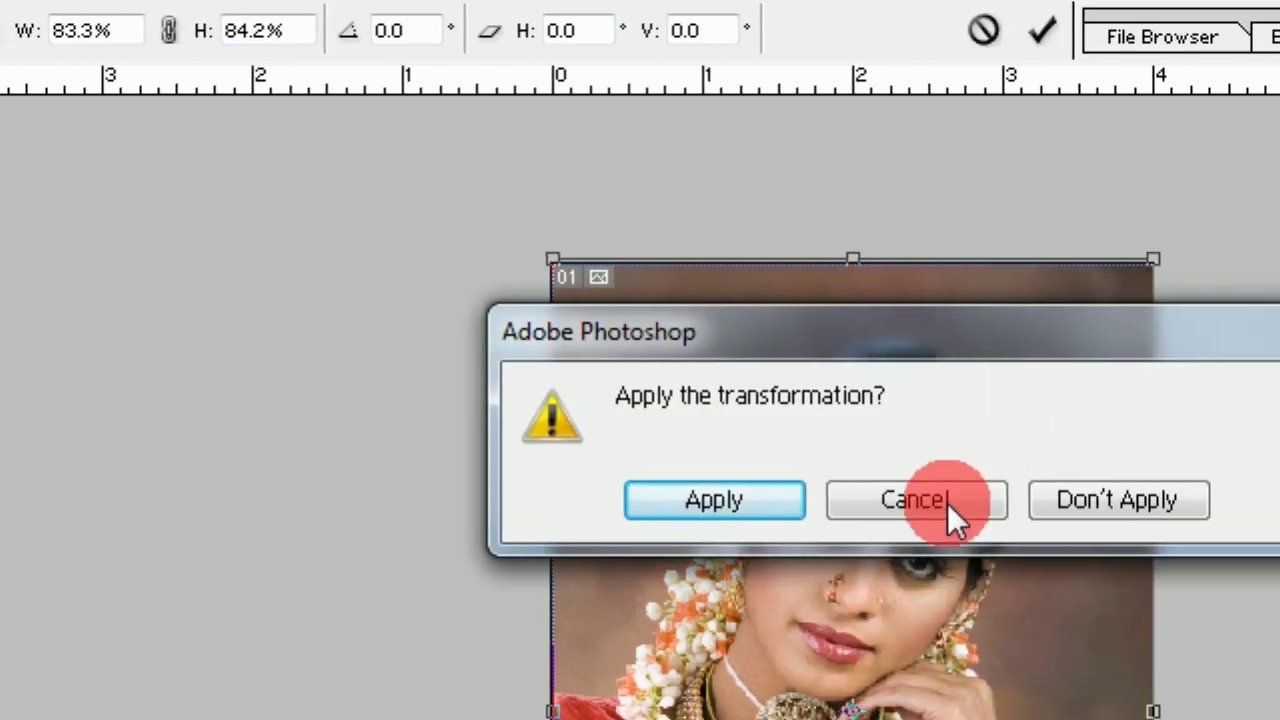
pyautogui.click(779, 499)
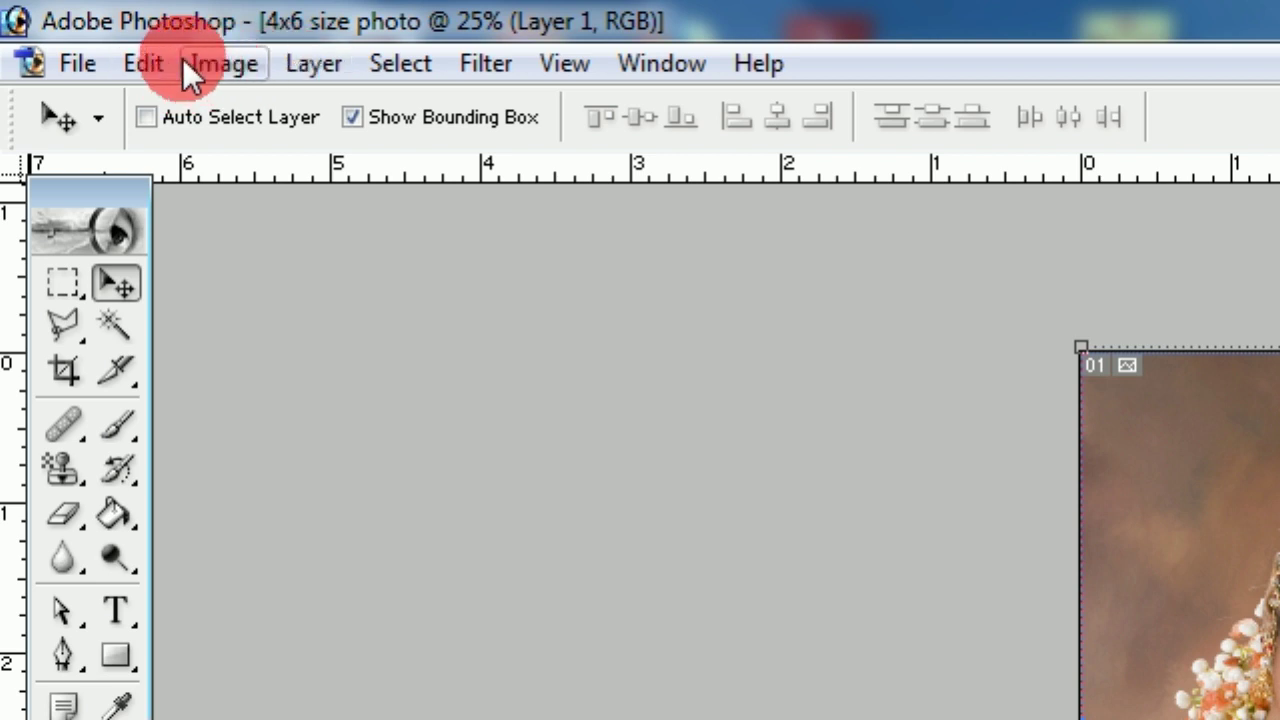
# - Stroke the portrait layer with a 12 px red border, location Inside
pyautogui.click(143, 62)
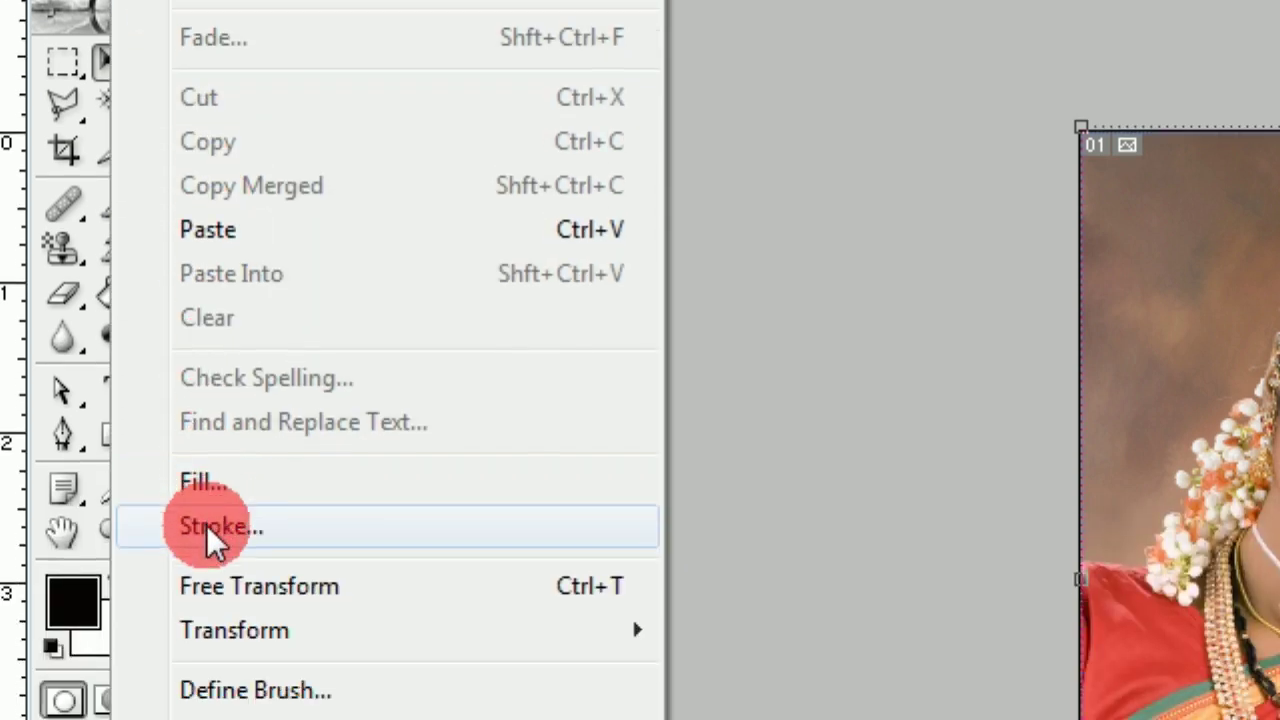
pyautogui.click(210, 530)
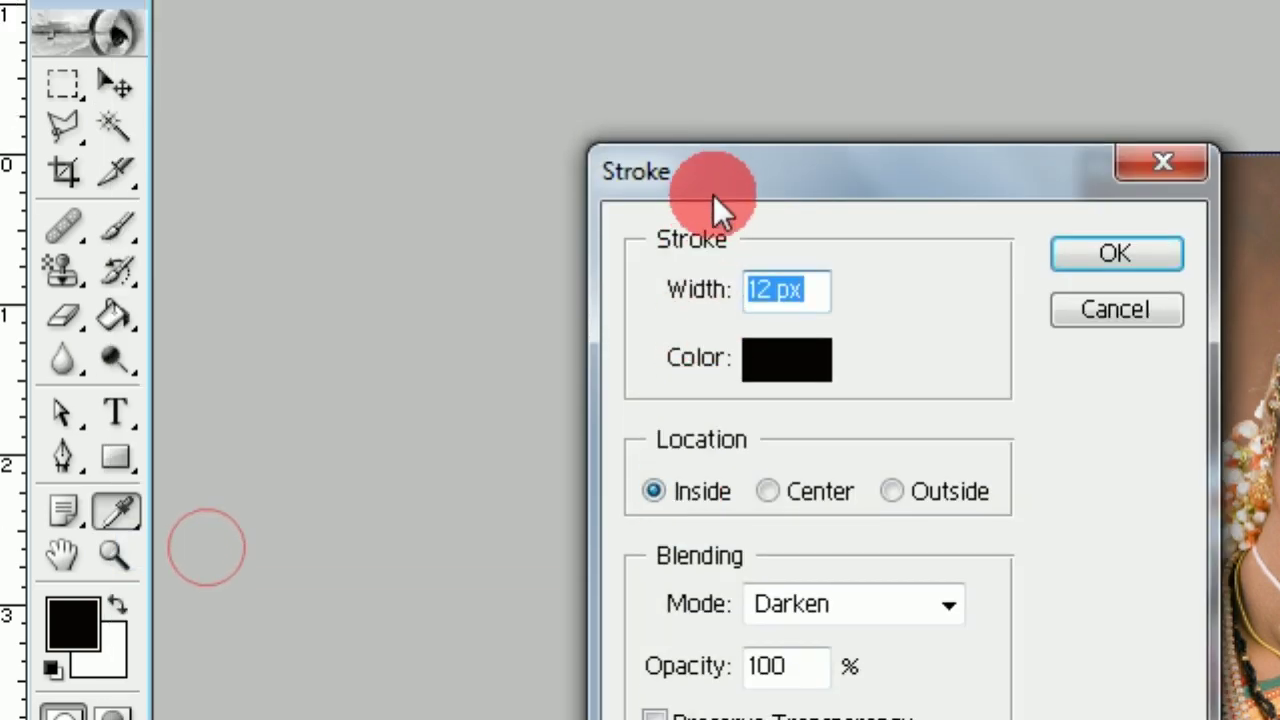
pyautogui.moveTo(714, 198); pyautogui.dragTo(385, 180)
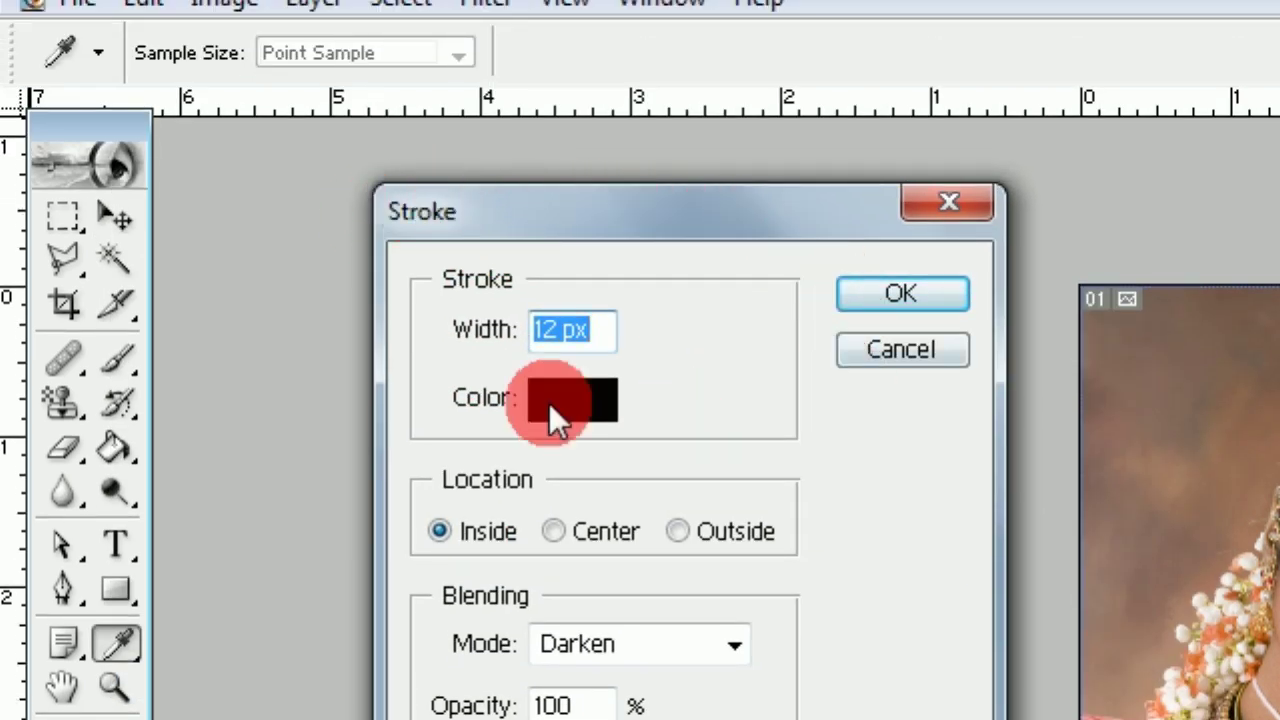
pyautogui.click(562, 345)
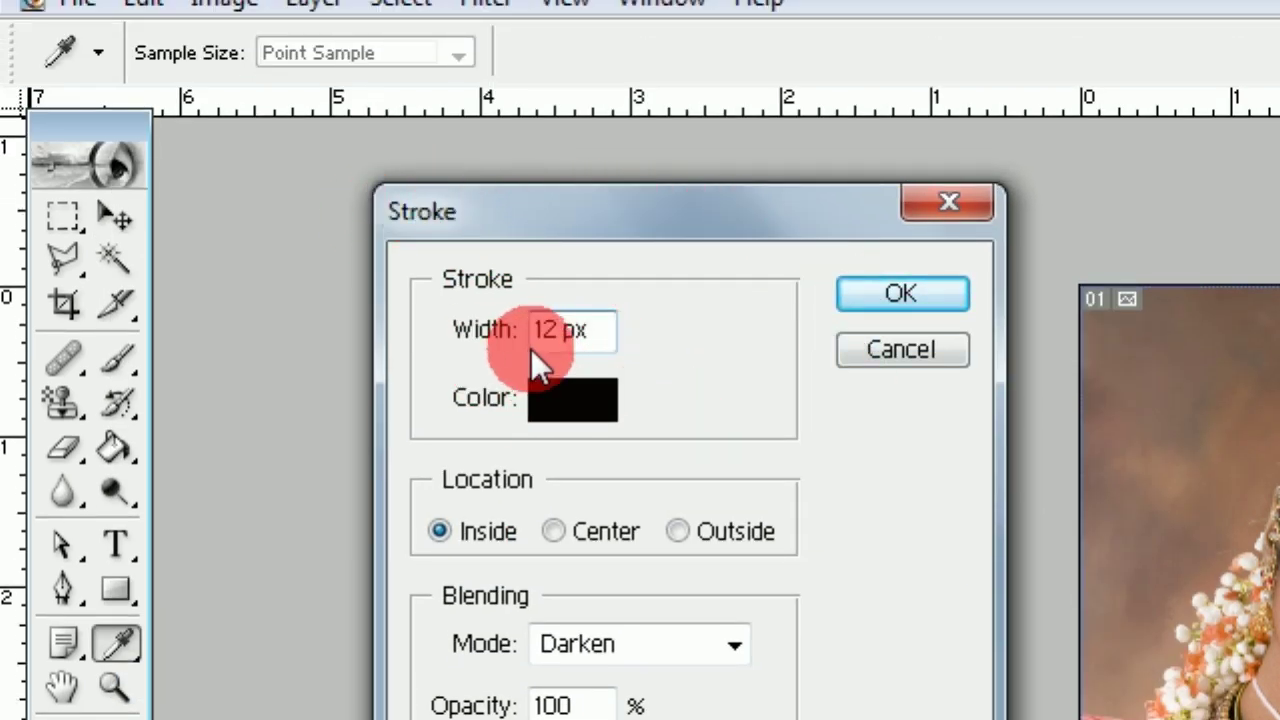
pyautogui.click(588, 345)
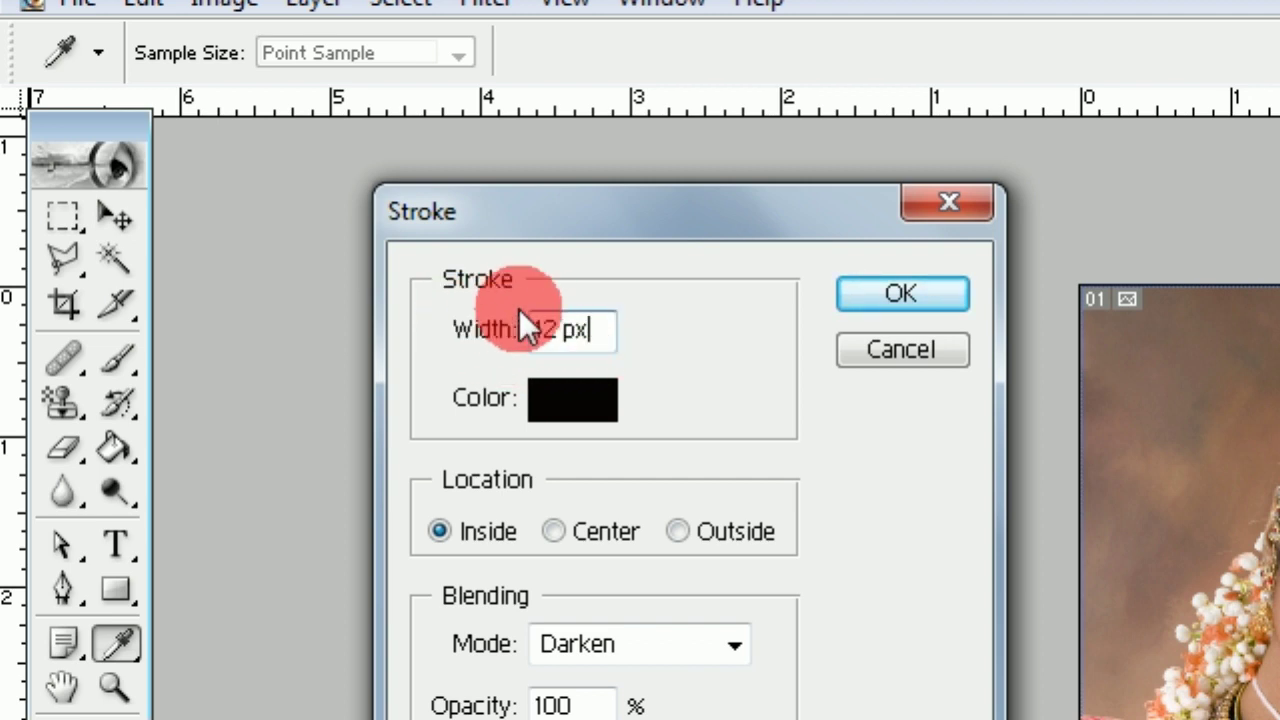
pyautogui.click(557, 397)
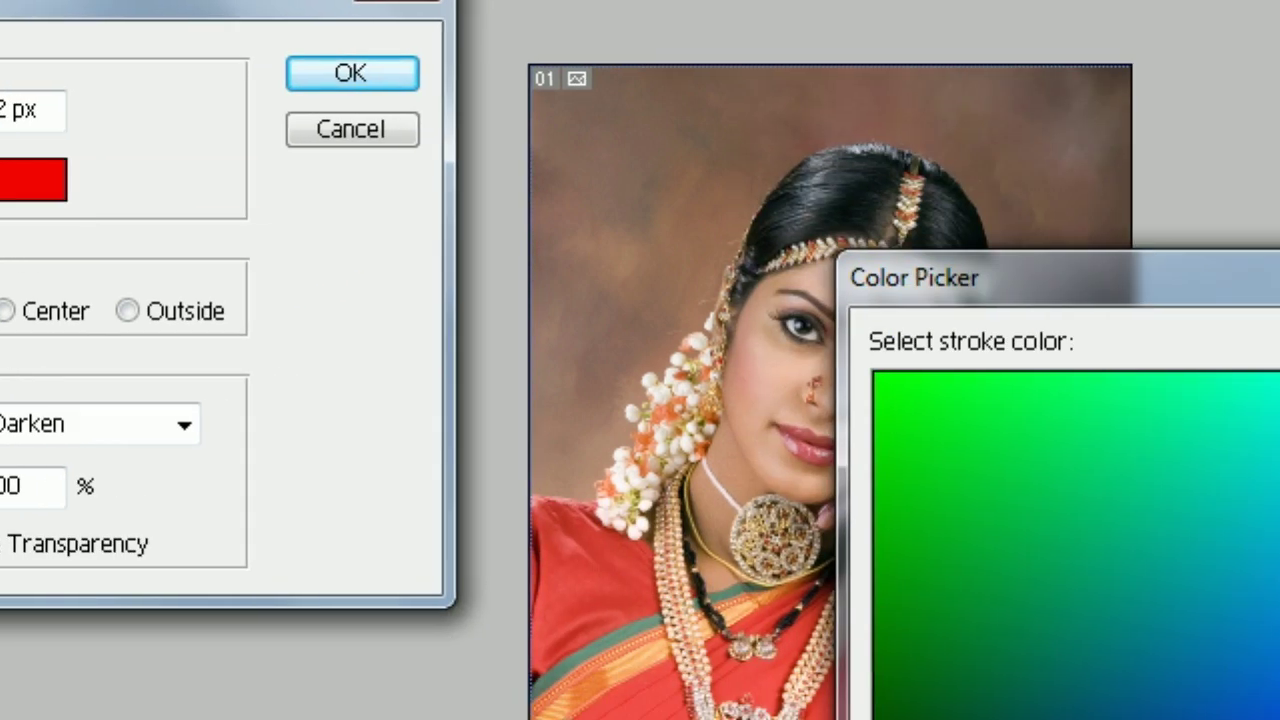
pyautogui.click(522, 520)
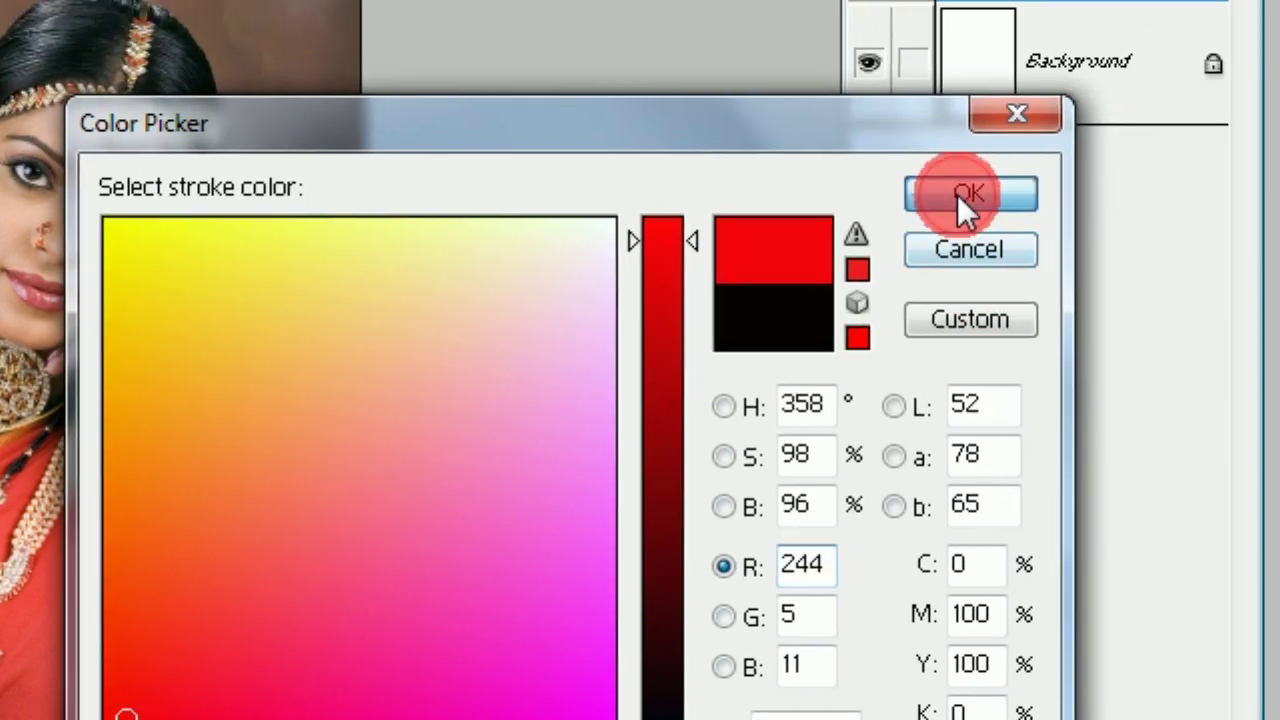
pyautogui.click(960, 190)
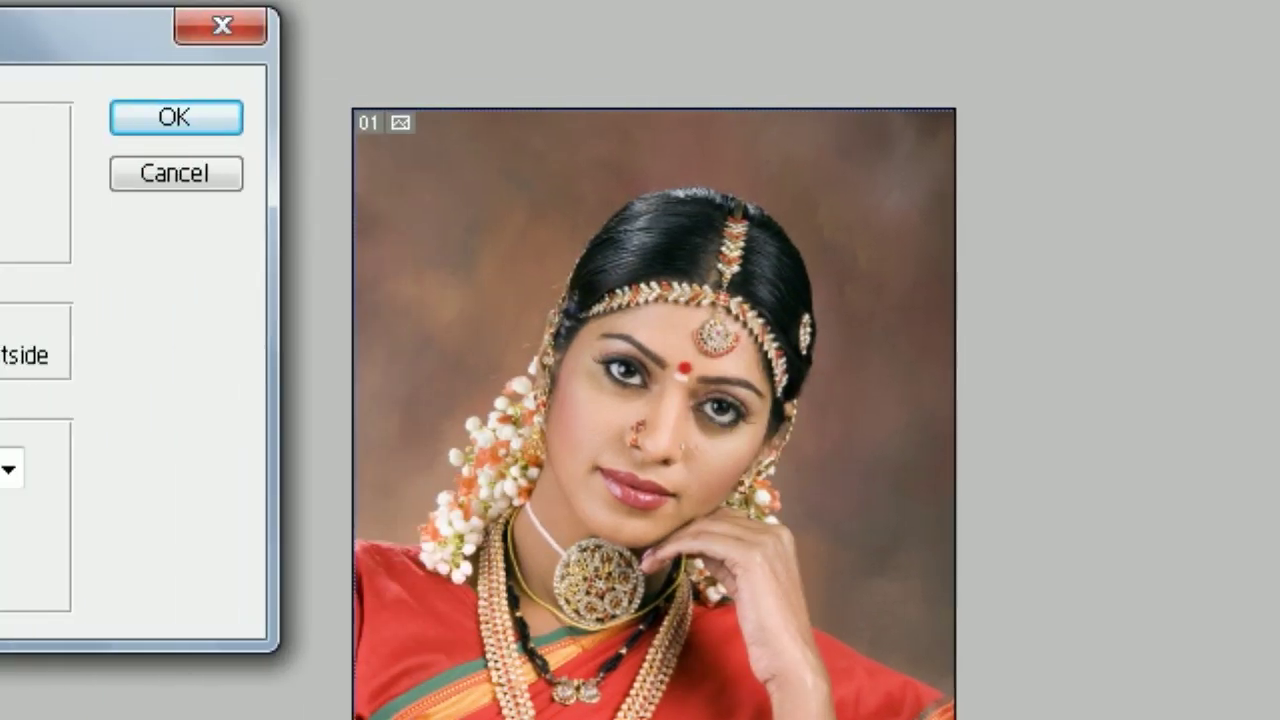
pyautogui.click(330, 360)
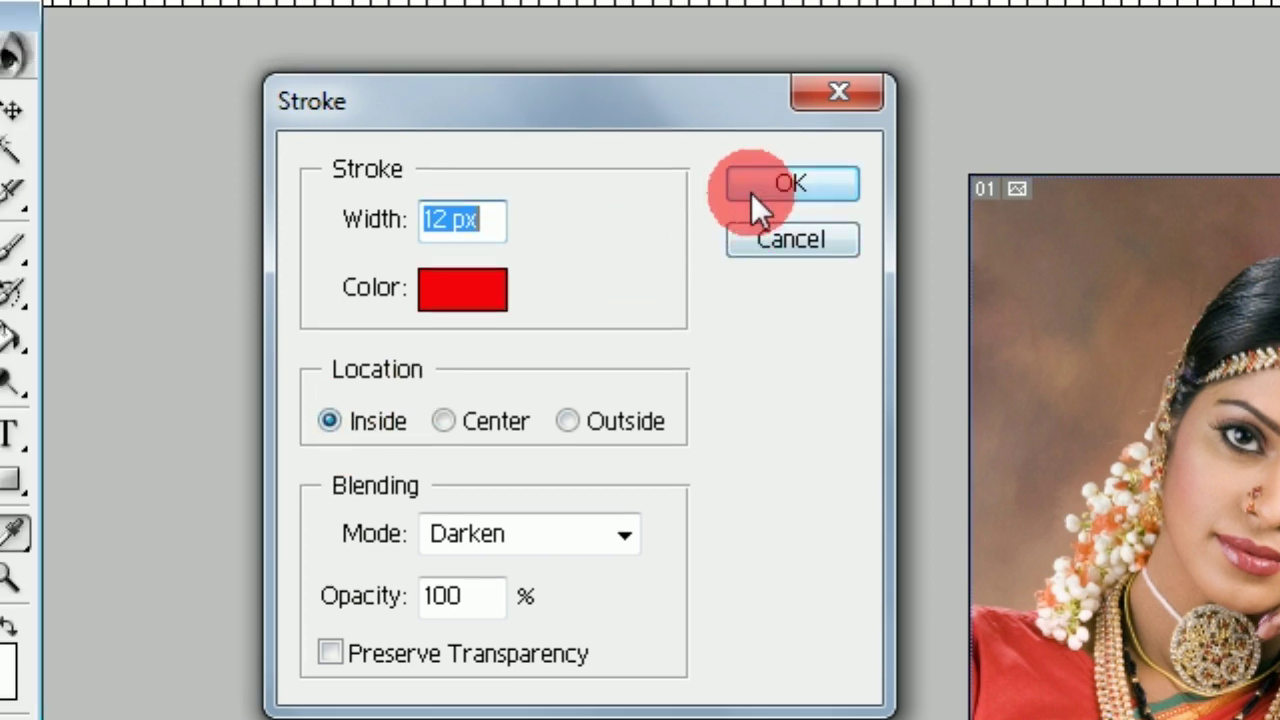
pyautogui.click(756, 120)
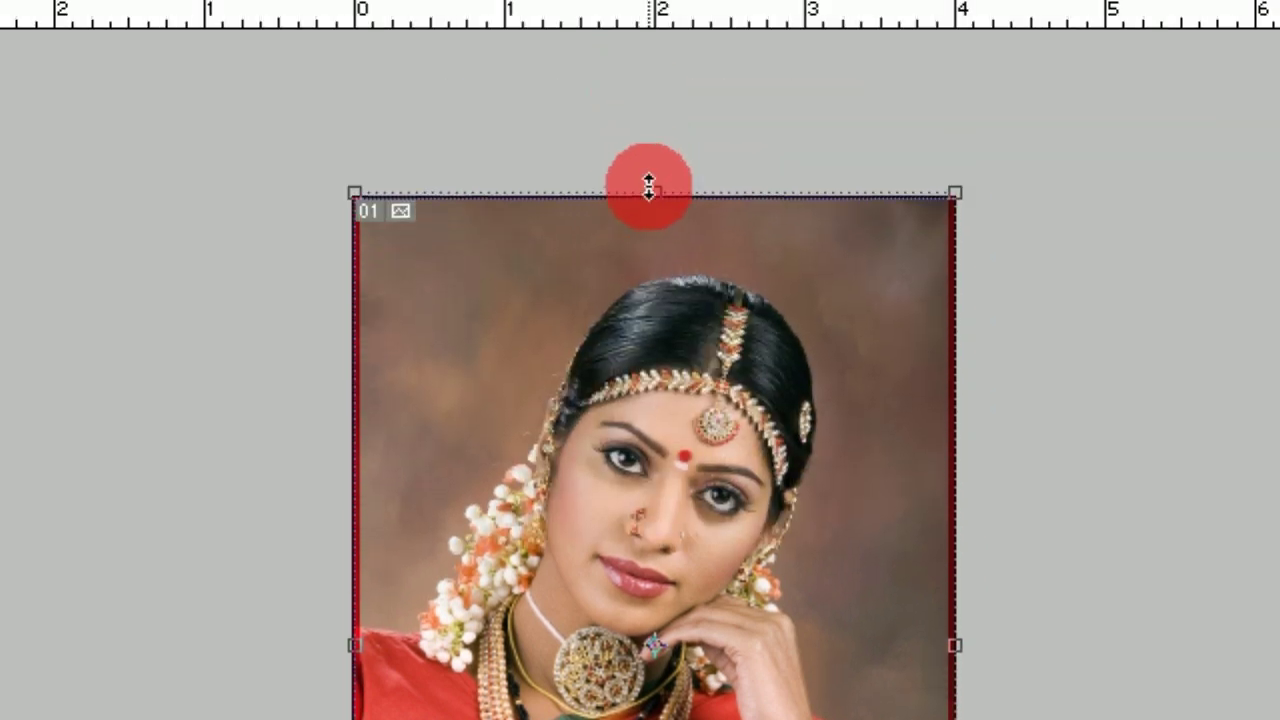
# - Pull the photo's top edge down to 99.4% height and commit the transform
pyautogui.moveTo(649, 186); pyautogui.dragTo(649, 206)
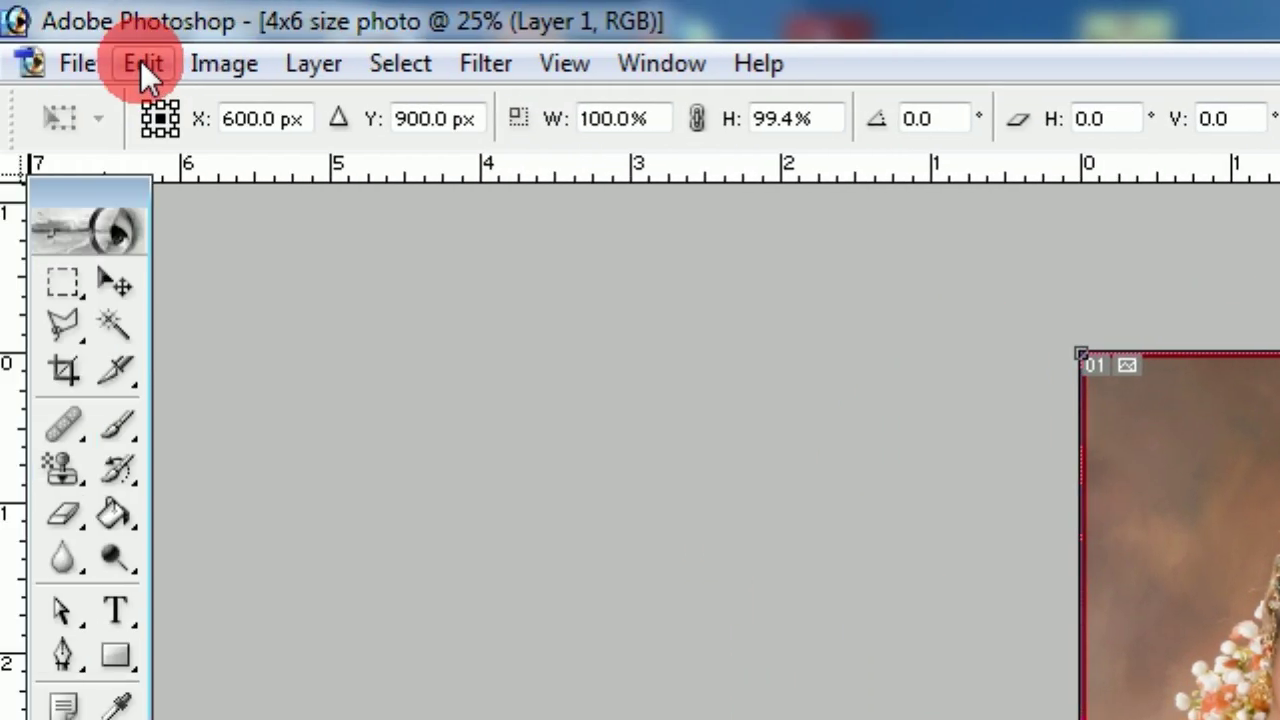
pyautogui.click(143, 66)
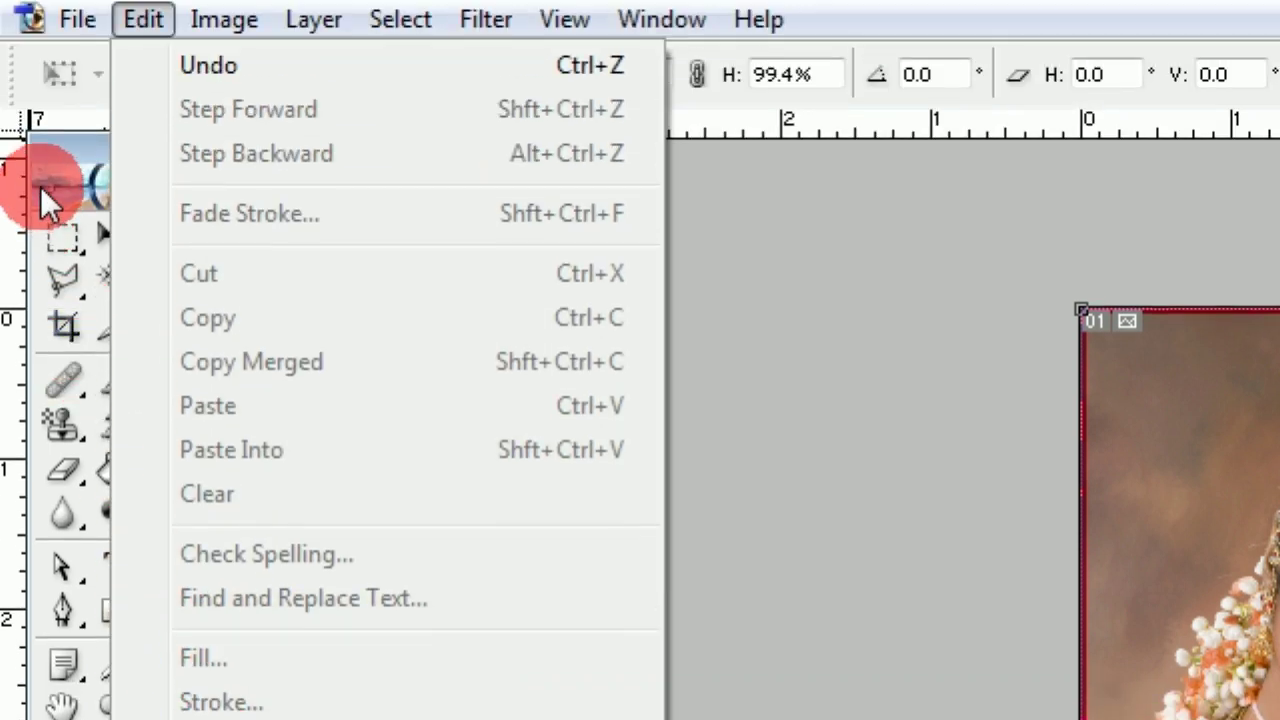
pyautogui.click(68, 198)
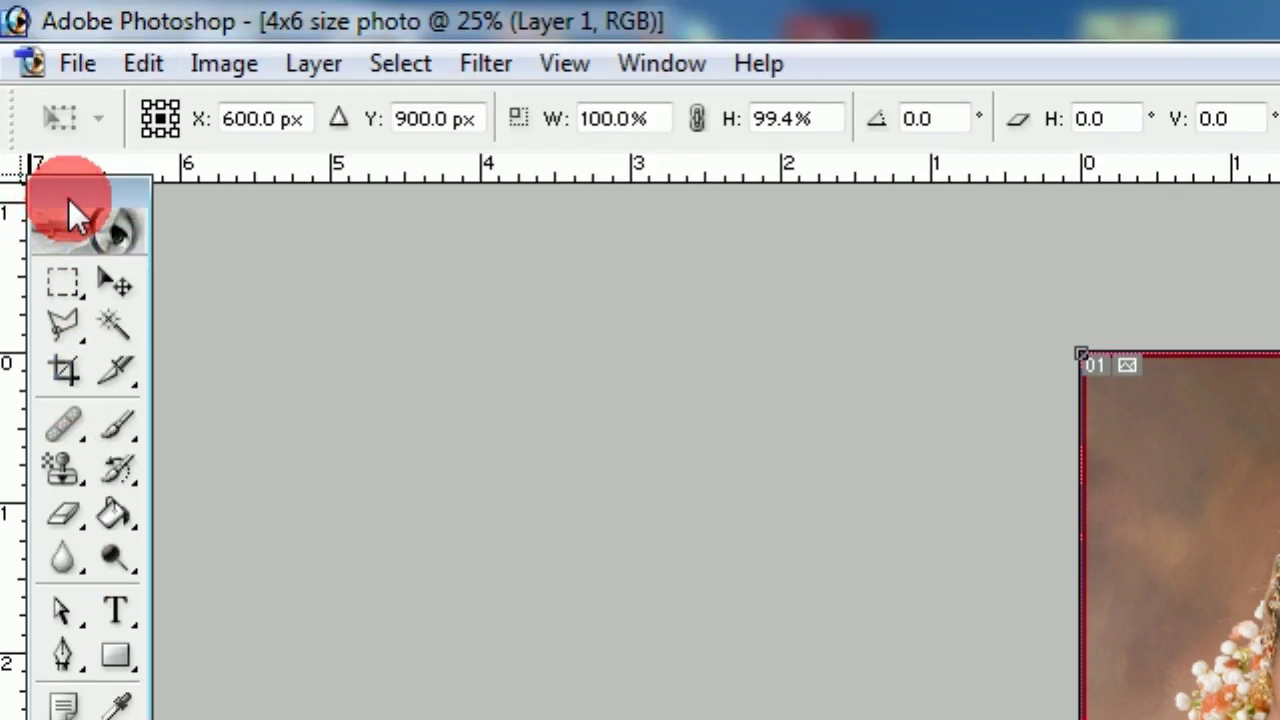
pyautogui.click(109, 283)
pyautogui.click(988, 524)
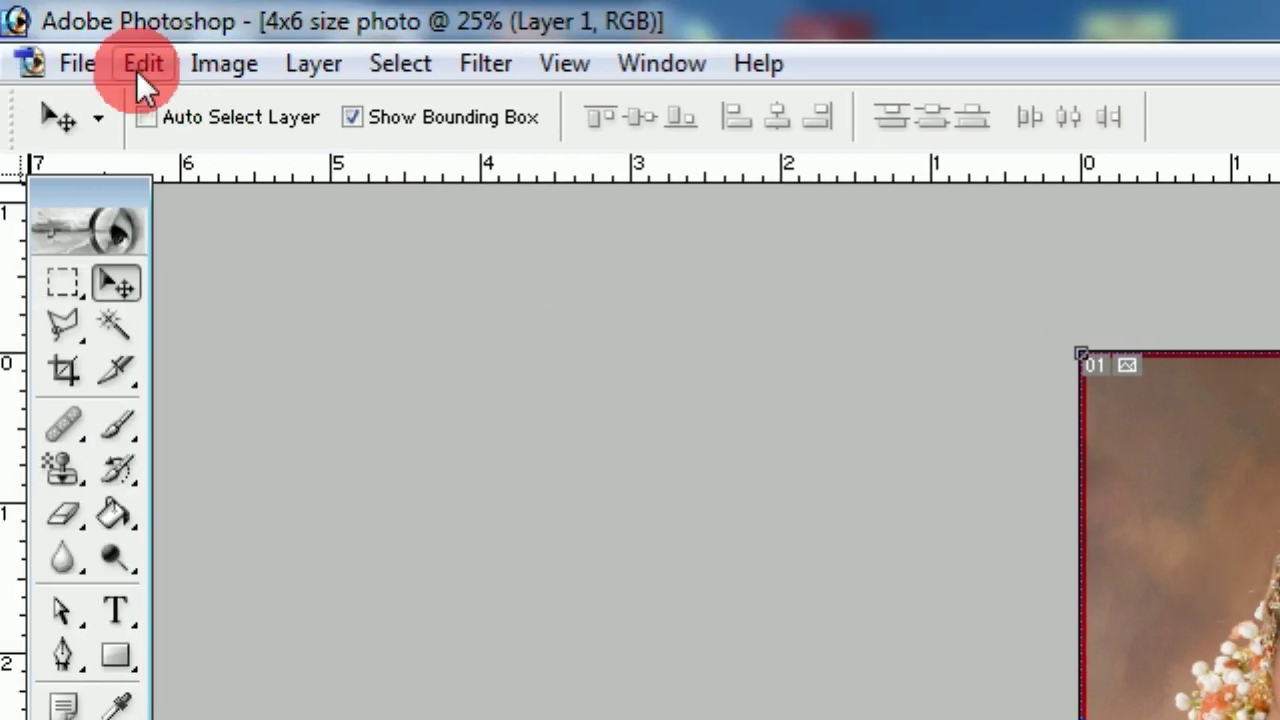
pyautogui.click(140, 66)
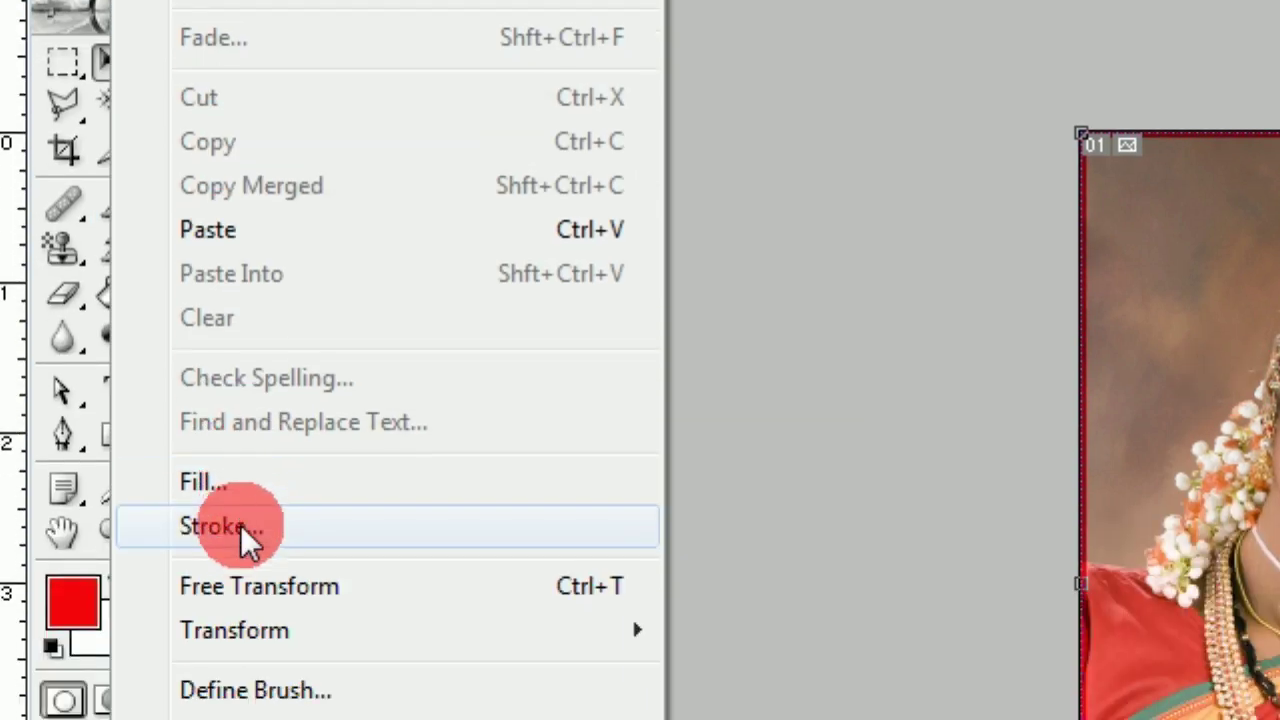
# - Replace the red border with an 18 px black inside stroke
pyautogui.click(243, 716)
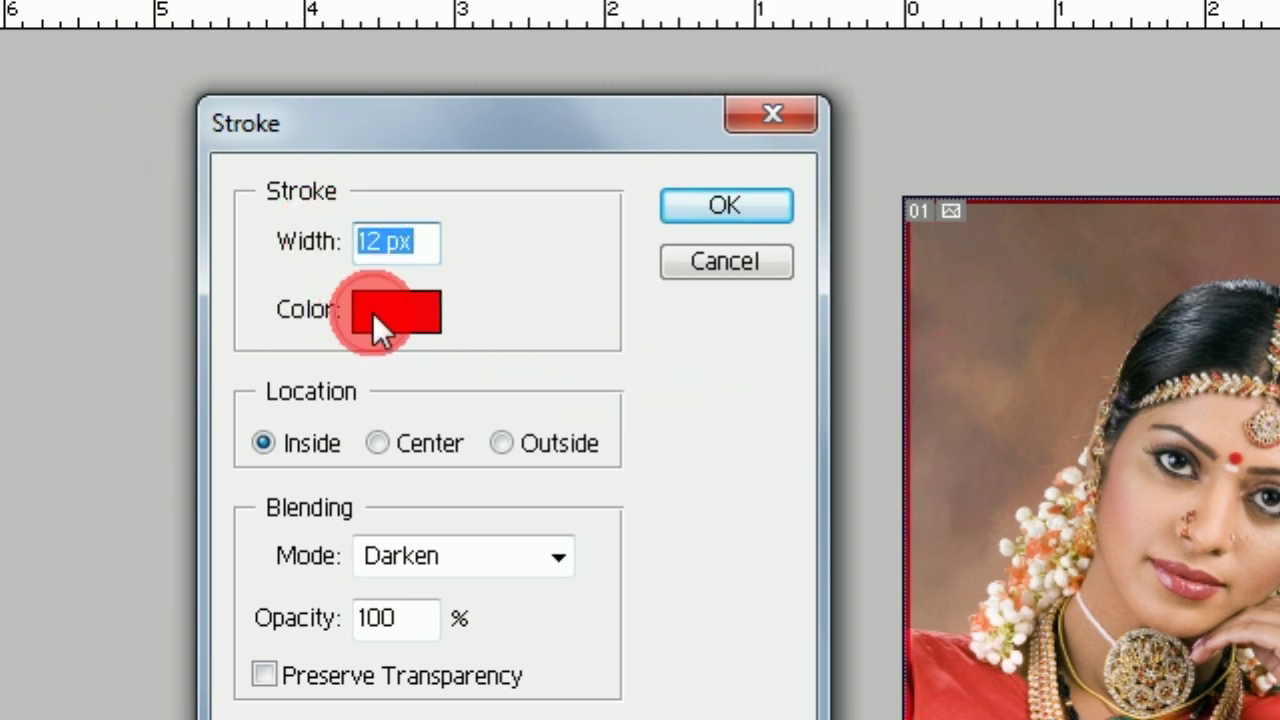
pyautogui.click(374, 314)
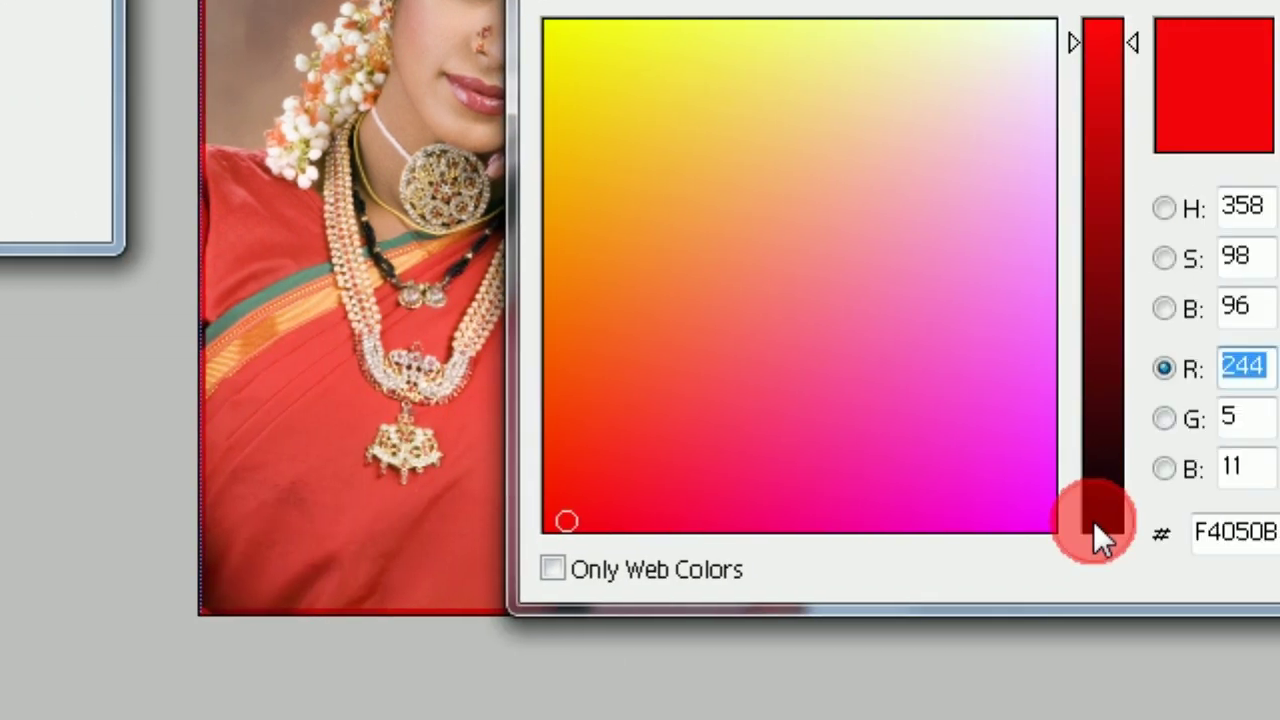
pyautogui.click(1093, 521)
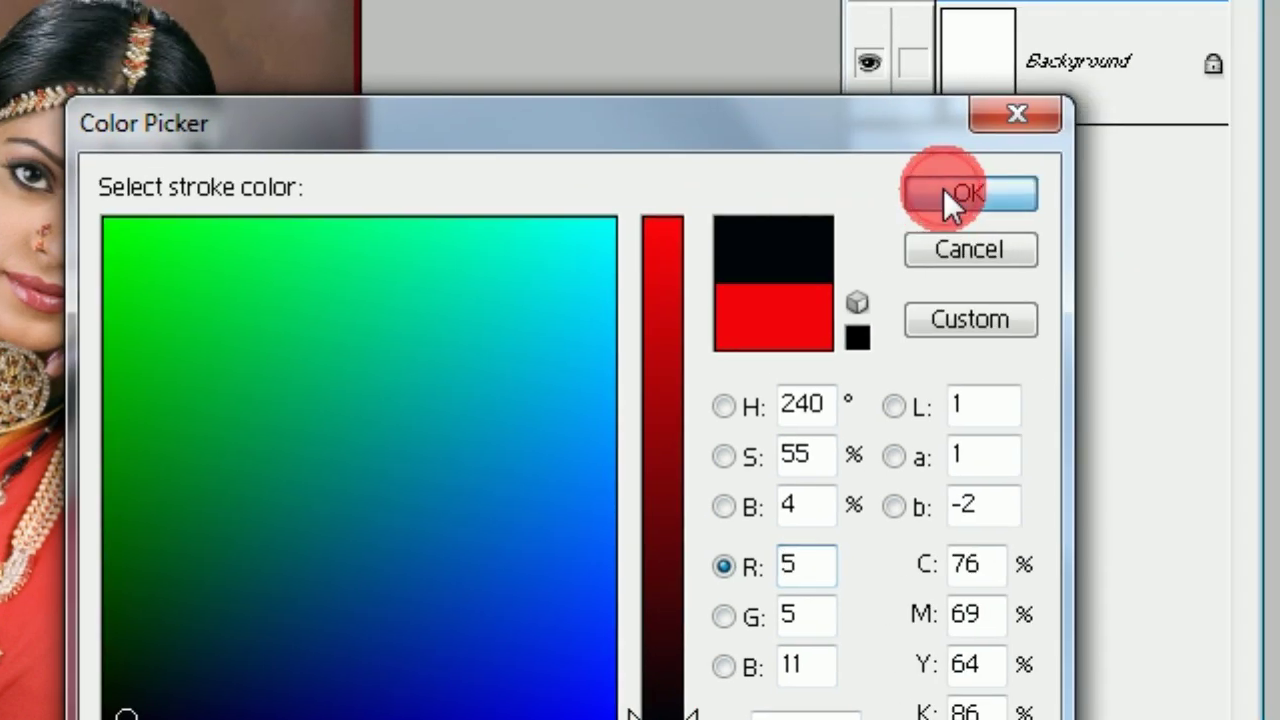
pyautogui.click(943, 188)
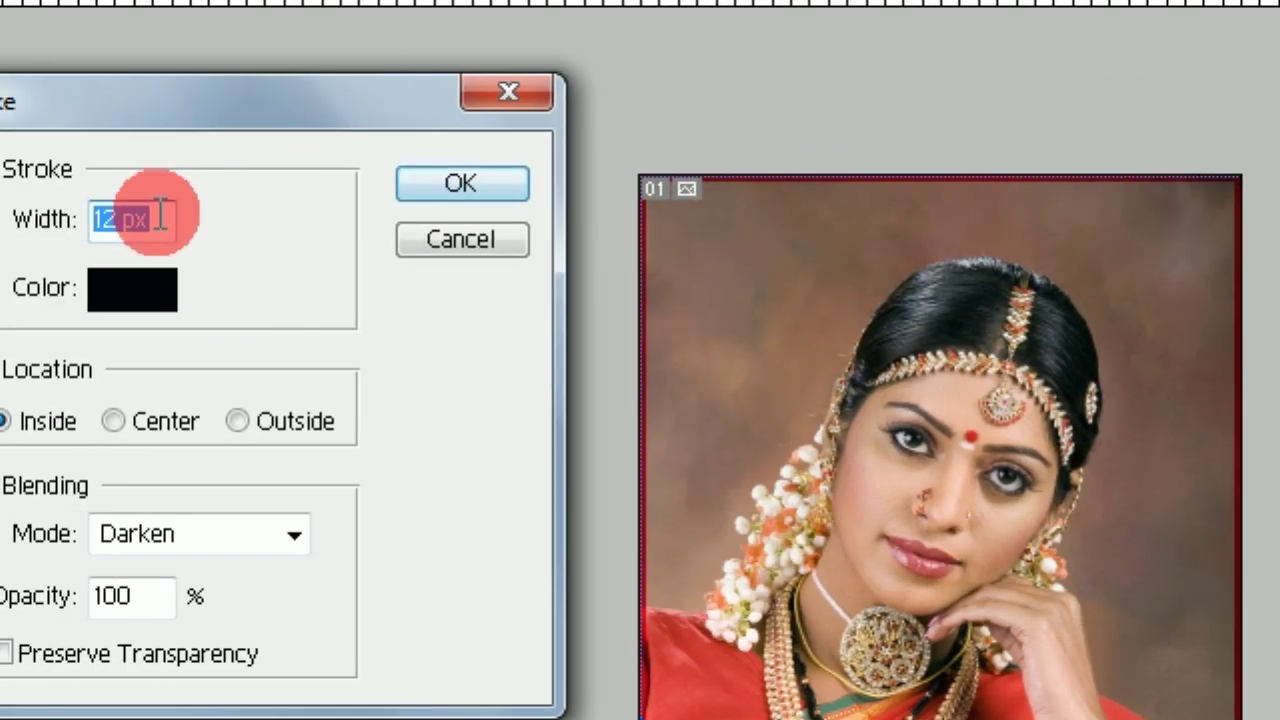
pyautogui.click(316, 218)
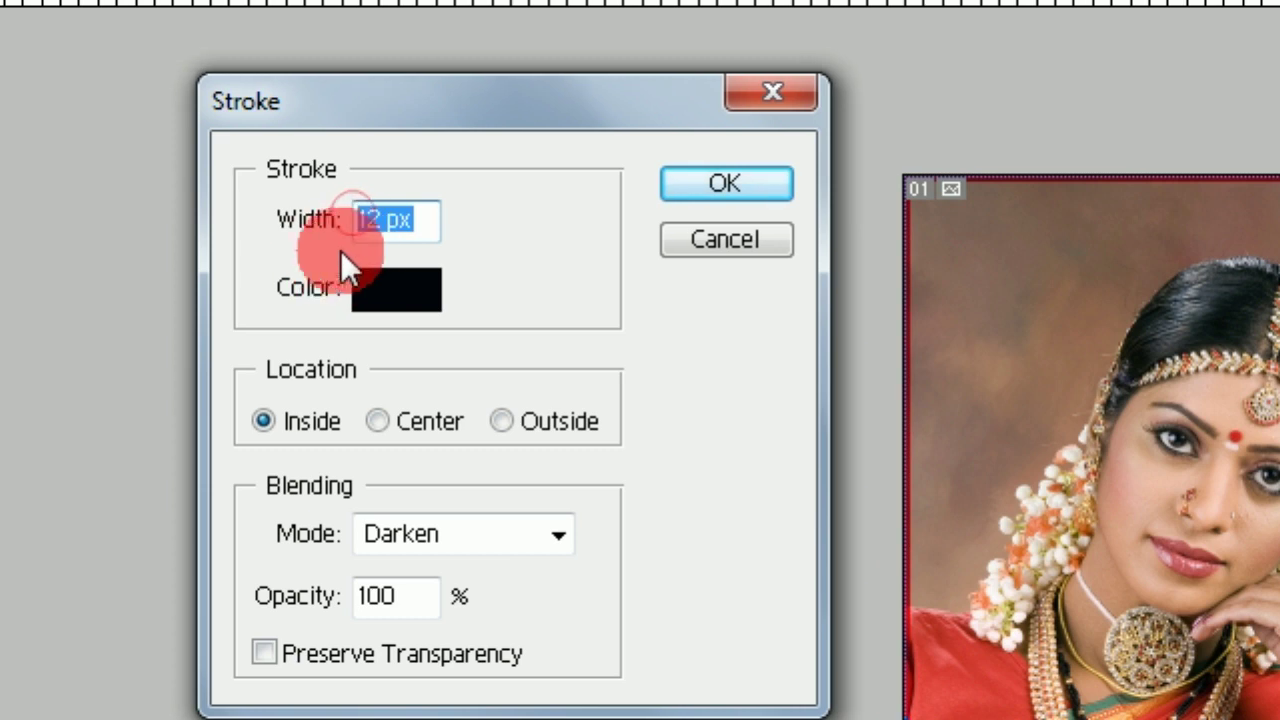
pyautogui.write('18')
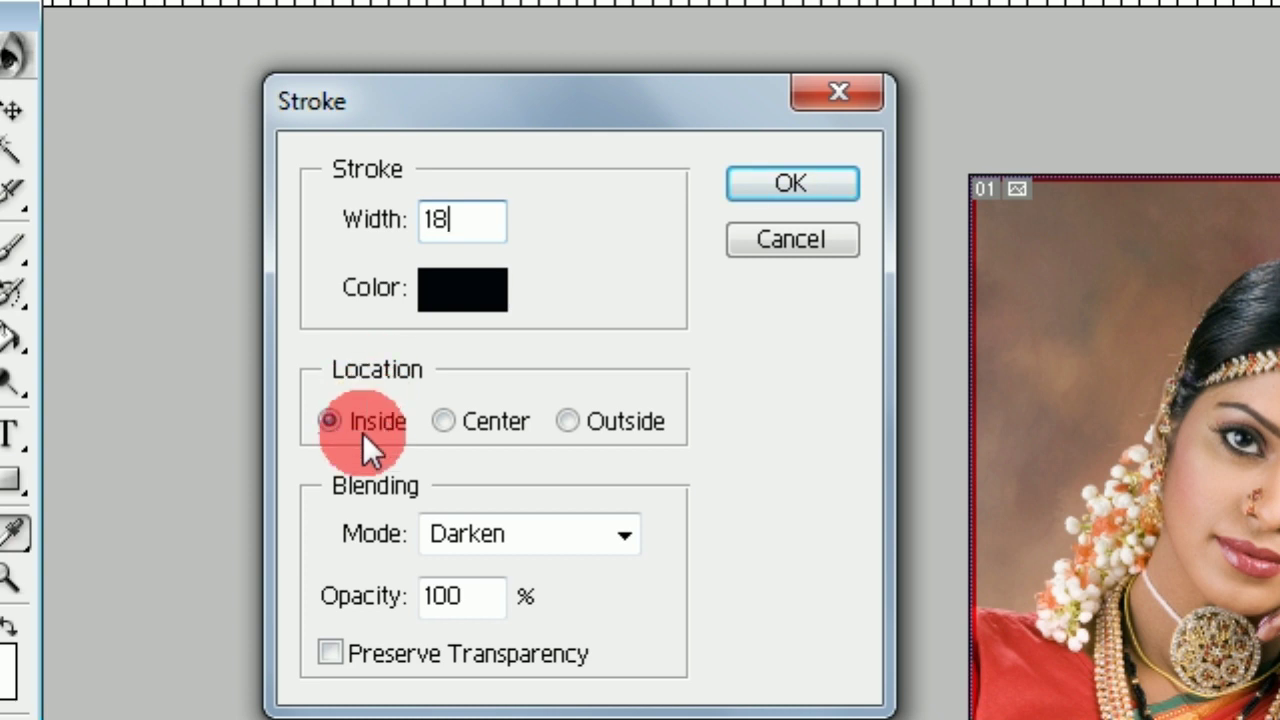
pyautogui.click(779, 190)
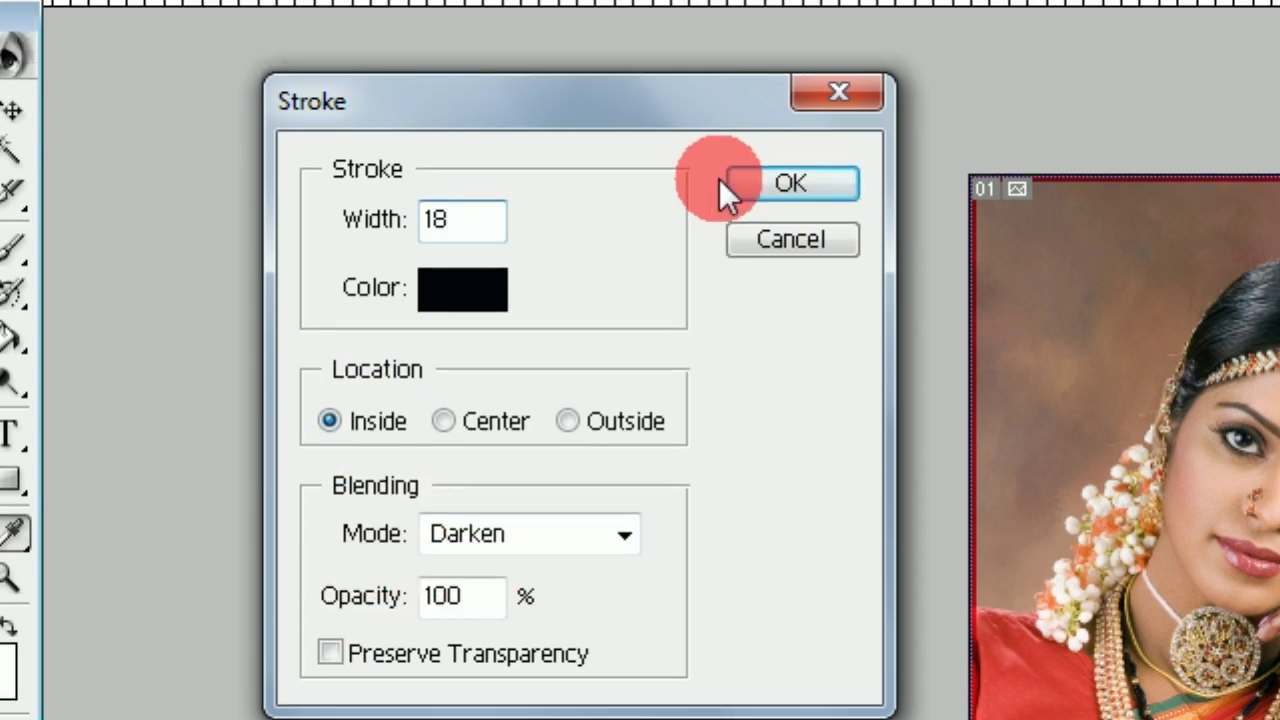
pyautogui.click(762, 188)
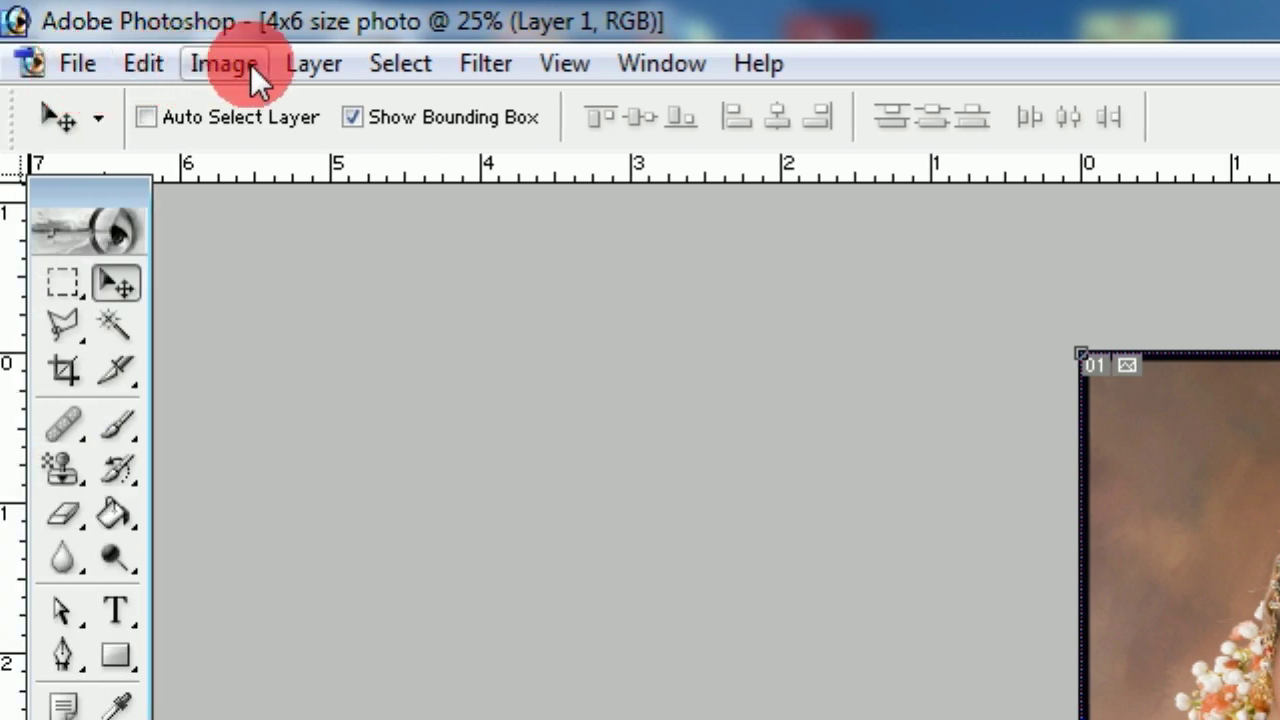
# - Apply a Brightness/Contrast adjustment of Brightness +20 and Contrast +13 to the portrait
pyautogui.click(240, 66)
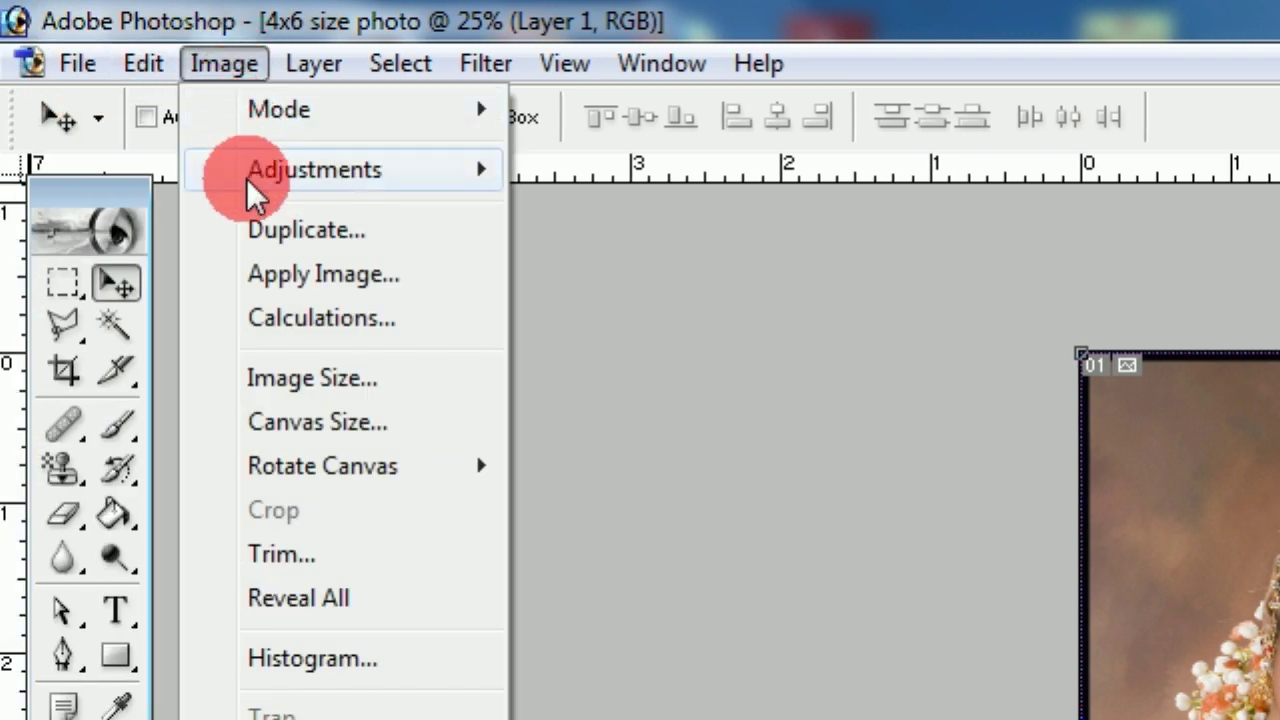
pyautogui.moveTo(315, 169)
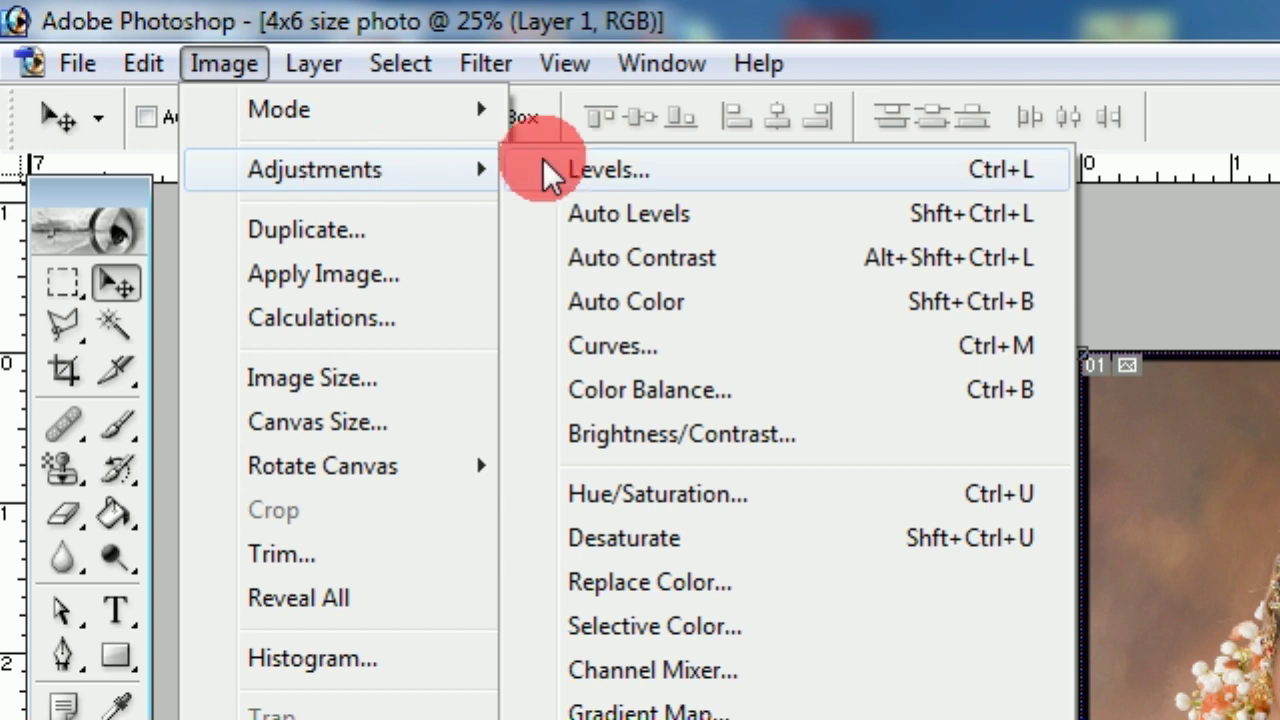
pyautogui.click(597, 437)
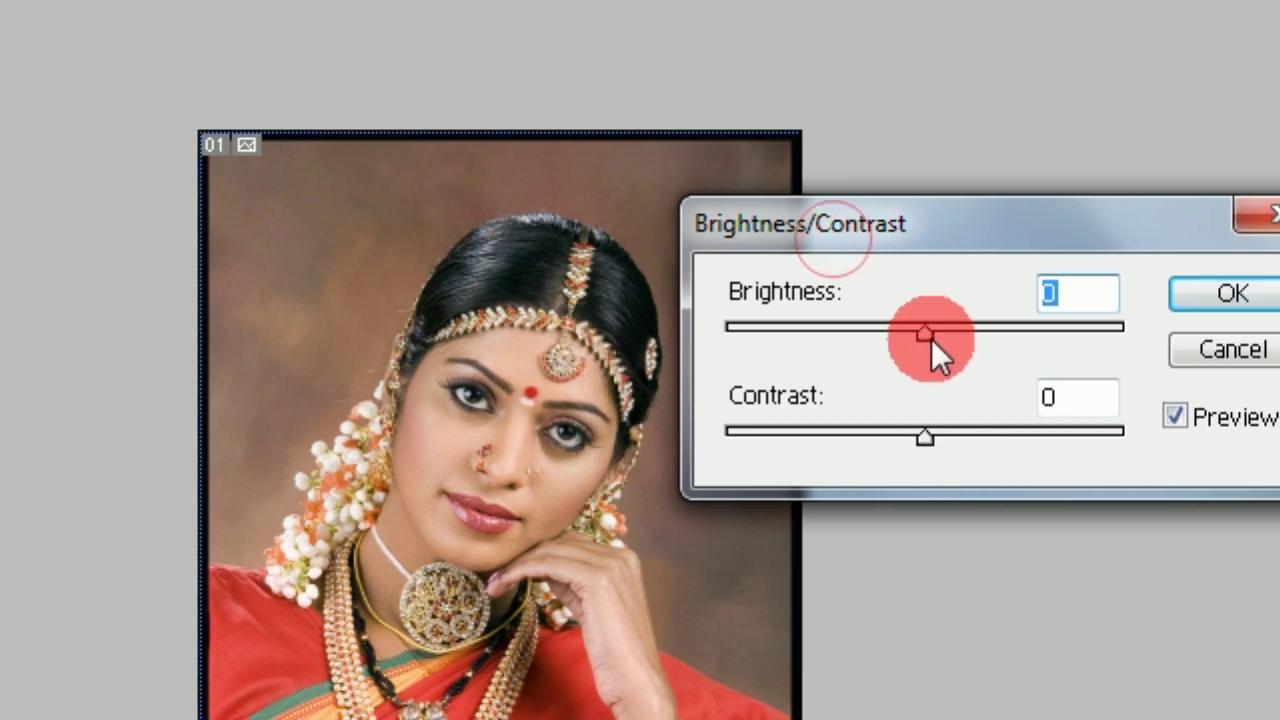
pyautogui.moveTo(925, 333)
pyautogui.mouseDown()
pyautogui.moveTo(969, 335)
pyautogui.moveTo(943, 335)
pyautogui.mouseUp()
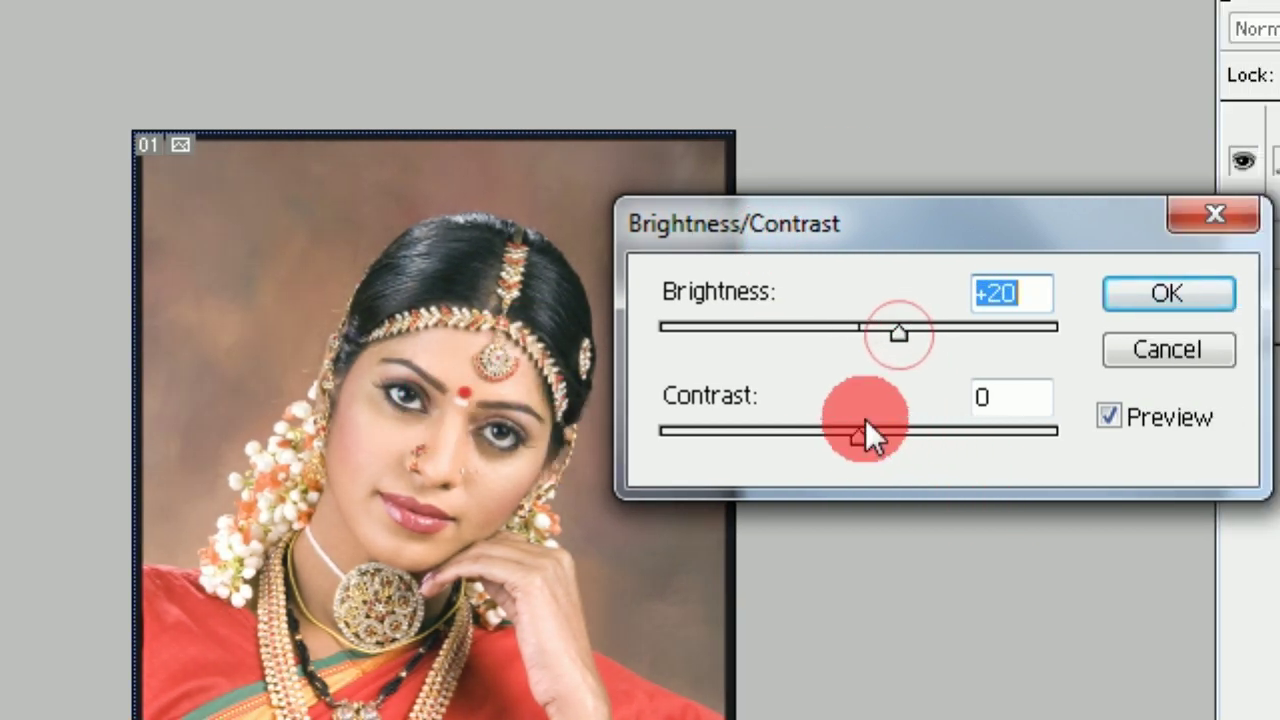
pyautogui.moveTo(861, 433); pyautogui.dragTo(885, 433)
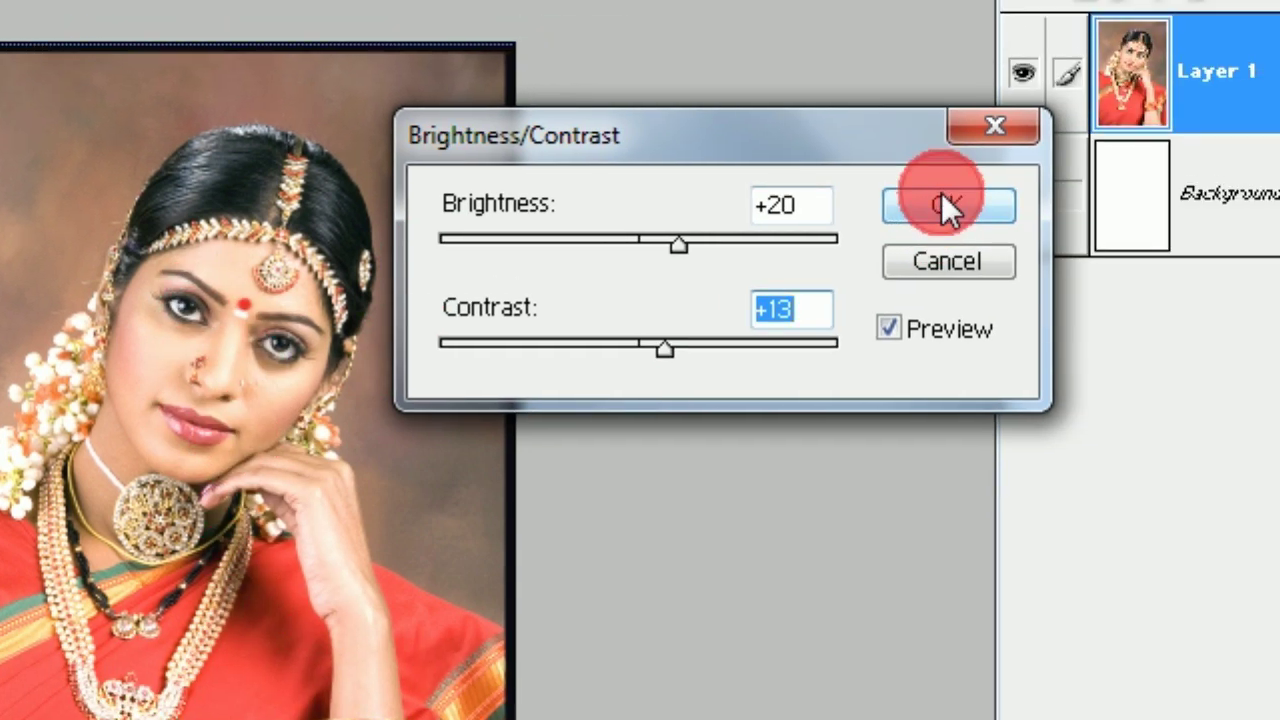
pyautogui.click(1168, 117)
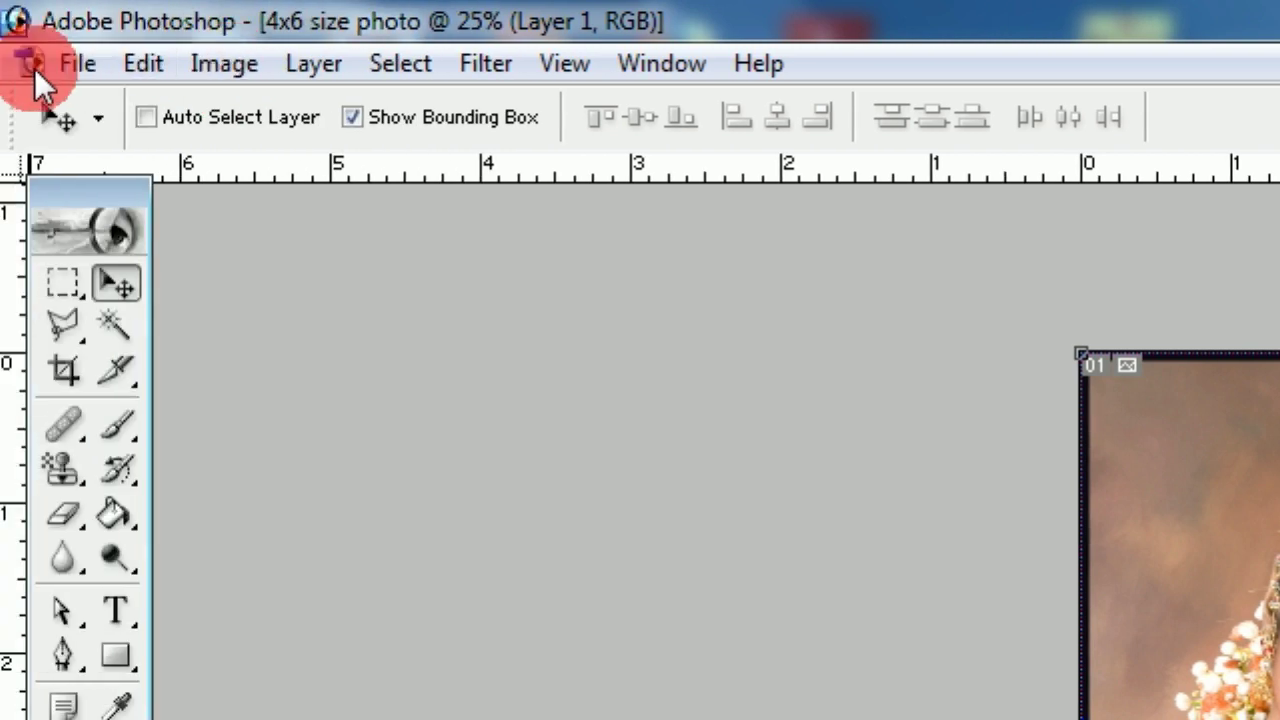
# - Apply Hue/Saturation with Hue +10, Saturation +13 and Lightness +1
pyautogui.click(216, 72)
pyautogui.moveTo(314, 170)
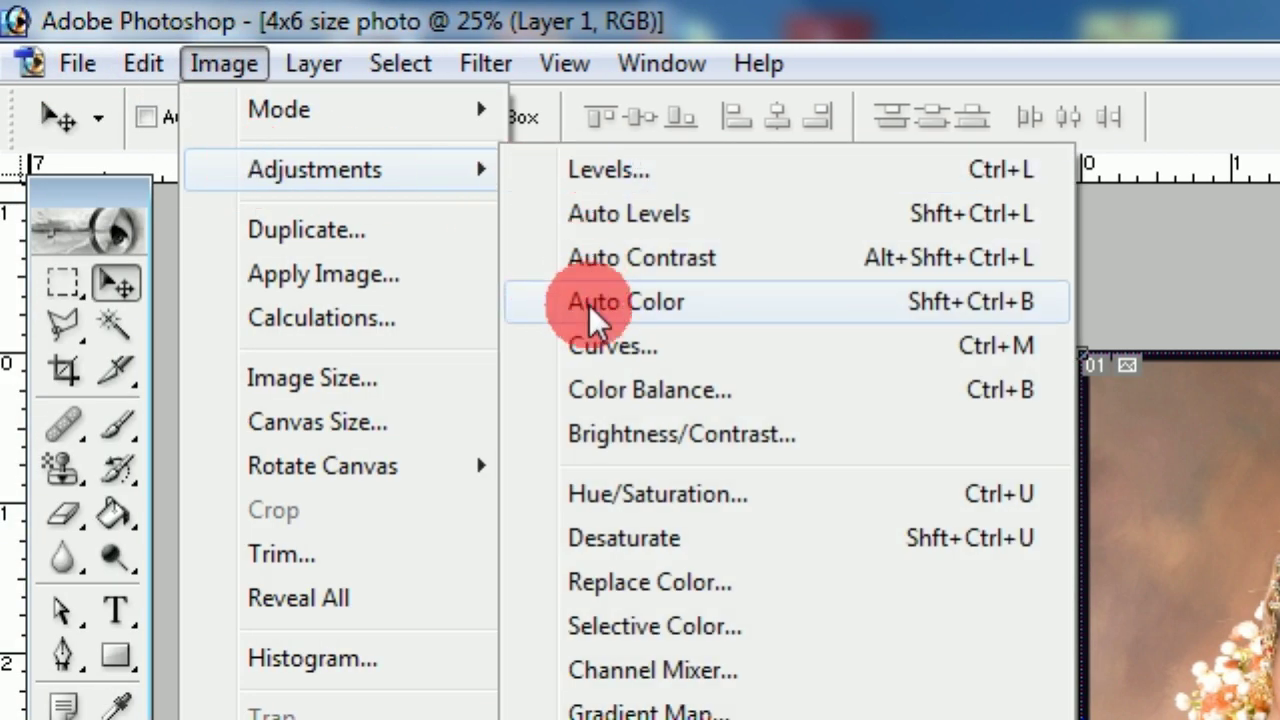
pyautogui.click(662, 500)
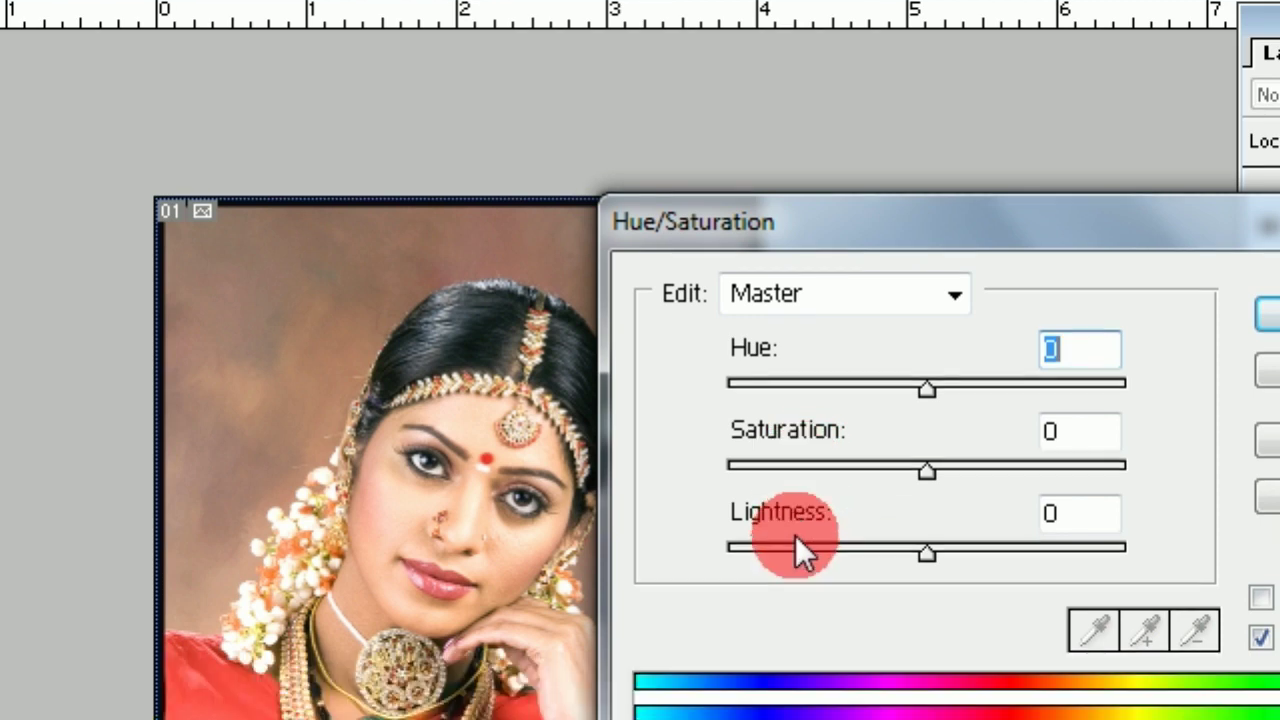
pyautogui.moveTo(925, 382); pyautogui.dragTo(947, 382)
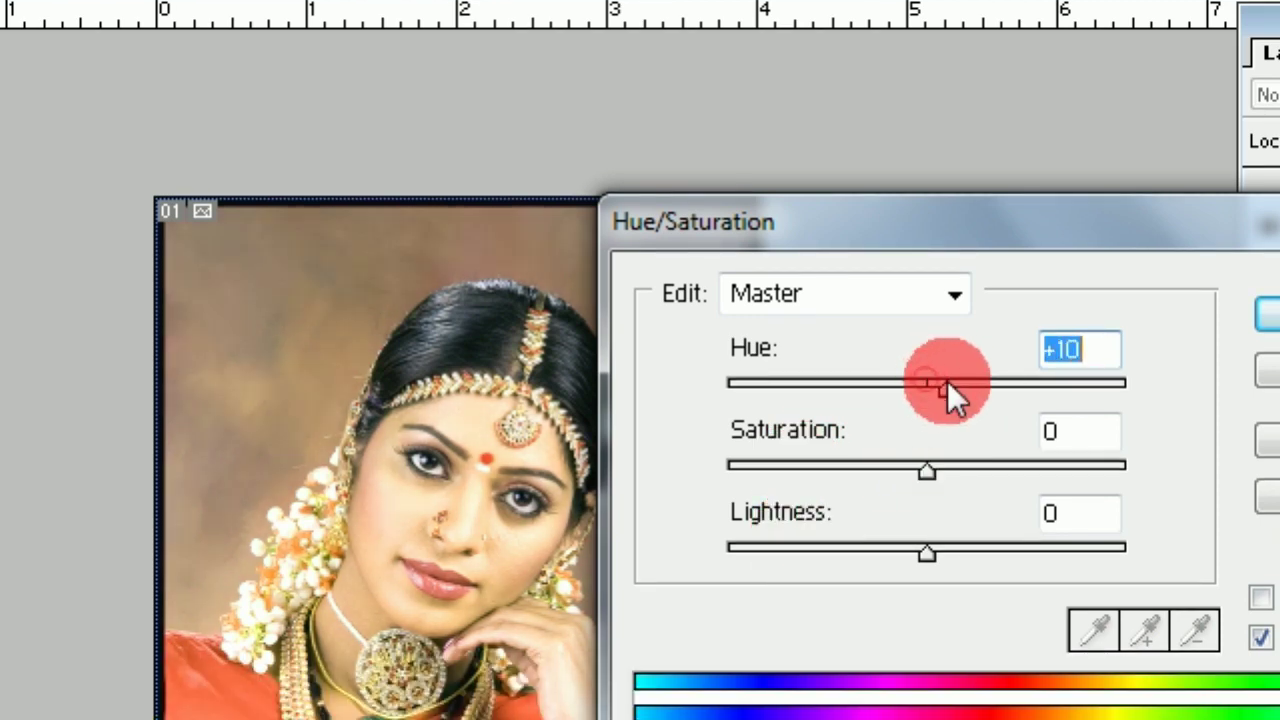
pyautogui.moveTo(925, 477); pyautogui.dragTo(953, 477)
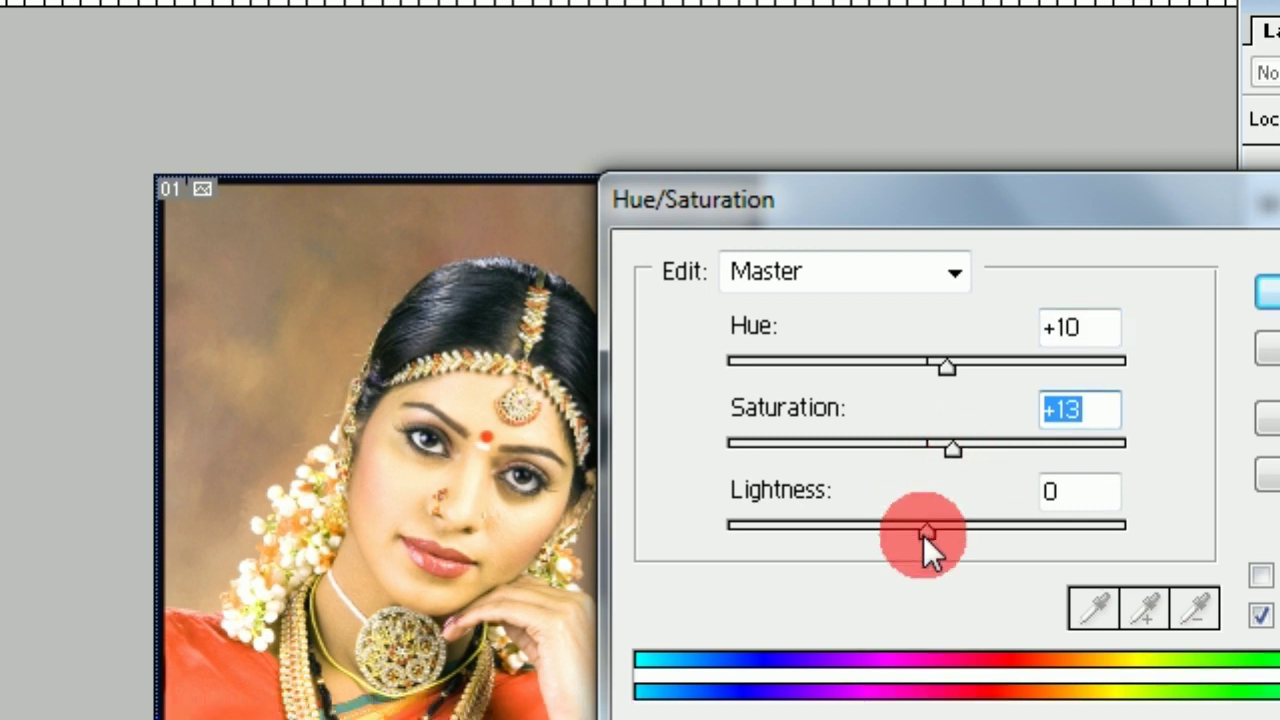
pyautogui.moveTo(915, 525)
pyautogui.mouseDown()
pyautogui.moveTo(925, 535)
pyautogui.moveTo(901, 535)
pyautogui.moveTo(929, 535)
pyautogui.mouseUp()
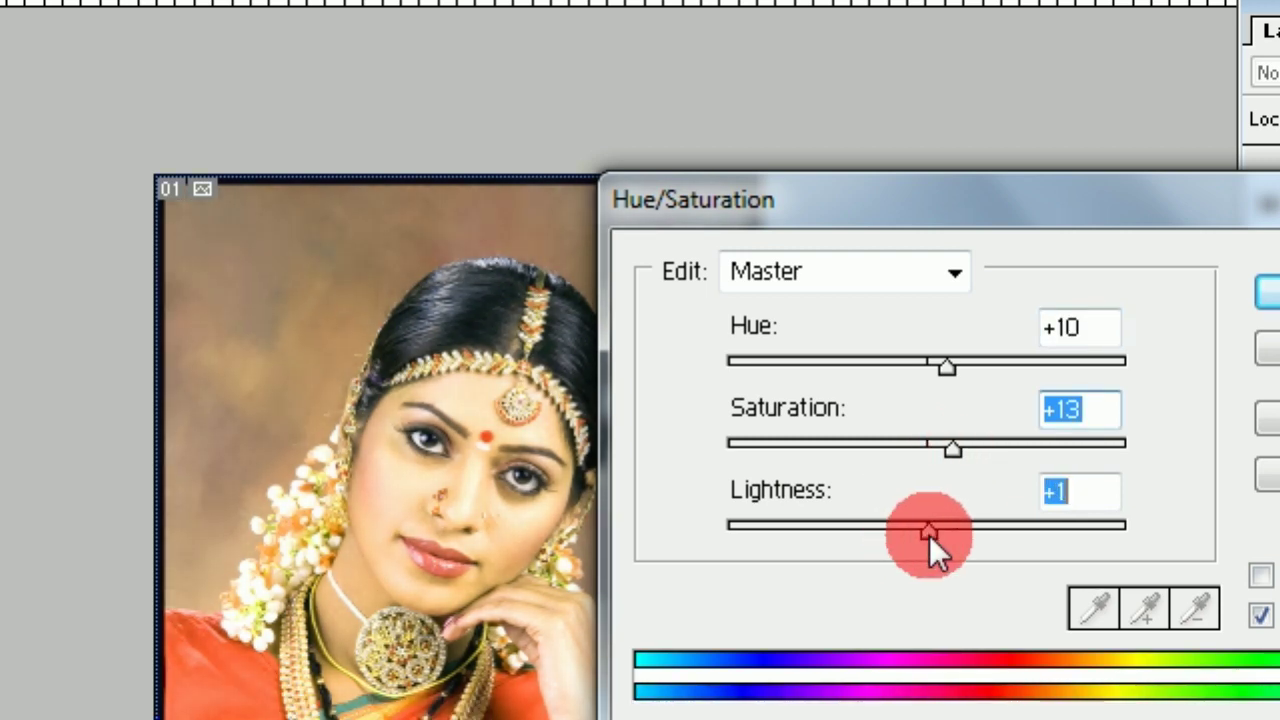
pyautogui.click(490, 520)
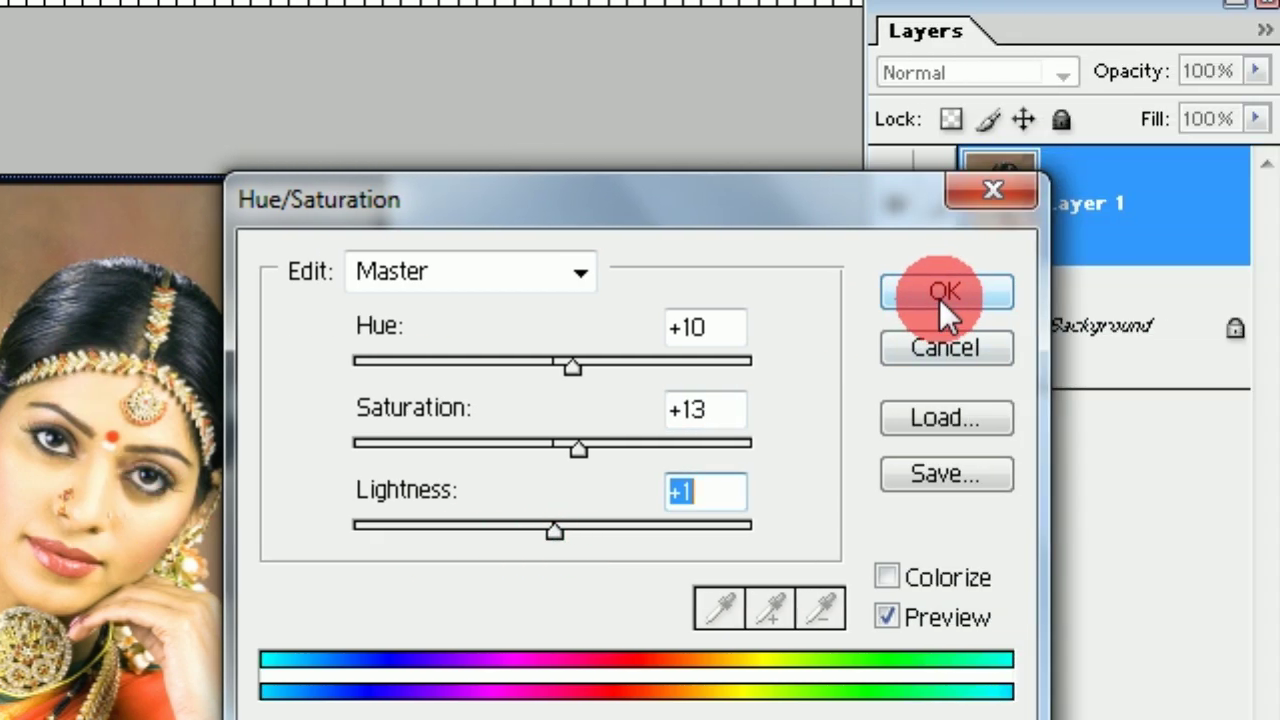
pyautogui.click(1268, 292)
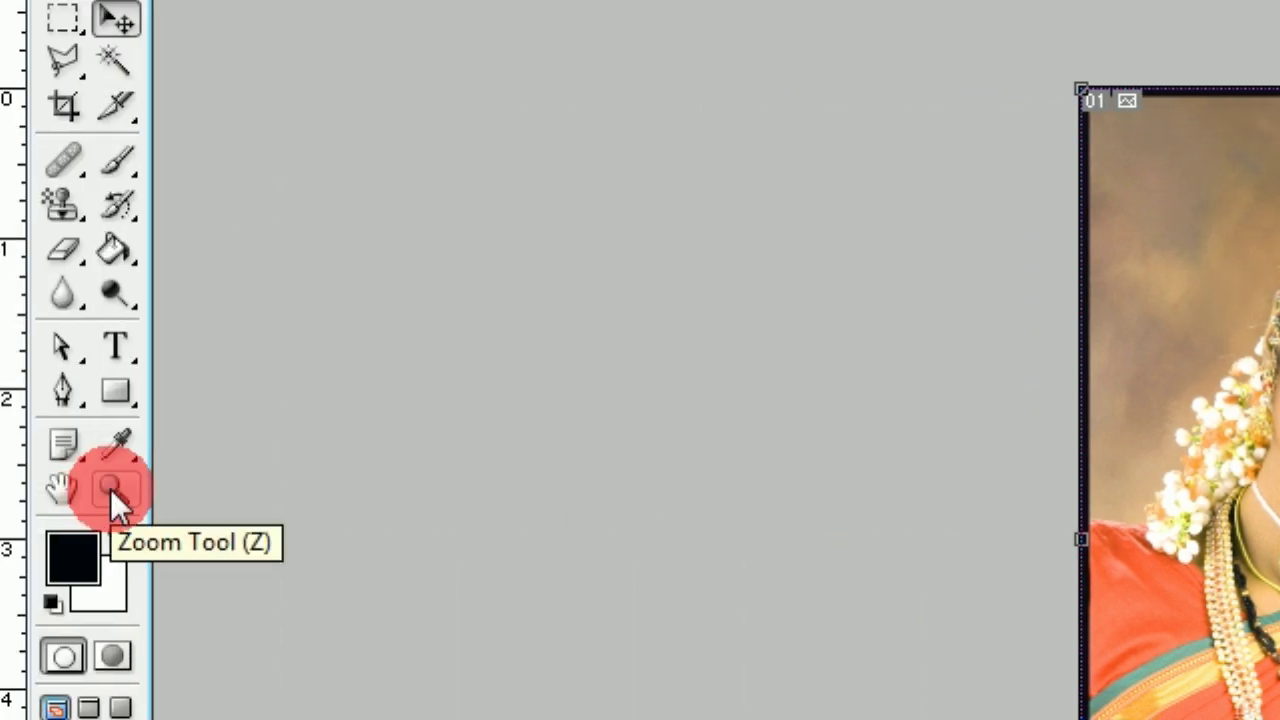
# - Zoom in closely on the woman's face
pyautogui.click(110, 488)
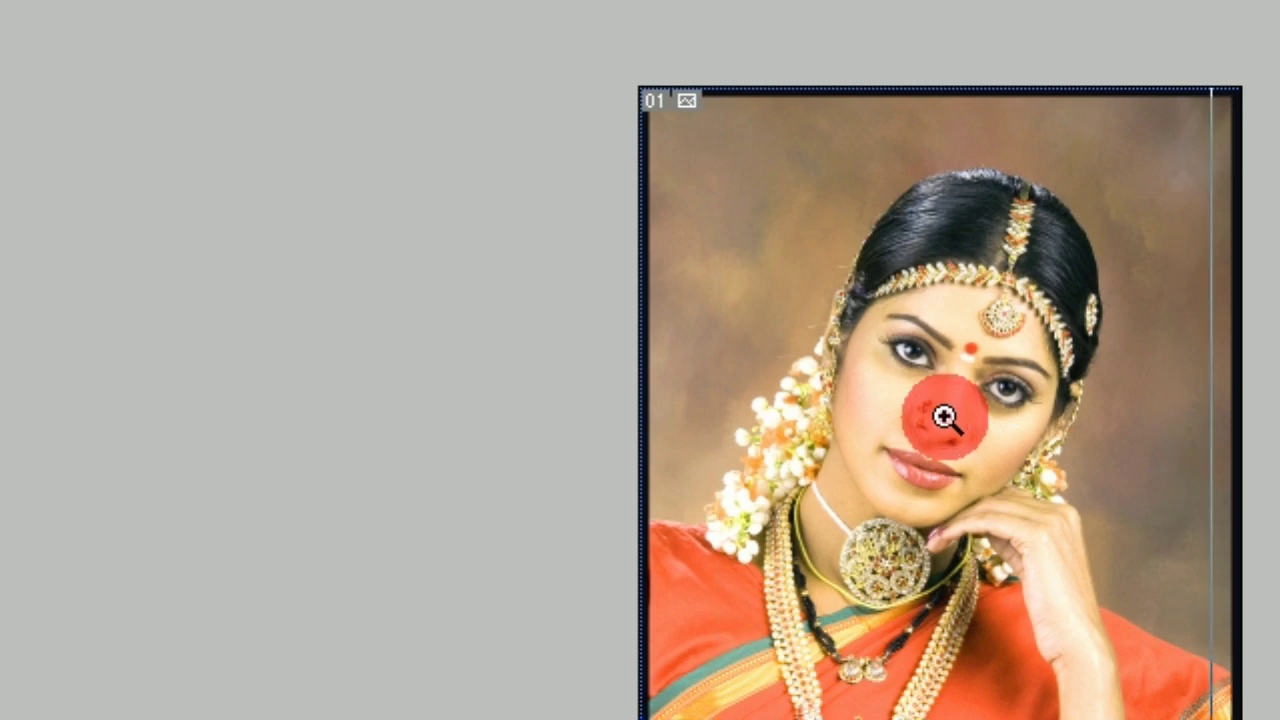
pyautogui.click(945, 418)
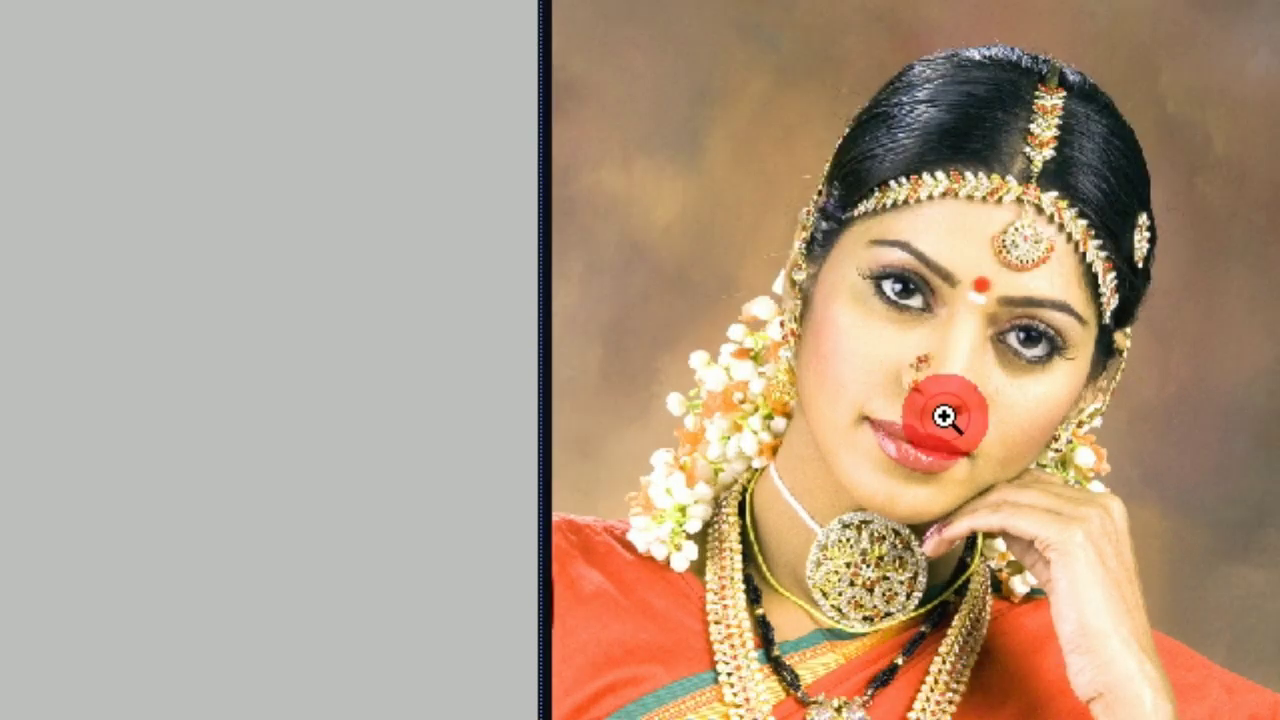
pyautogui.click(948, 377)
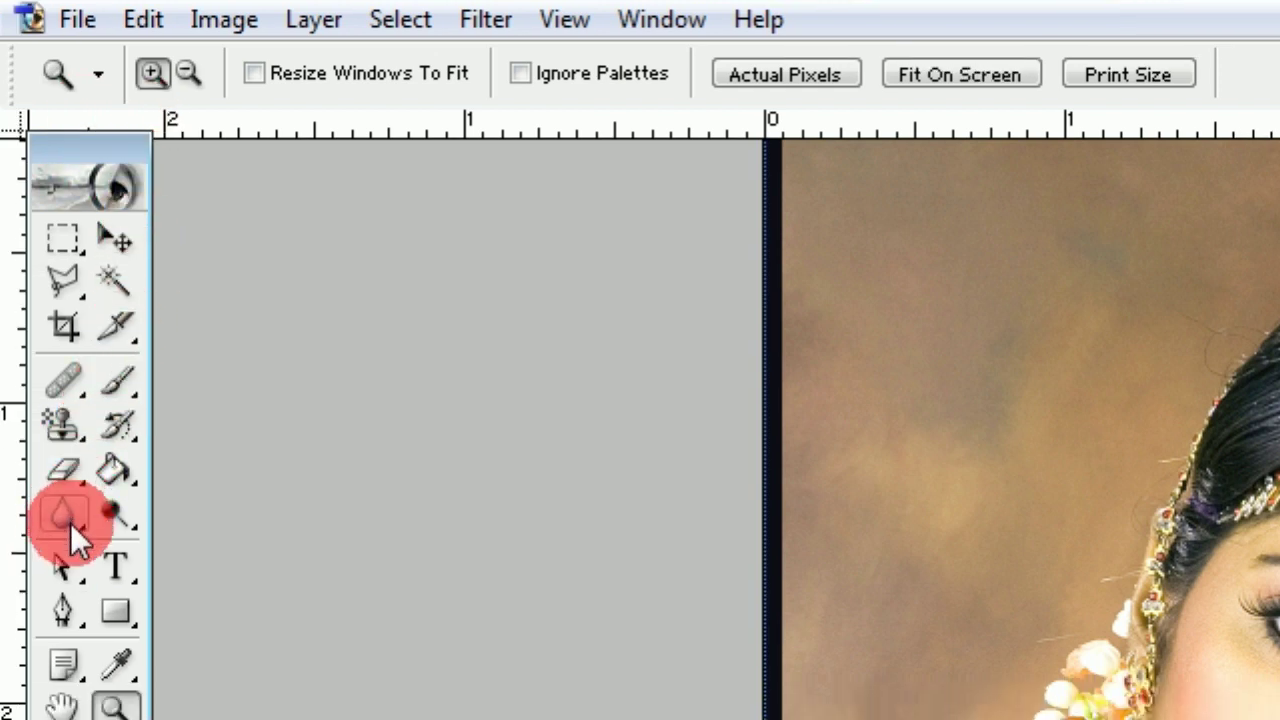
# - Select the Blur tool with the 65 px soft round brush
pyautogui.click(70, 523)
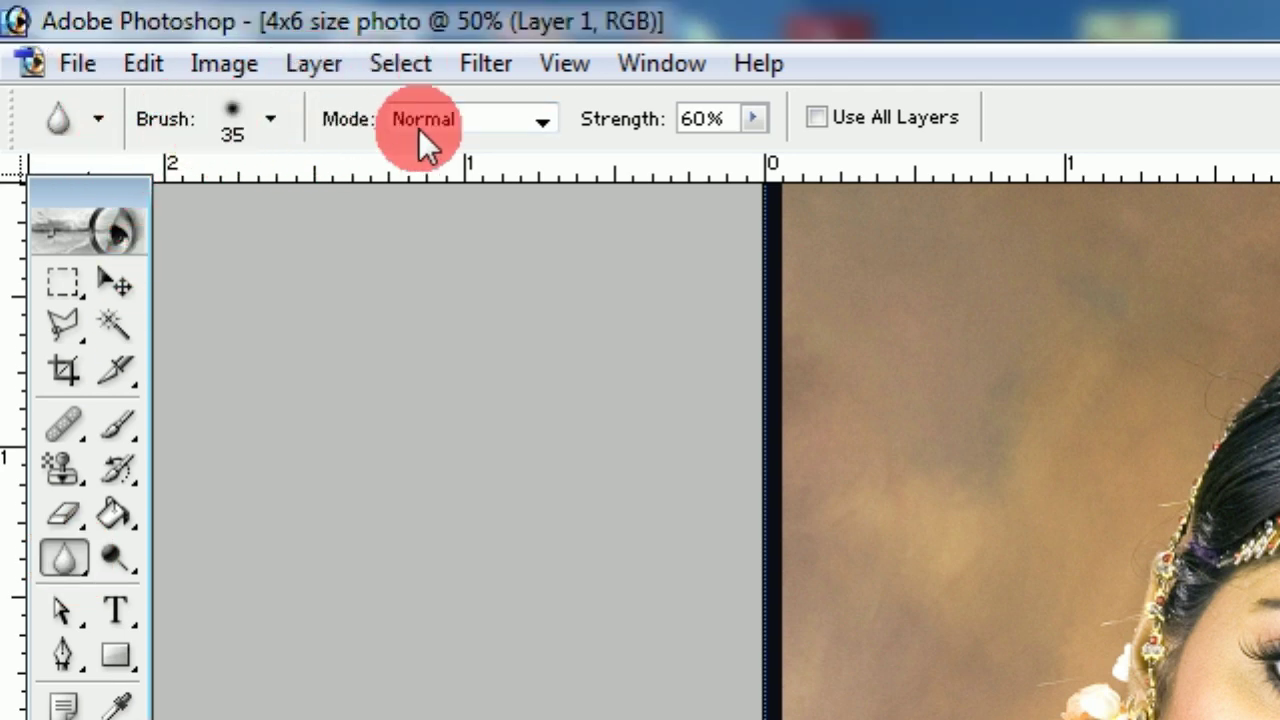
pyautogui.click(270, 120)
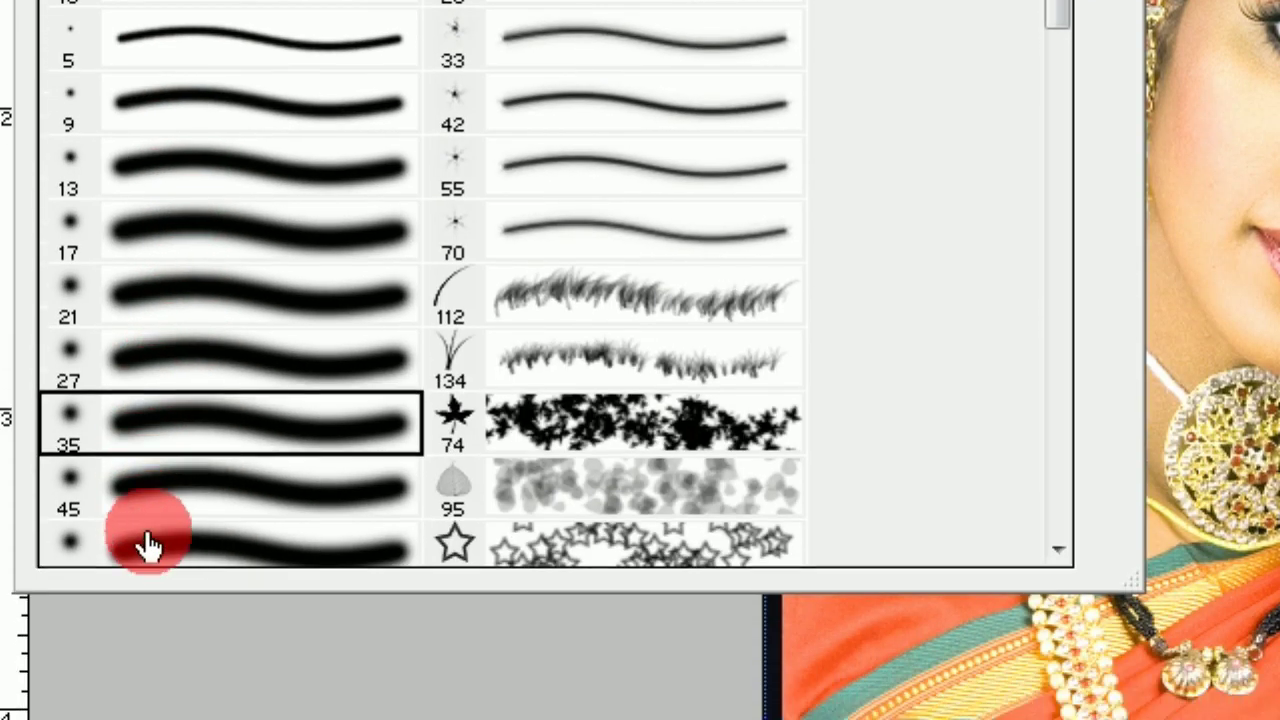
pyautogui.click(150, 585)
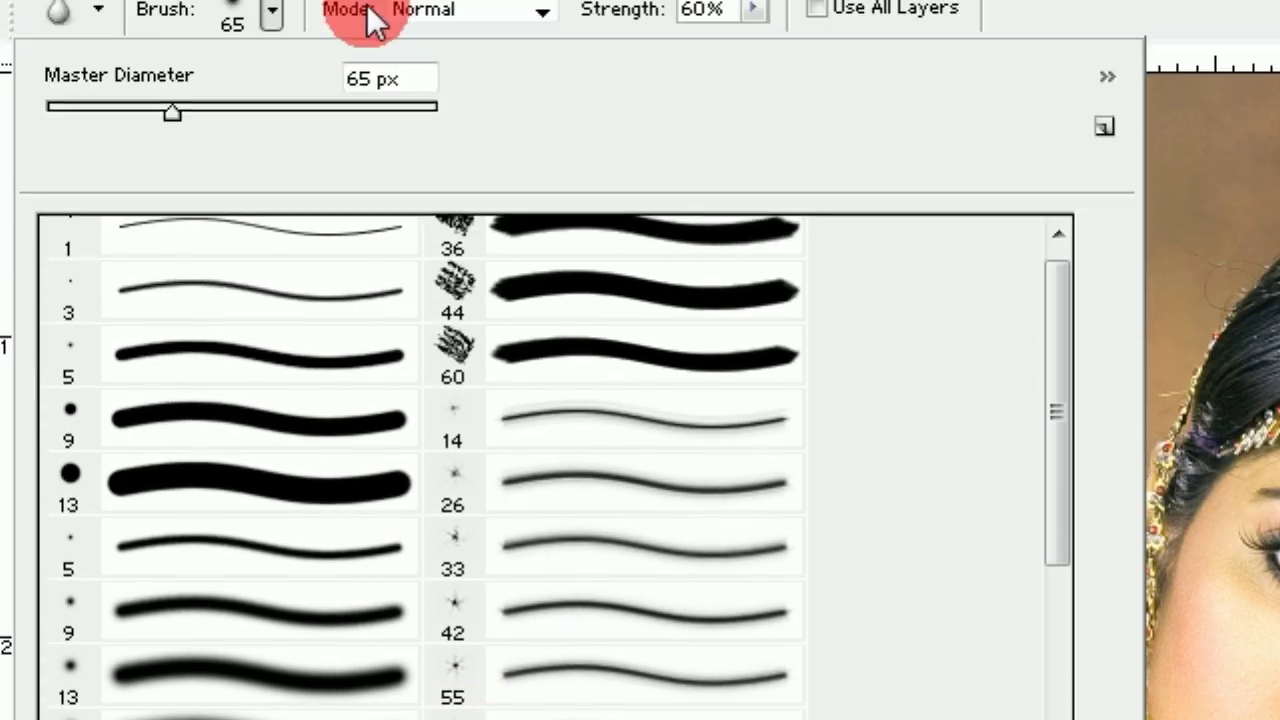
pyautogui.click(373, 119)
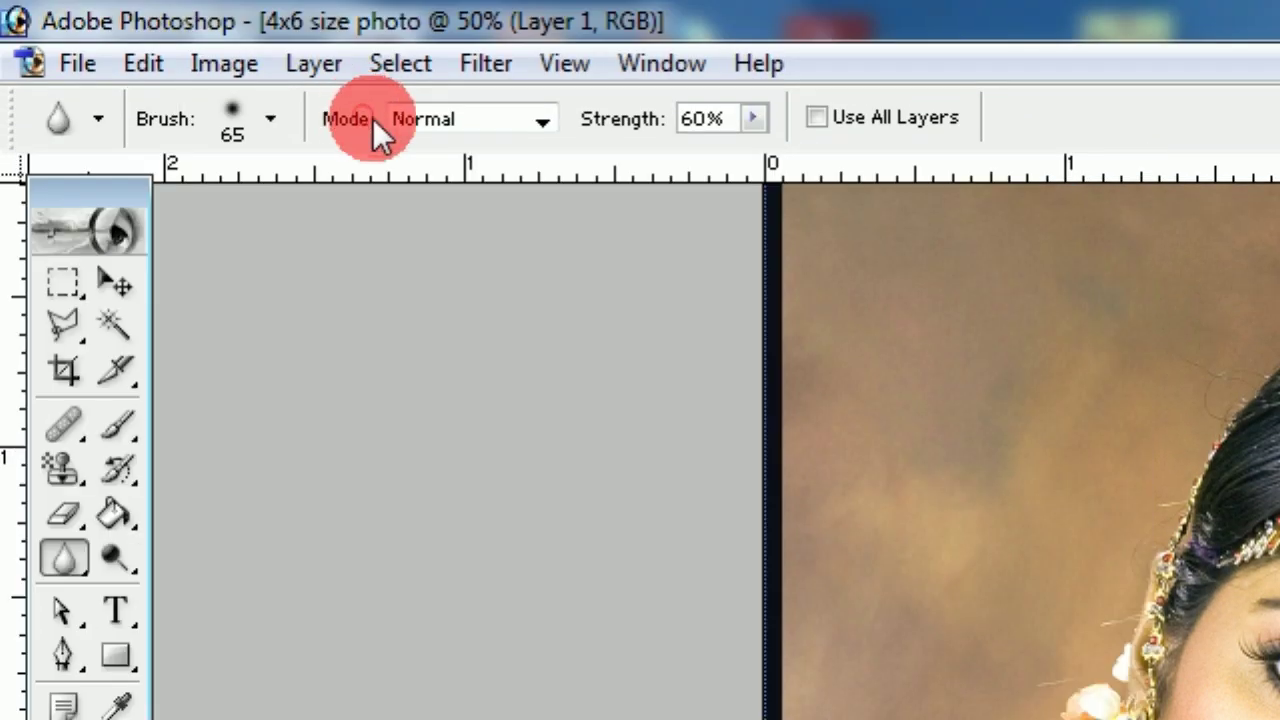
pyautogui.click(757, 119)
# - Lower the blur strength slightly and blur the skin beside the nose and across both cheeks
pyautogui.moveTo(755, 161)
pyautogui.mouseDown()
pyautogui.moveTo(741, 161)
pyautogui.moveTo(753, 161)
pyautogui.mouseUp()
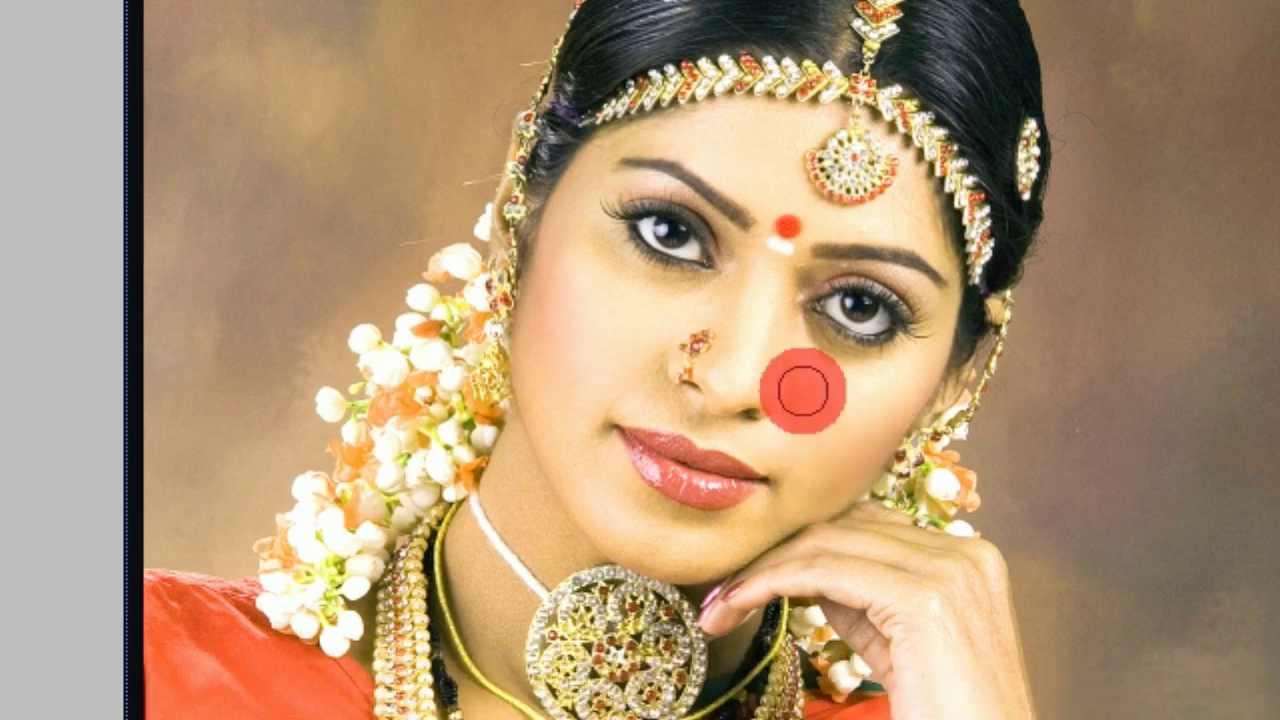
pyautogui.moveTo(803, 389)
pyautogui.mouseDown()
pyautogui.moveTo(612, 465)
pyautogui.moveTo(840, 489)
pyautogui.moveTo(786, 514)
pyautogui.moveTo(594, 411)
pyautogui.moveTo(550, 341)
pyautogui.moveTo(600, 191)
pyautogui.moveTo(649, 346)
pyautogui.moveTo(609, 323)
pyautogui.moveTo(654, 329)
pyautogui.moveTo(600, 229)
pyautogui.moveTo(694, 180)
pyautogui.moveTo(600, 203)
pyautogui.moveTo(797, 200)
pyautogui.moveTo(849, 271)
pyautogui.moveTo(914, 274)
pyautogui.moveTo(951, 408)
pyautogui.moveTo(823, 426)
pyautogui.moveTo(789, 546)
pyautogui.moveTo(683, 529)
pyautogui.moveTo(569, 254)
pyautogui.moveTo(574, 343)
pyautogui.moveTo(590, 240)
pyautogui.moveTo(591, 340)
pyautogui.moveTo(571, 214)
pyautogui.moveTo(545, 393)
pyautogui.mouseUp()
pyautogui.moveTo(545, 393)
pyautogui.mouseDown()
pyautogui.moveTo(557, 291)
pyautogui.moveTo(587, 316)
pyautogui.moveTo(566, 260)
pyautogui.moveTo(543, 303)
pyautogui.moveTo(570, 272)
pyautogui.mouseUp()
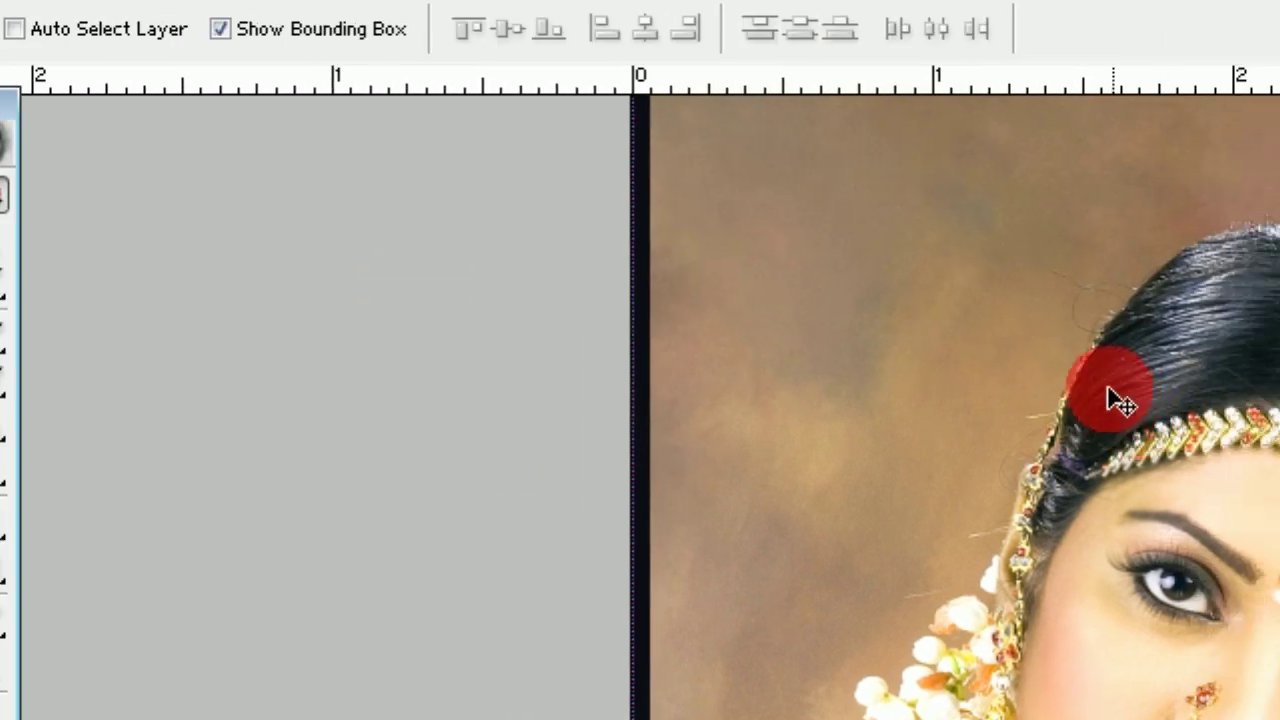
pyautogui.moveTo(1114, 400); pyautogui.dragTo(960, 390)
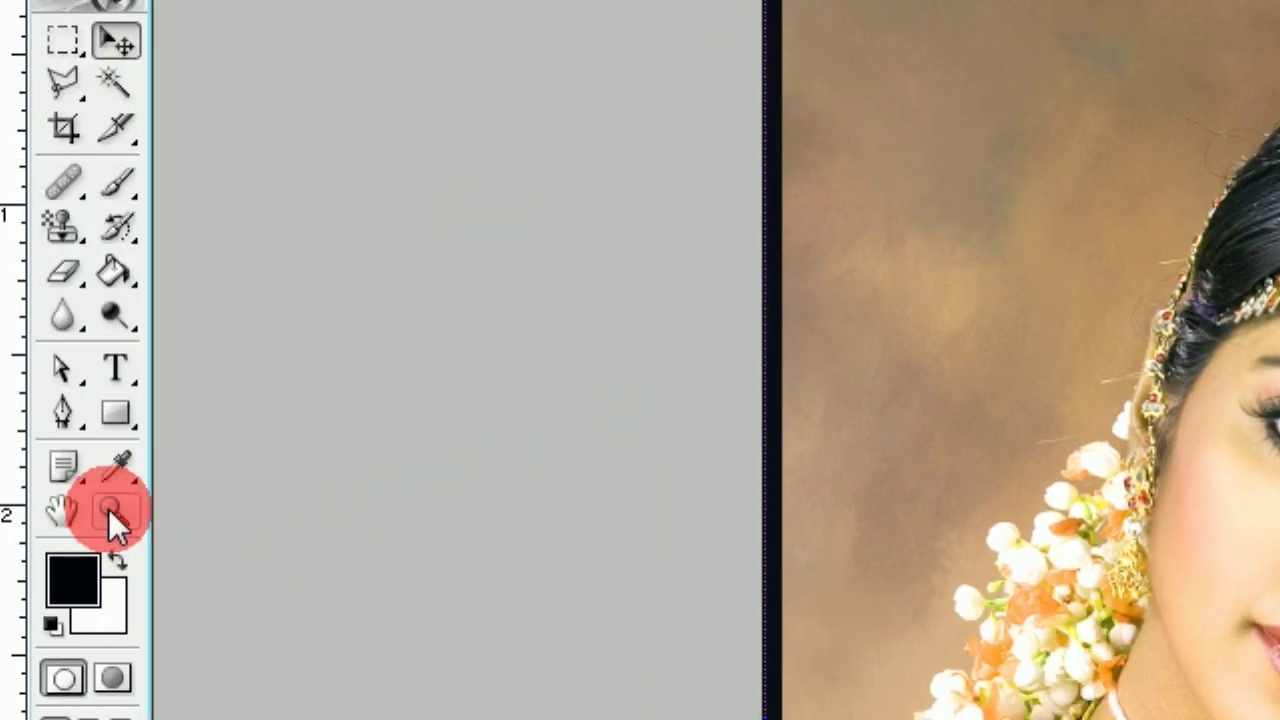
# - View the photo at Print Size in a restored-down floating window, with the Move tool active
pyautogui.click(116, 511)
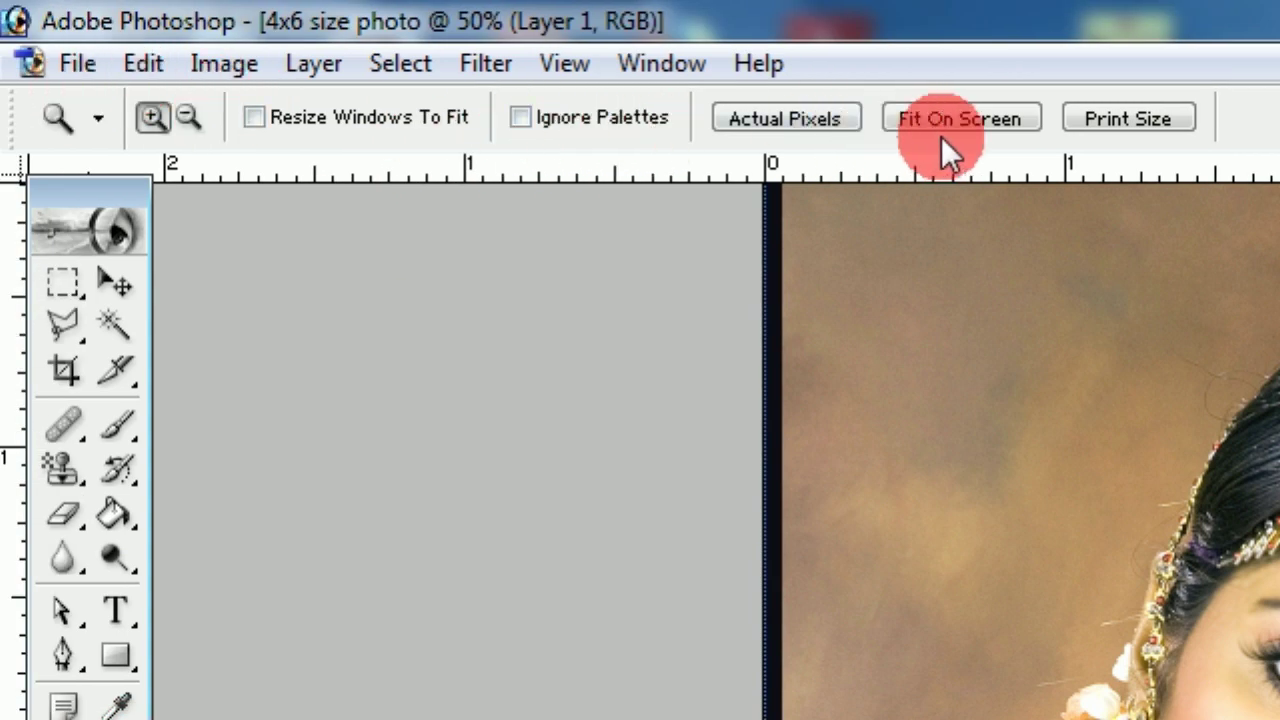
pyautogui.click(1135, 125)
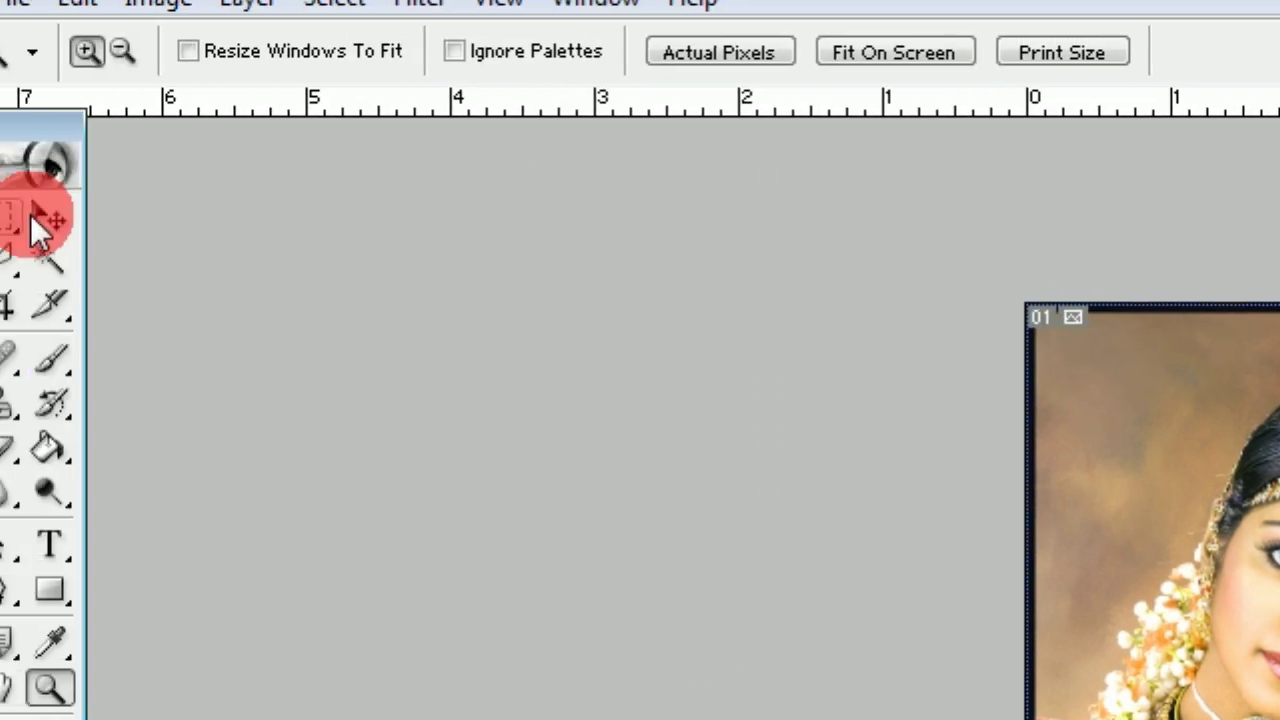
pyautogui.press('v')
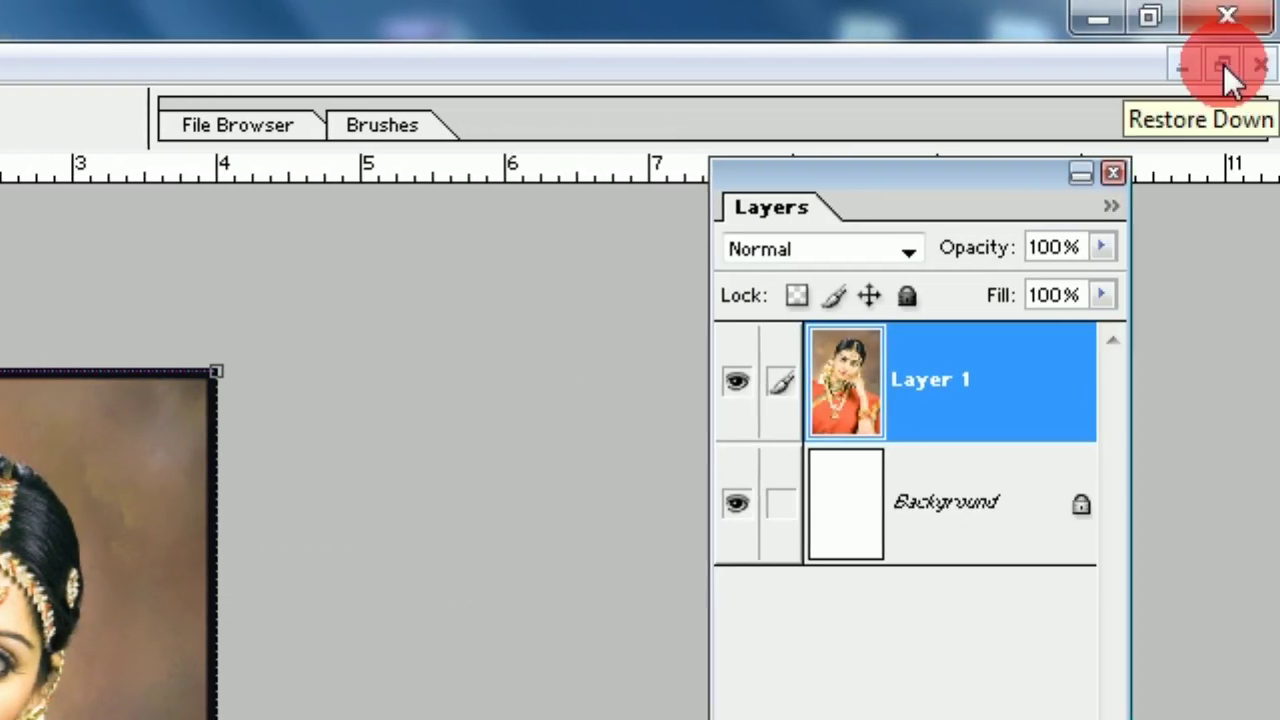
pyautogui.click(1223, 64)
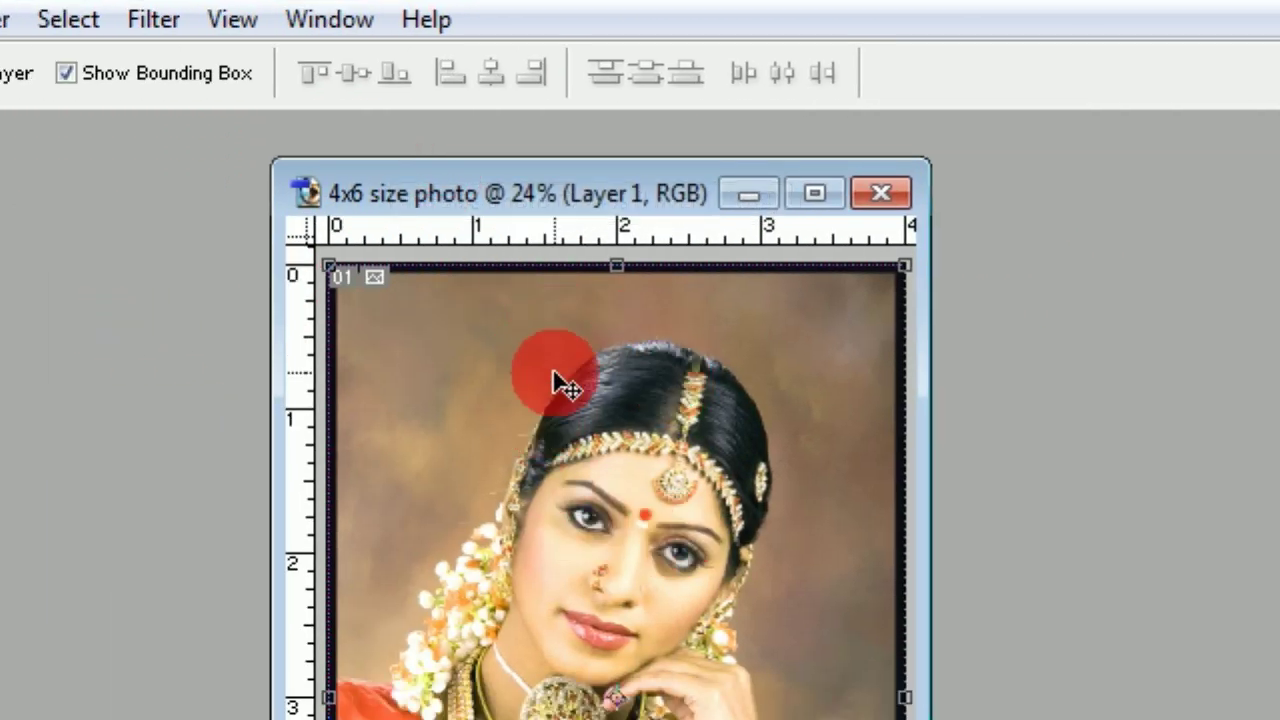
pyautogui.rightClick(555, 378)
pyautogui.click(523, 200)
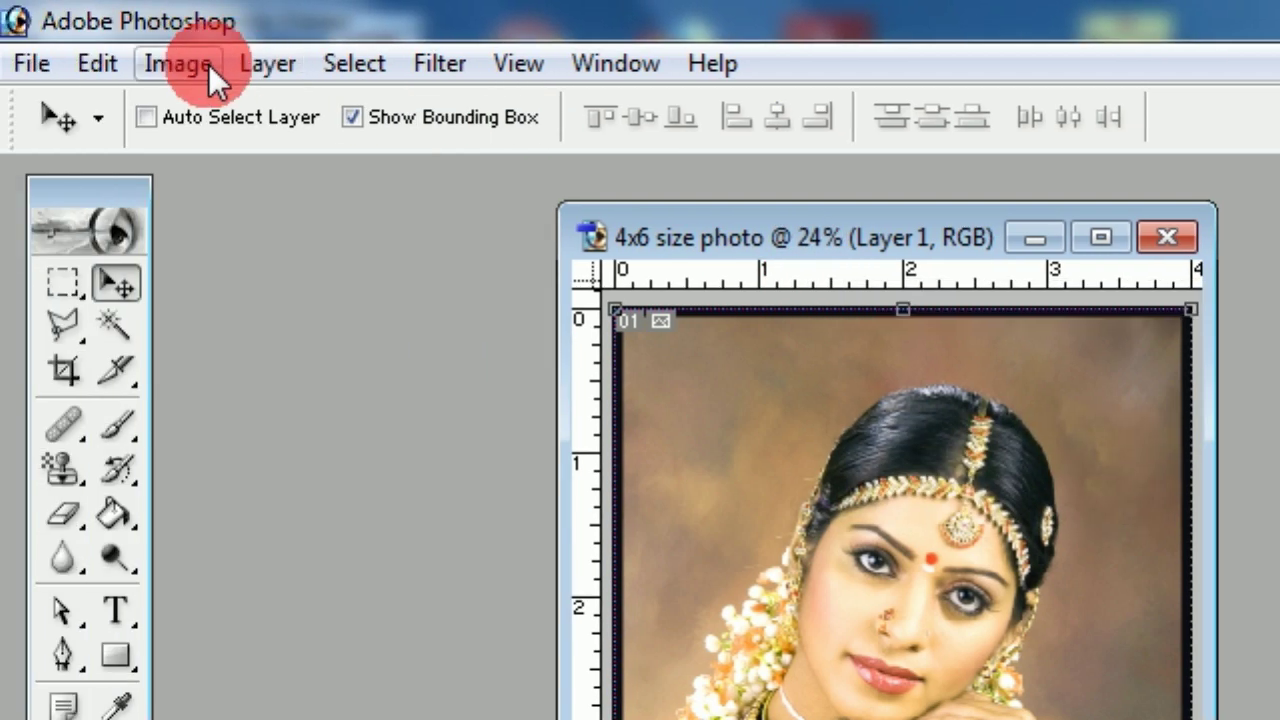
pyautogui.click(208, 64)
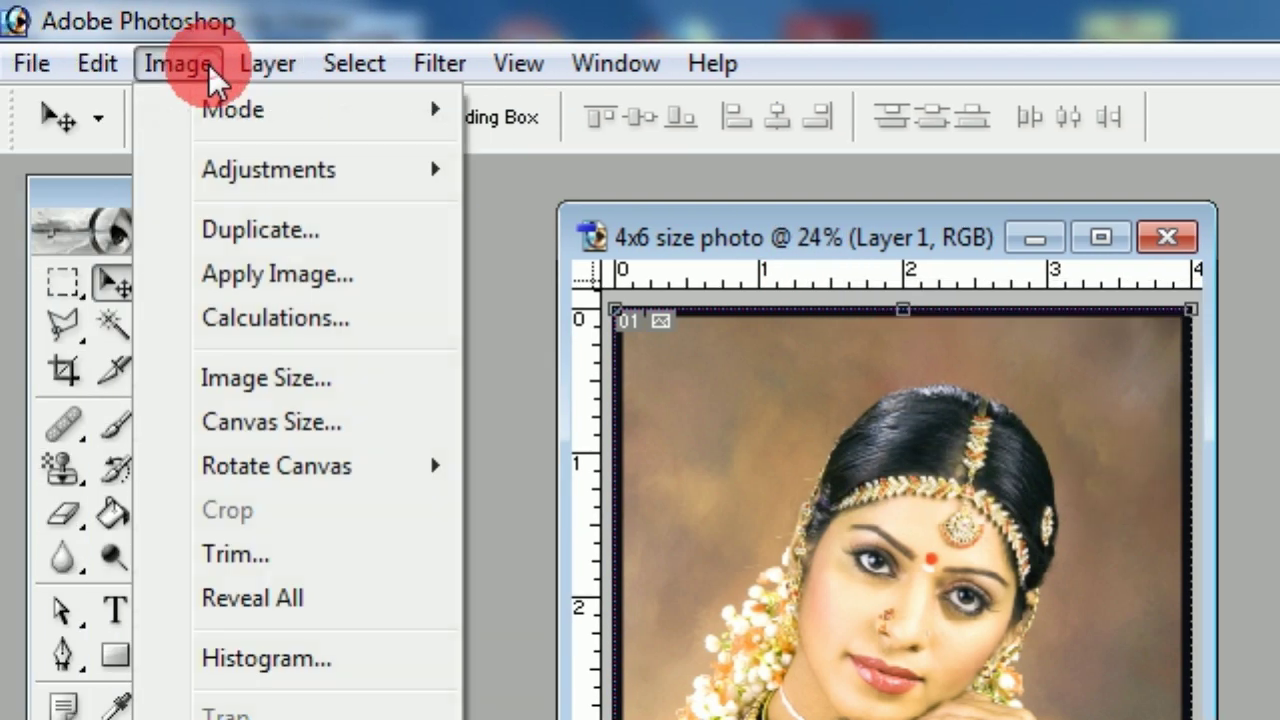
pyautogui.click(250, 380)
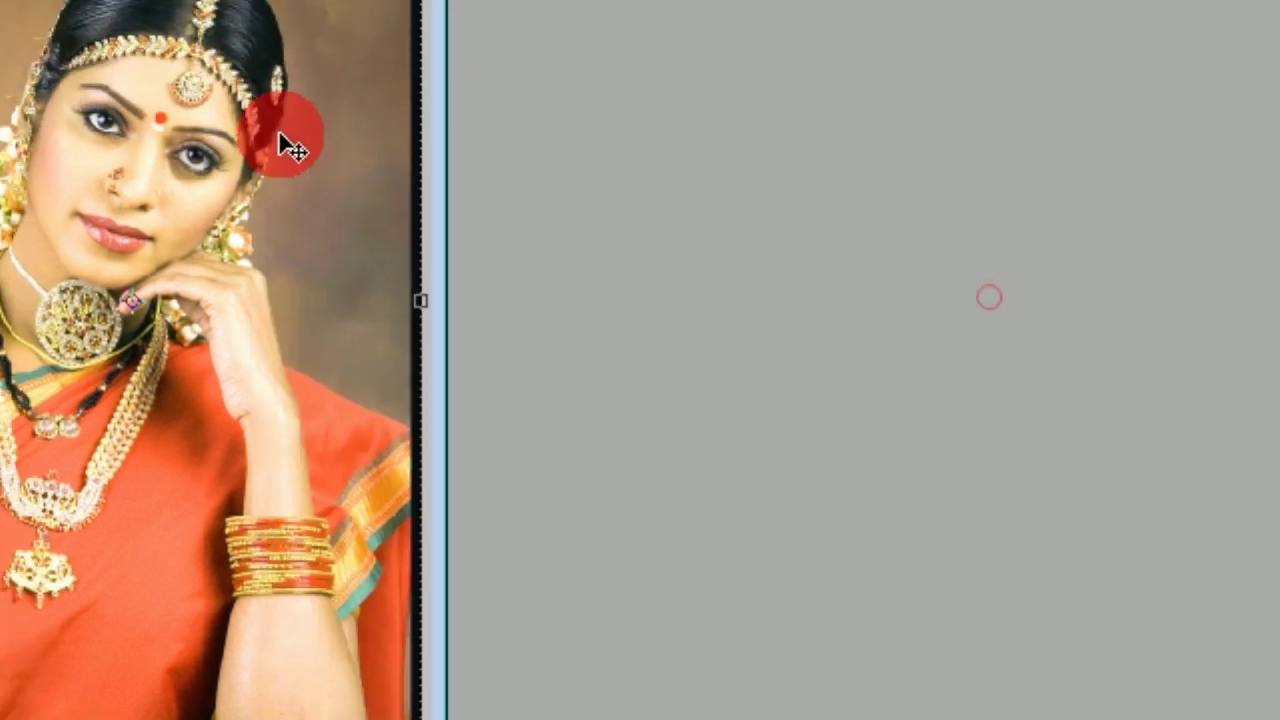
pyautogui.moveTo(290, 147); pyautogui.dragTo(350, 193)
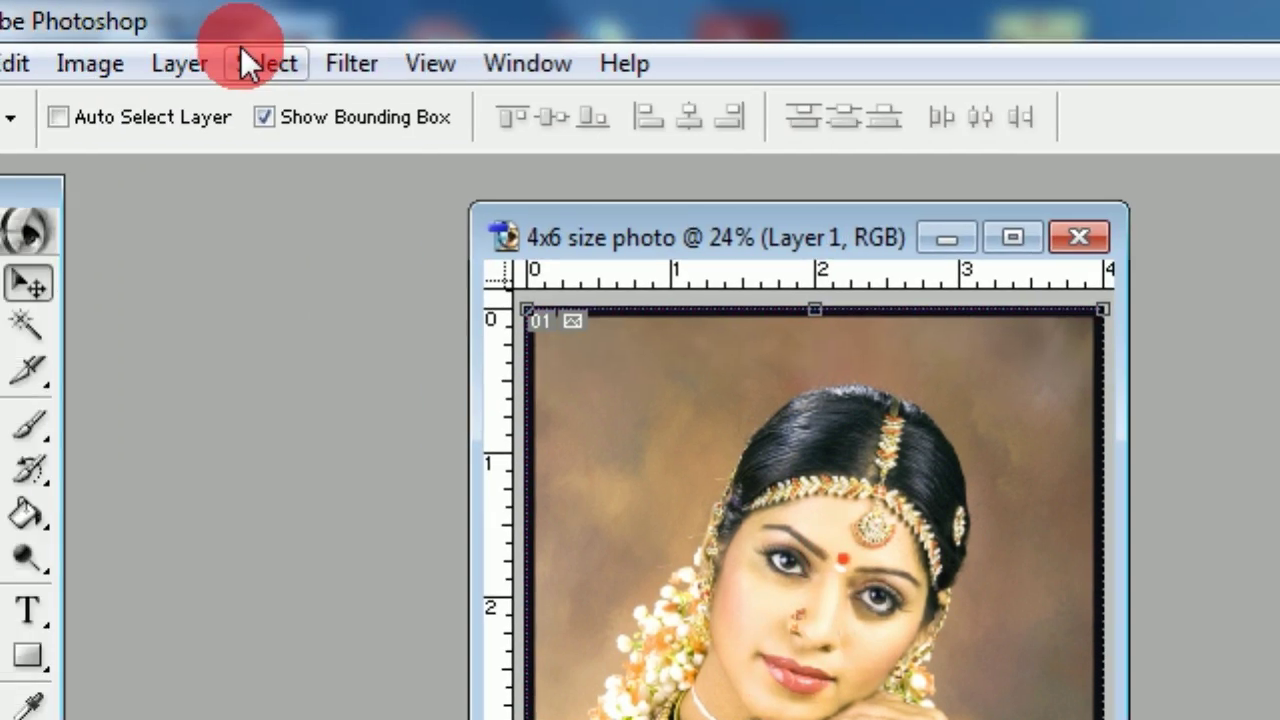
# - Move Layer 1 slightly upward on the 4x6 canvas
pyautogui.moveTo(455, 398); pyautogui.dragTo(516, 494)
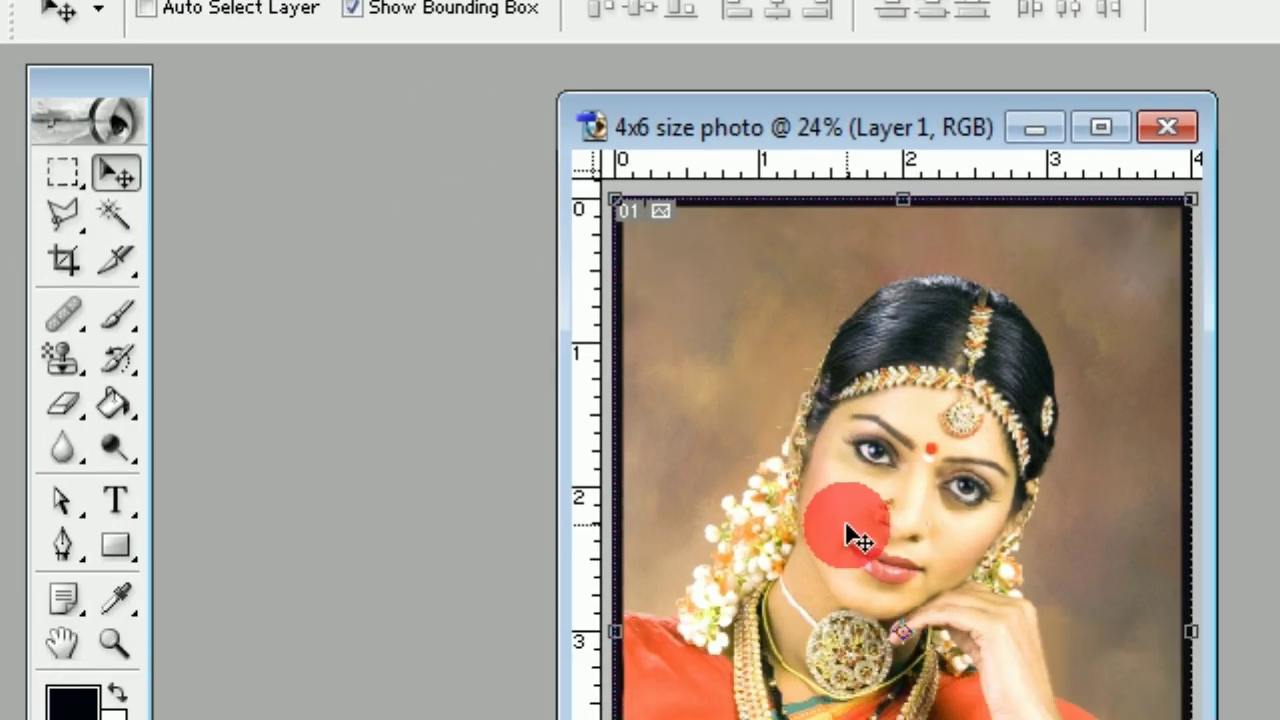
pyautogui.moveTo(848, 537); pyautogui.dragTo(848, 536)
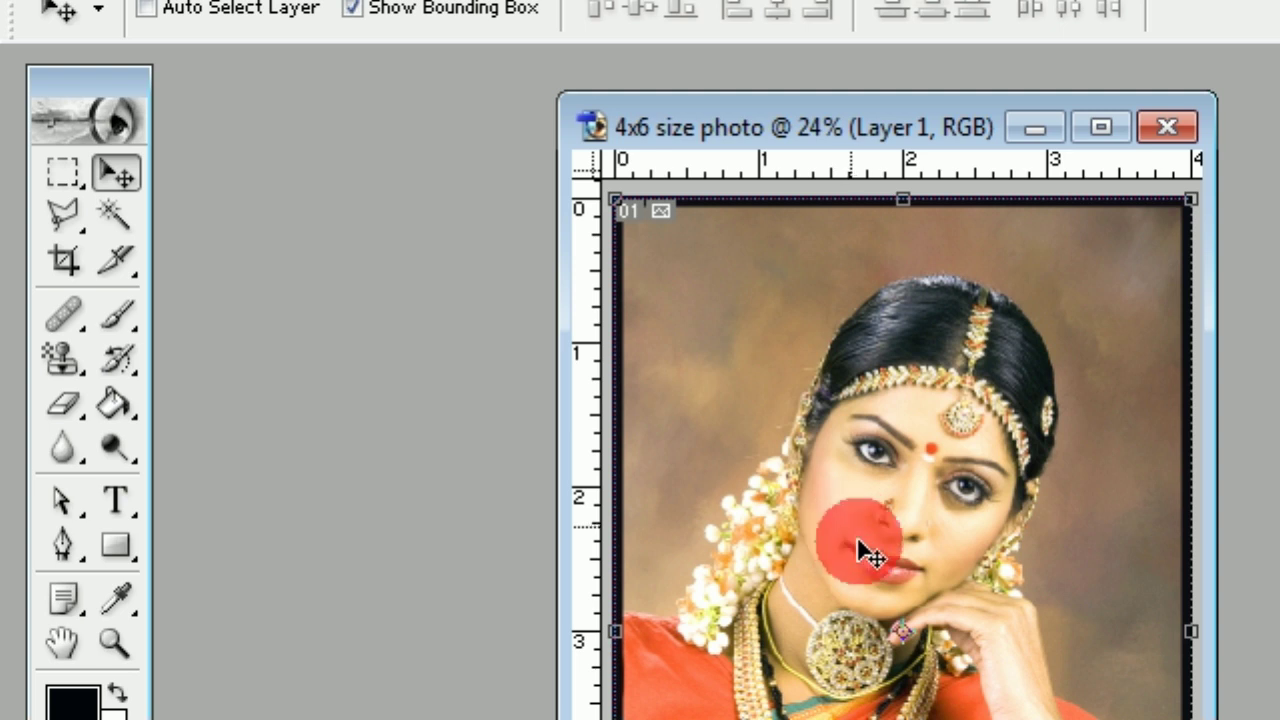
pyautogui.moveTo(848, 537)
pyautogui.mouseDown()
pyautogui.moveTo(870, 530)
pyautogui.moveTo(930, 272)
pyautogui.mouseUp()
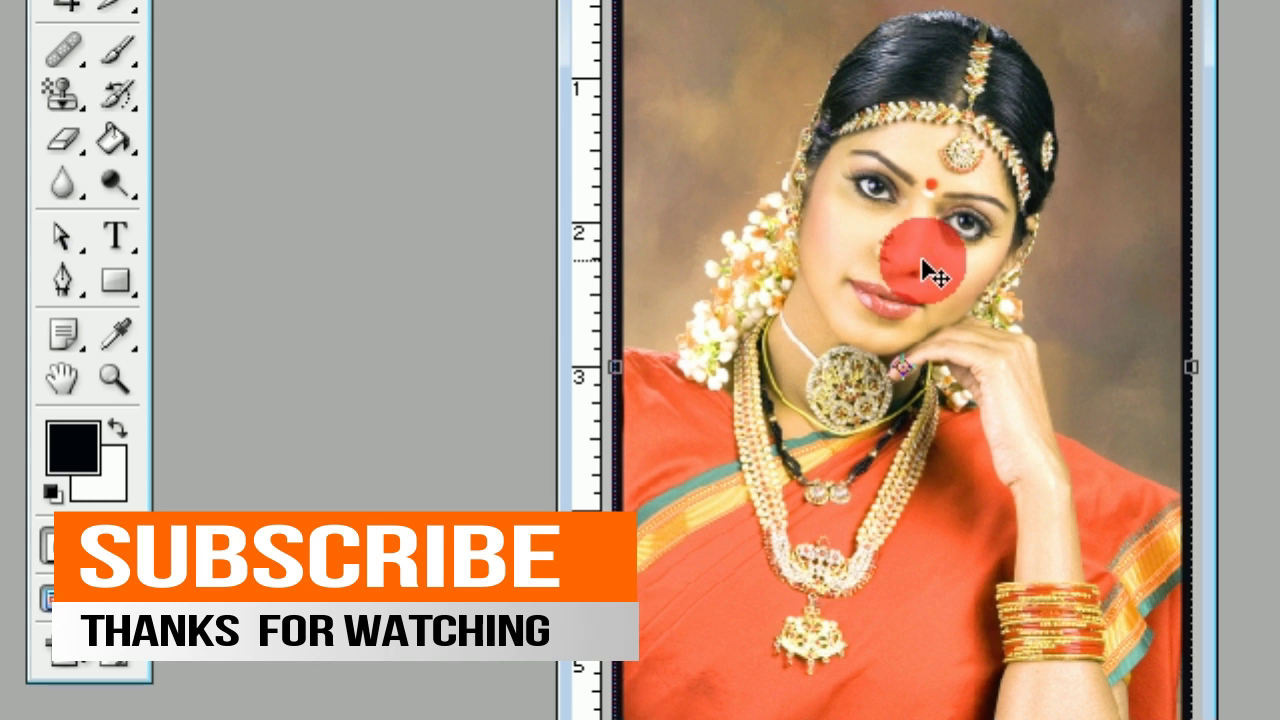